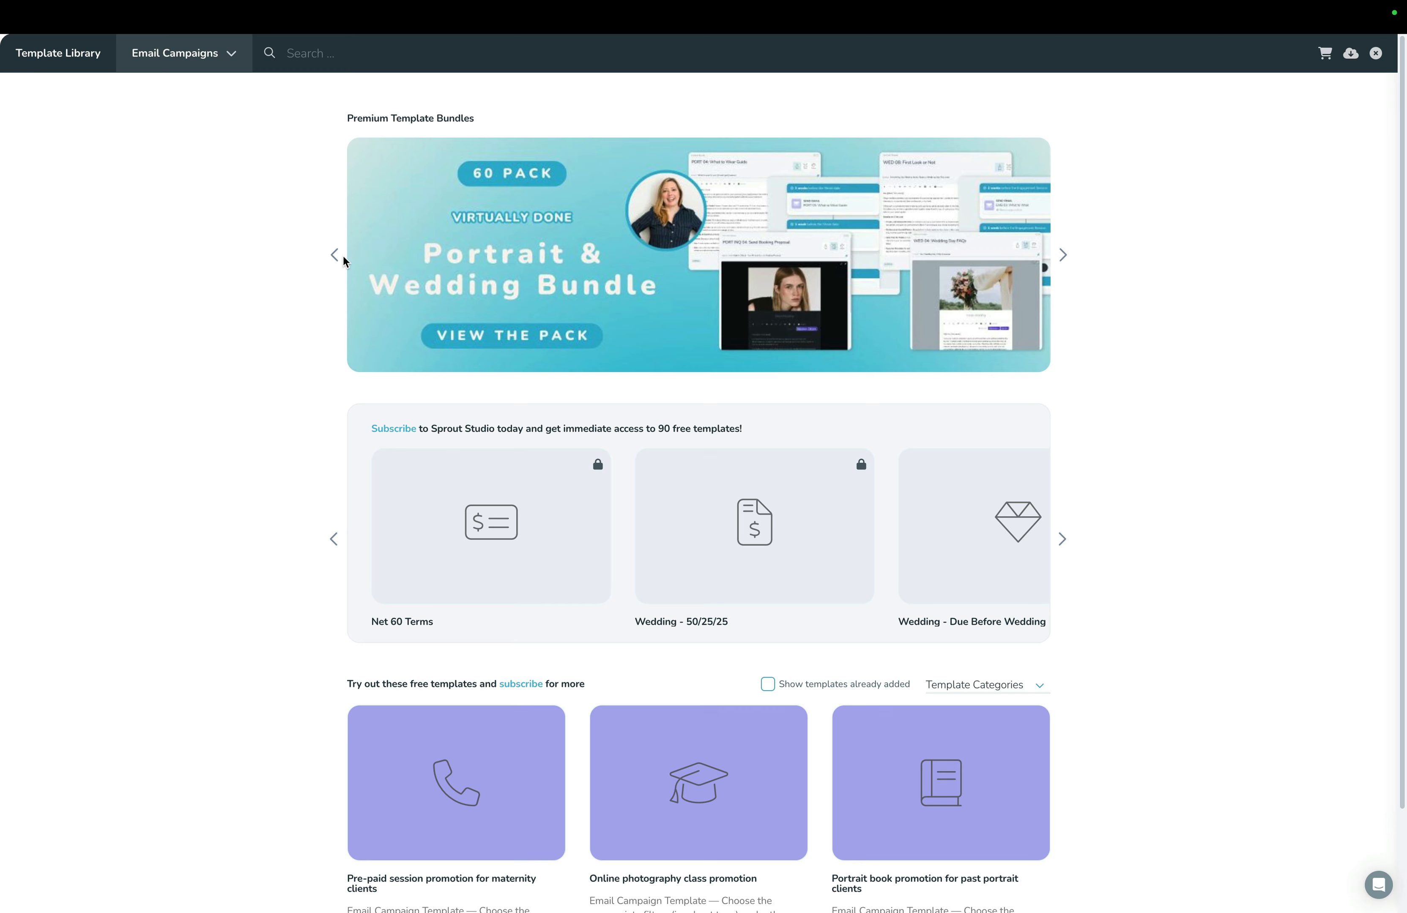
View the Mother's Day email templates bundle page in the Template Library and return to the bundle overview.
{"action": "left_click", "coordinate": [334, 257]}
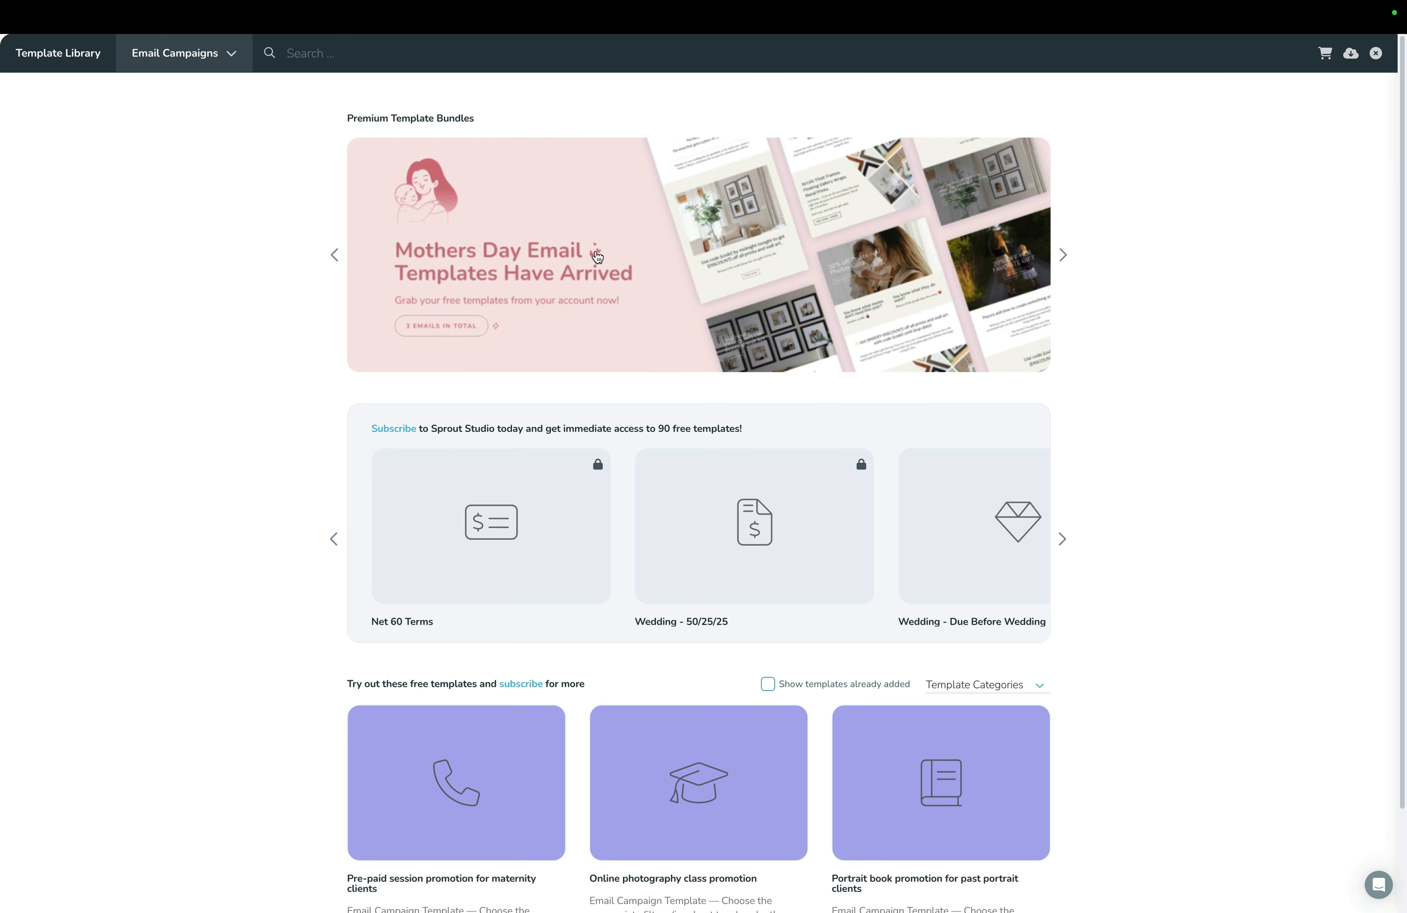
{"action": "left_click", "coordinate": [651, 255]}
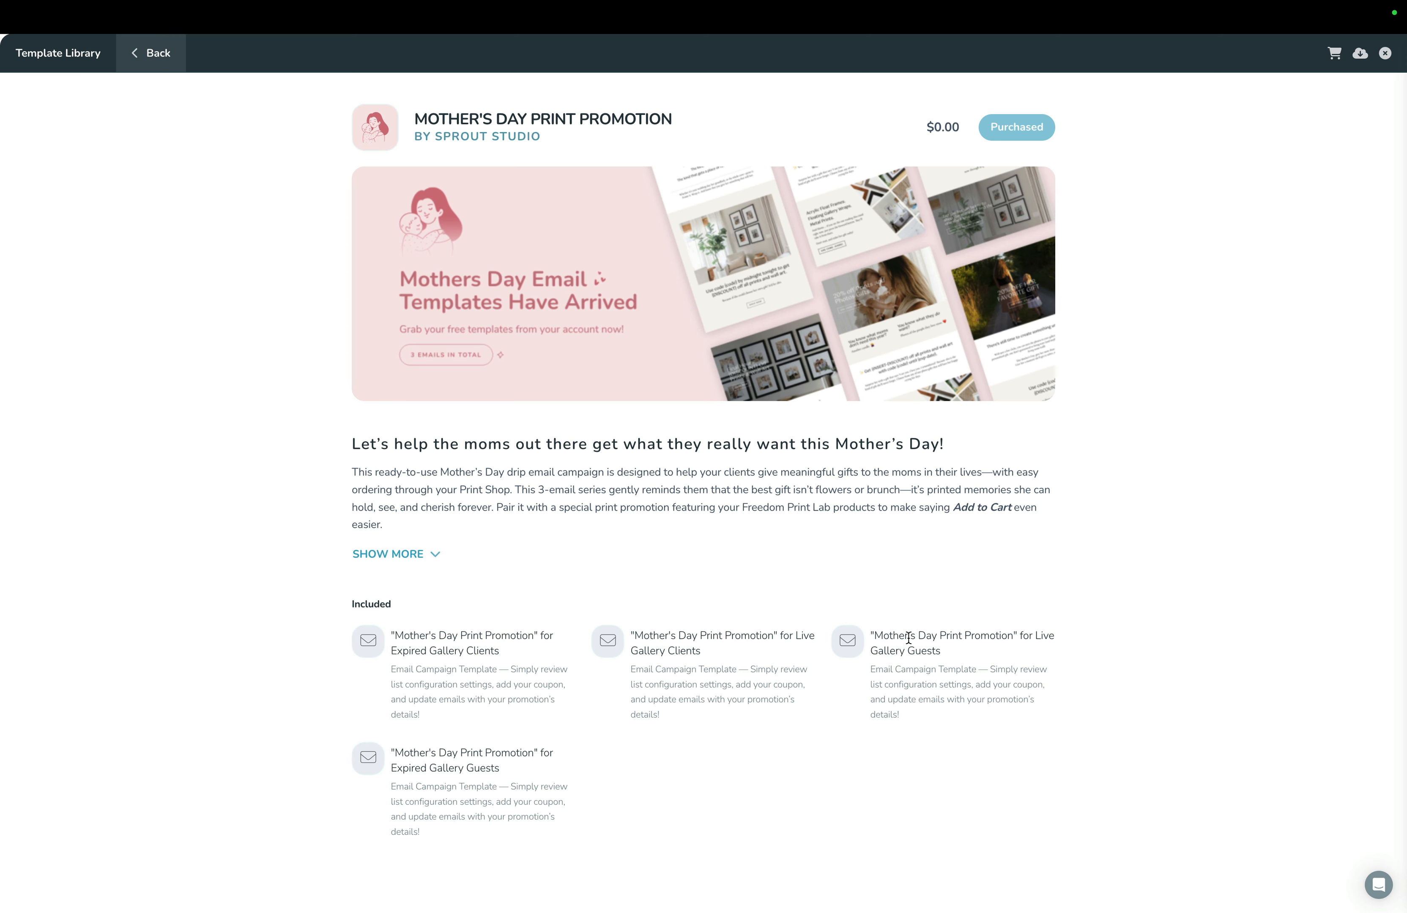
{"action": "left_click", "coordinate": [146, 57]}
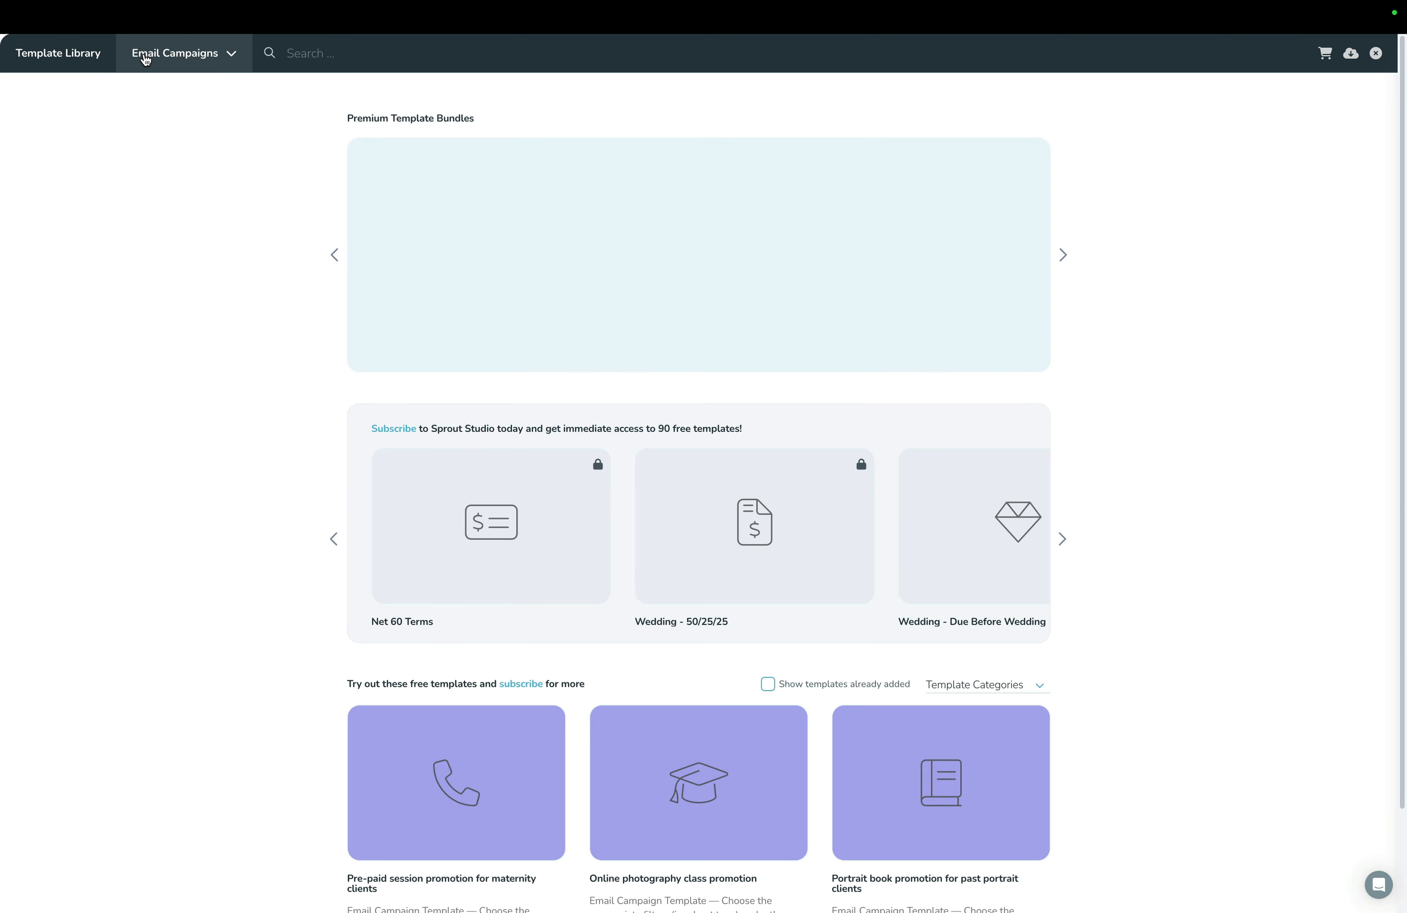
Find the Freedom Print Lab email templates bundle in the Template Library and add it to the cart.
{"action": "left_click", "coordinate": [335, 258]}
{"action": "left_click", "coordinate": [335, 258]}
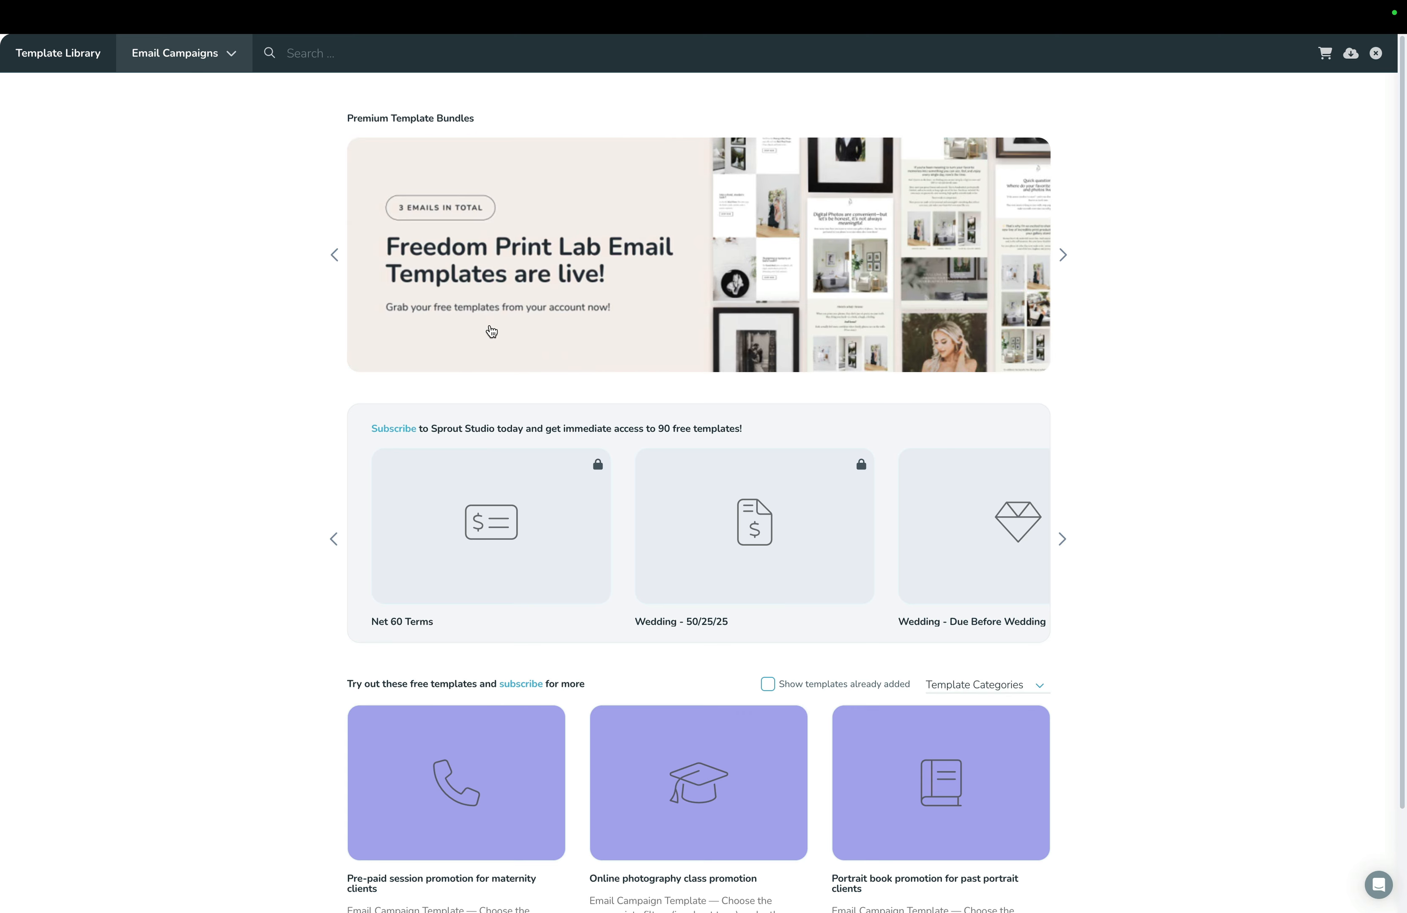
{"action": "left_click", "coordinate": [624, 257]}
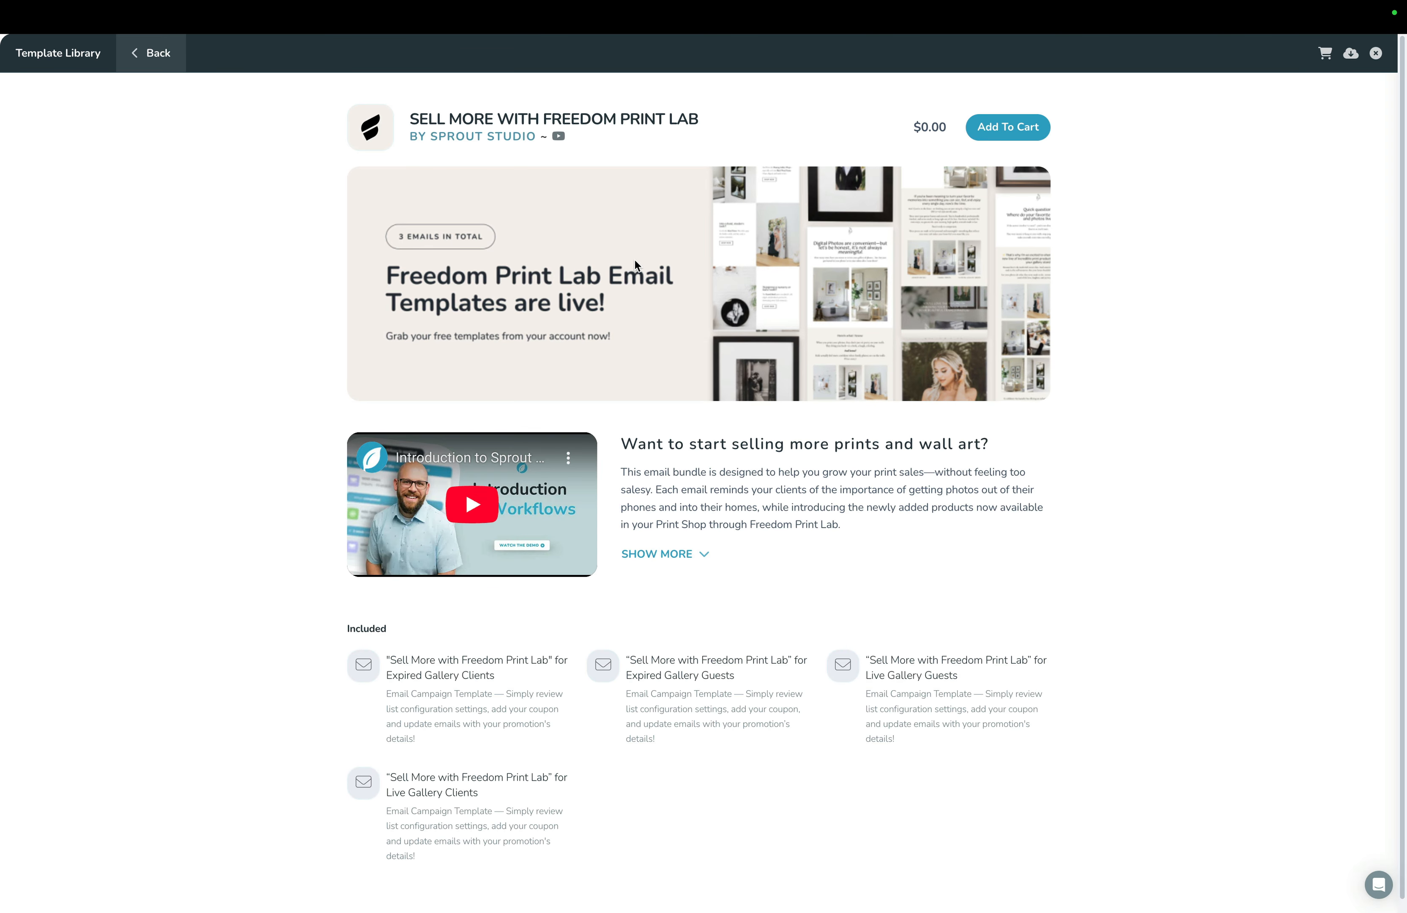
{"action": "left_click", "coordinate": [1006, 131]}
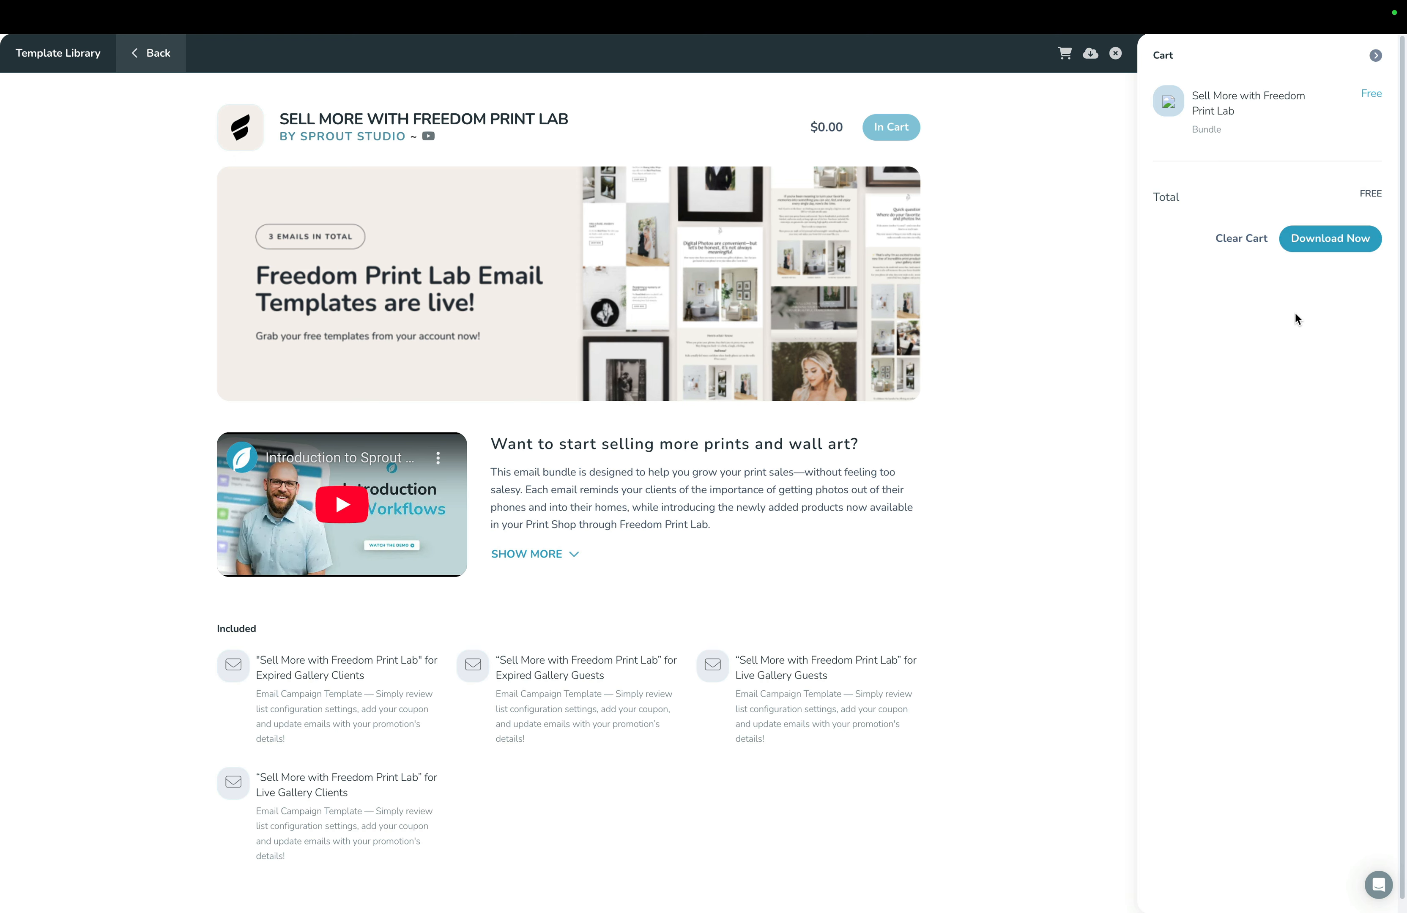
Restore the Mother's Day Print Promotion templates from the purchased bundles and close the bundle list.
{"action": "left_click", "coordinate": [1090, 54]}
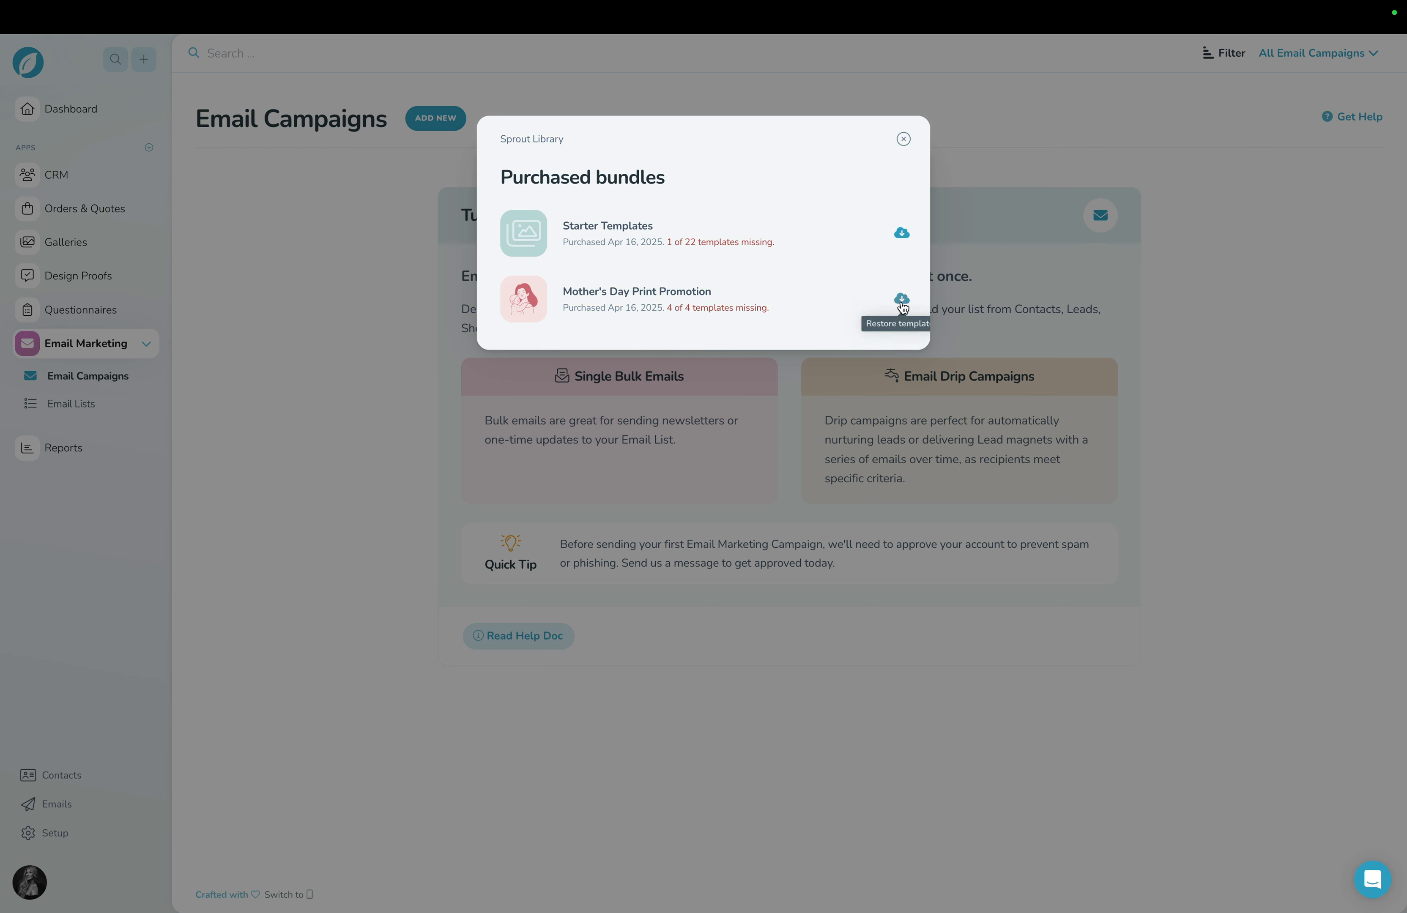
{"action": "left_click", "coordinate": [902, 299]}
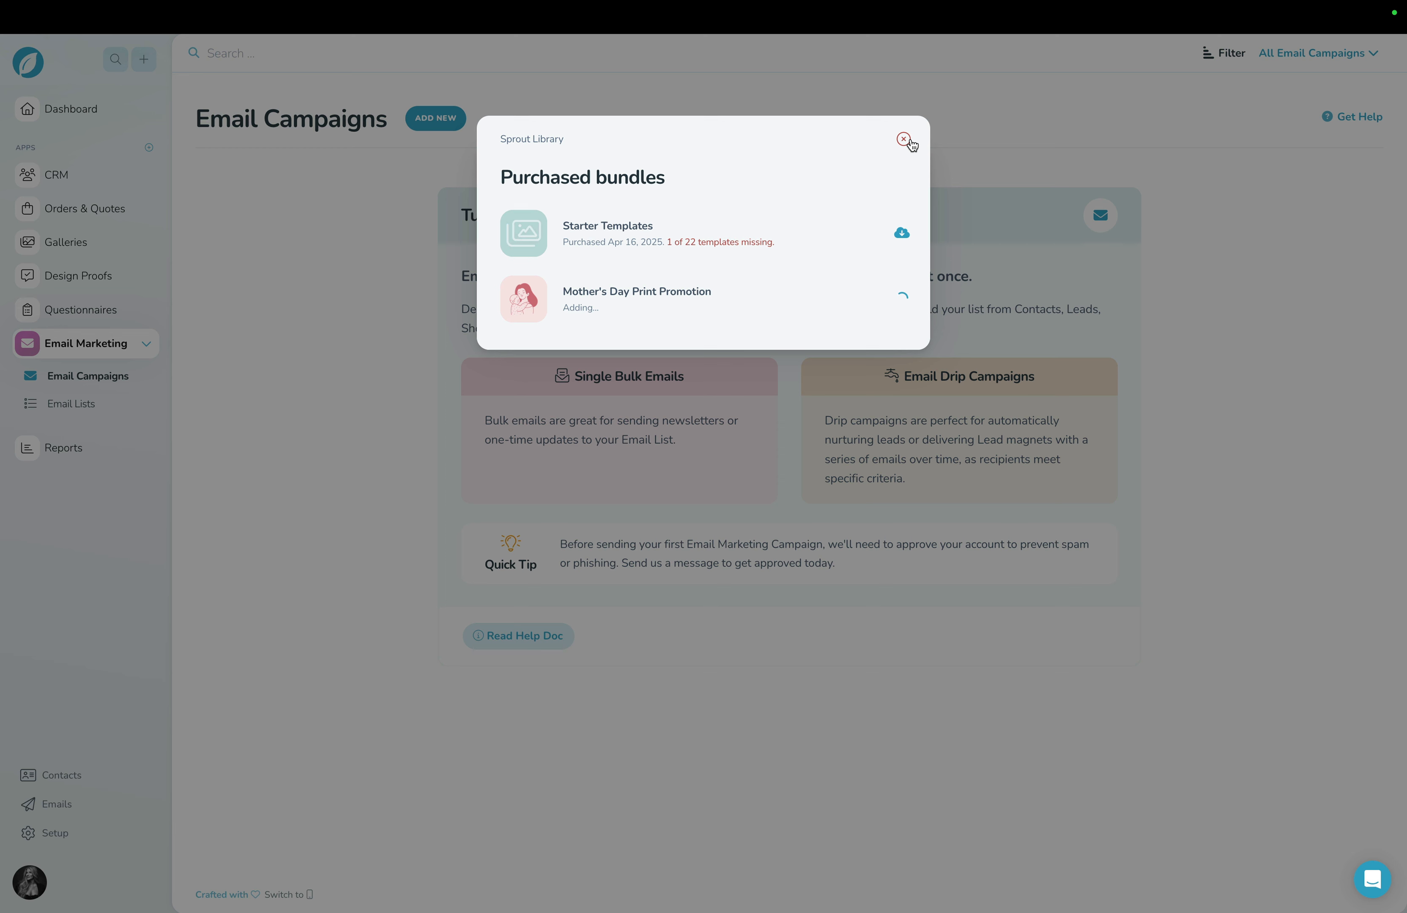
{"action": "left_click", "coordinate": [904, 140]}
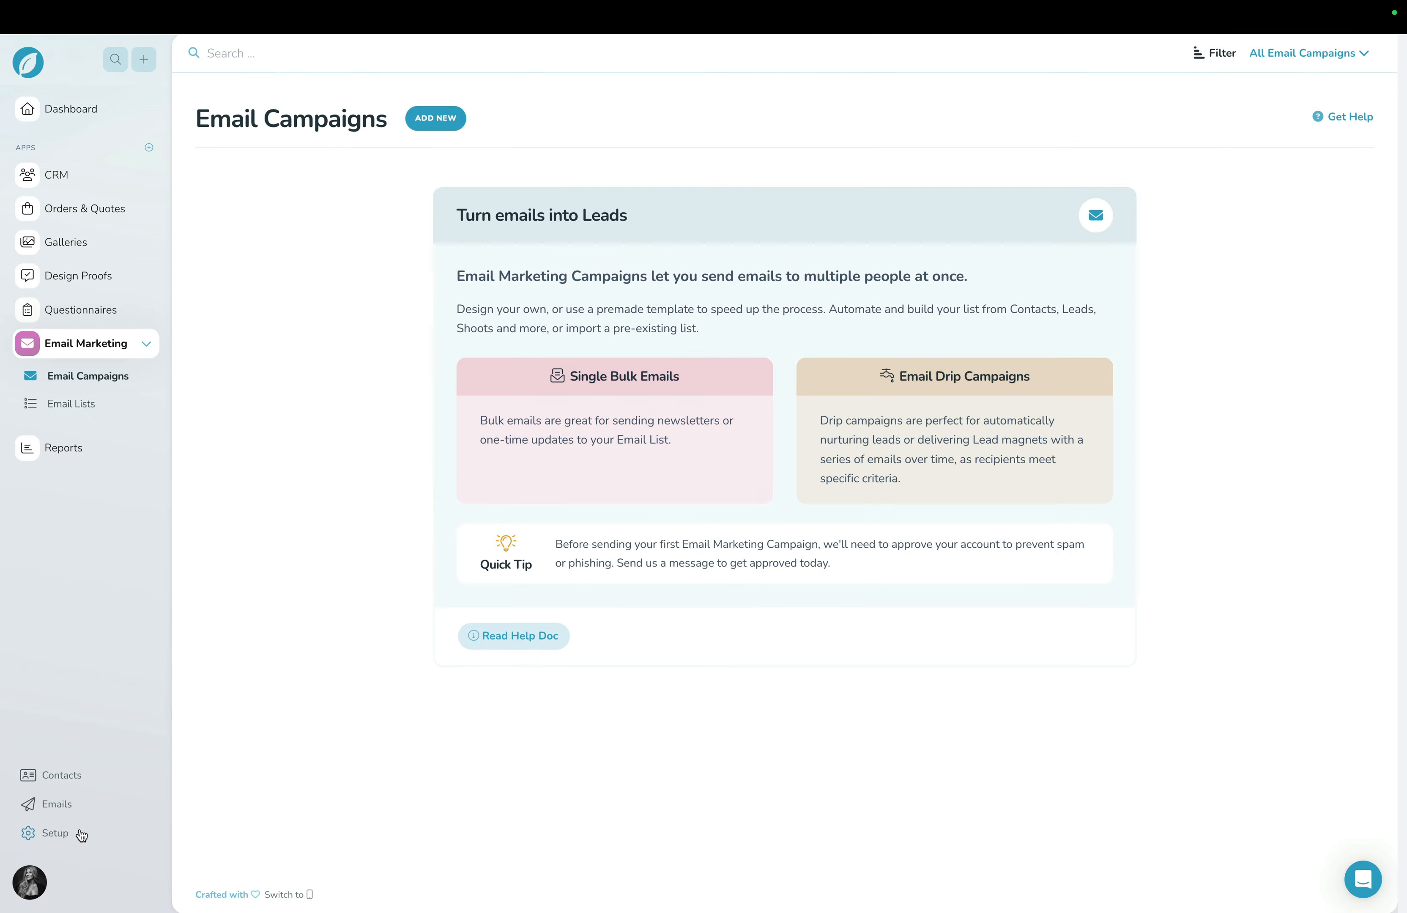
Open My Brand New Price List from the setup area and review its pricing and lab fulfillment settings.
{"action": "left_click", "coordinate": [59, 833]}
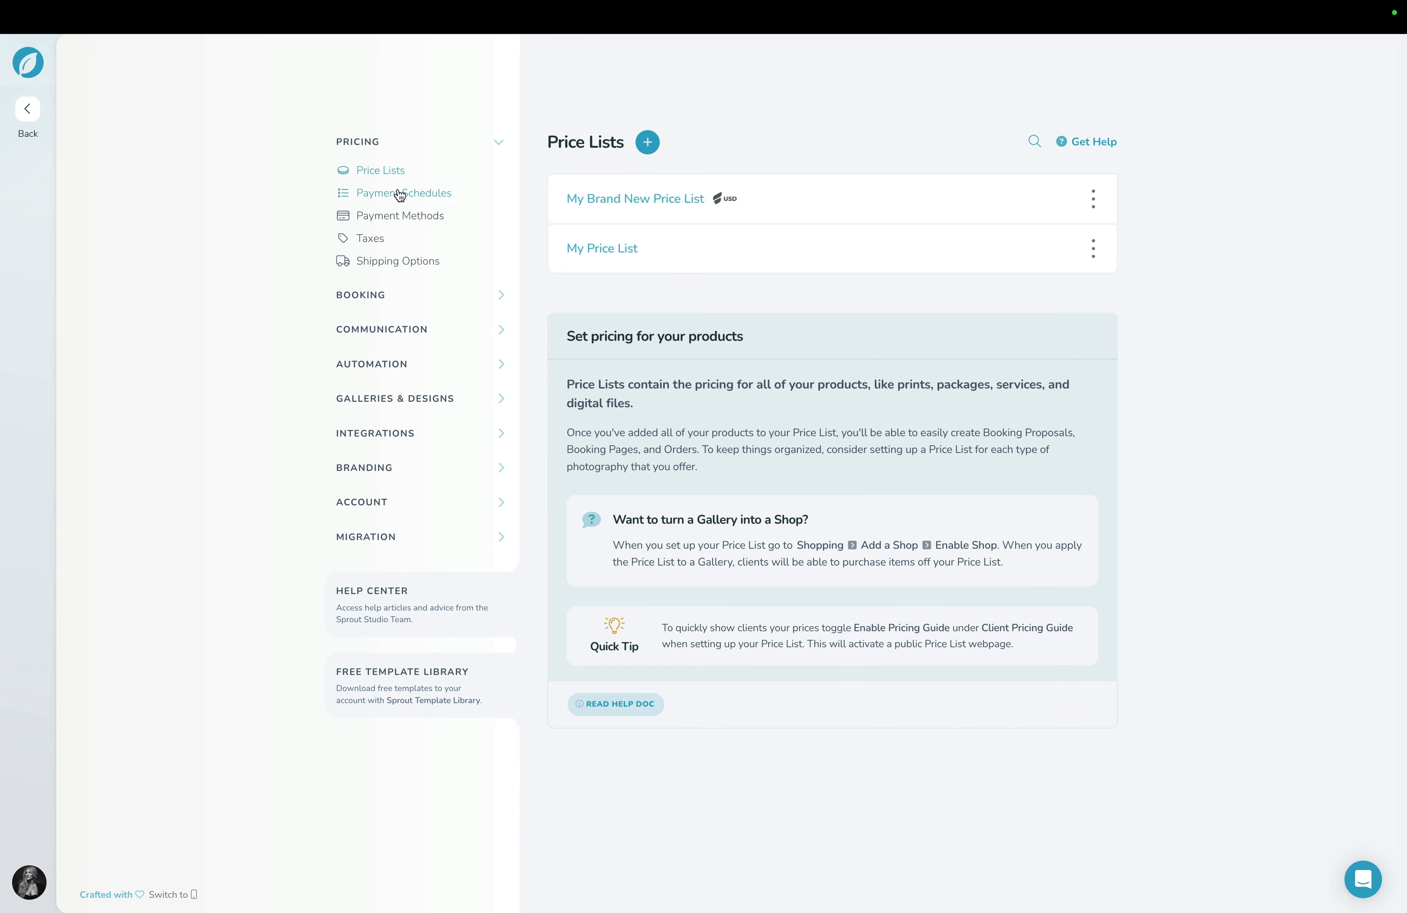
{"action": "left_click", "coordinate": [603, 202]}
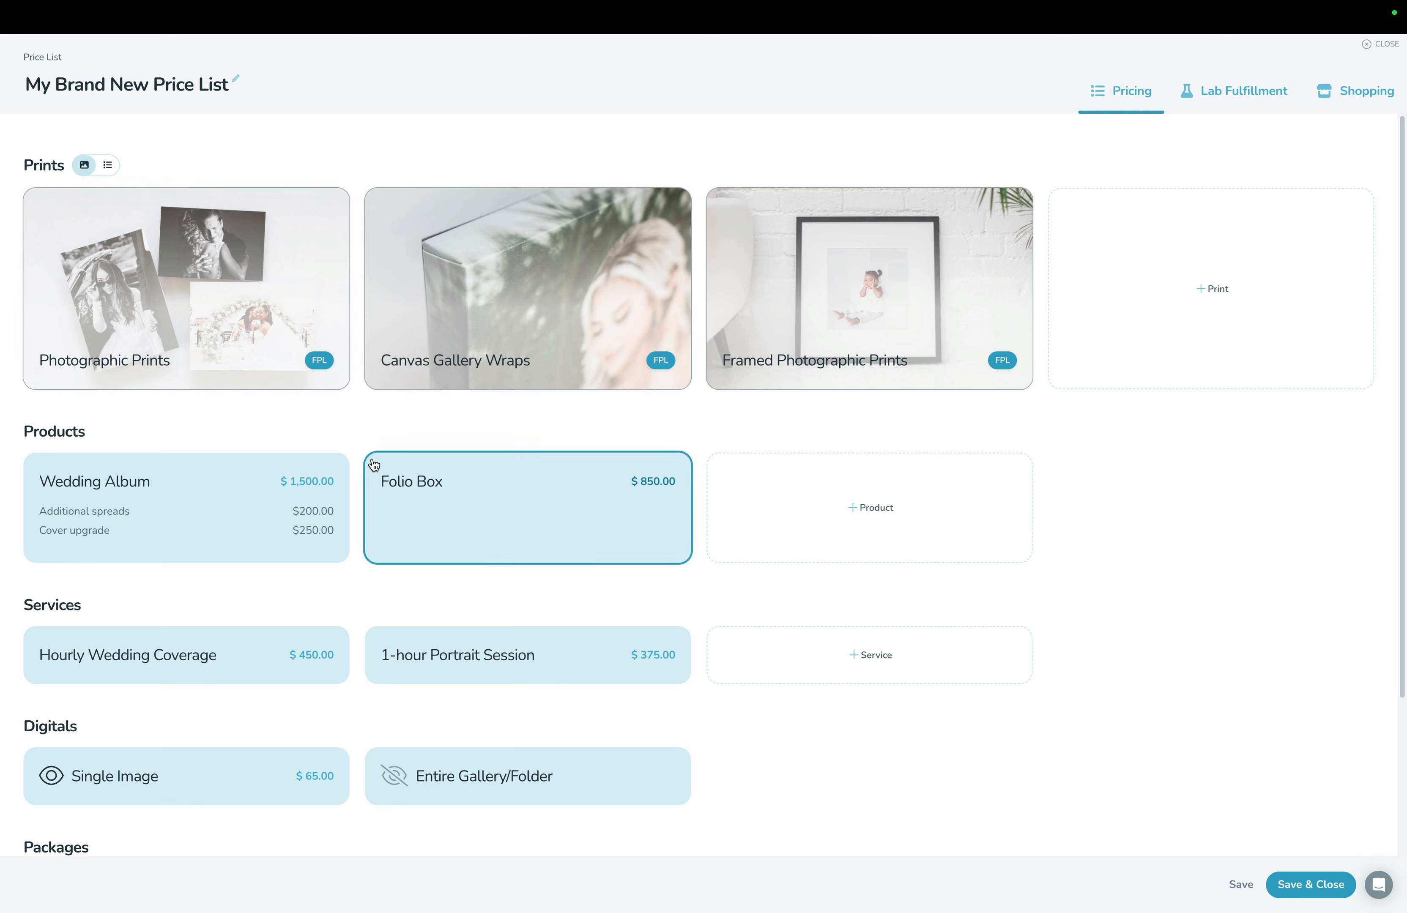
{"action": "left_click", "coordinate": [1218, 95]}
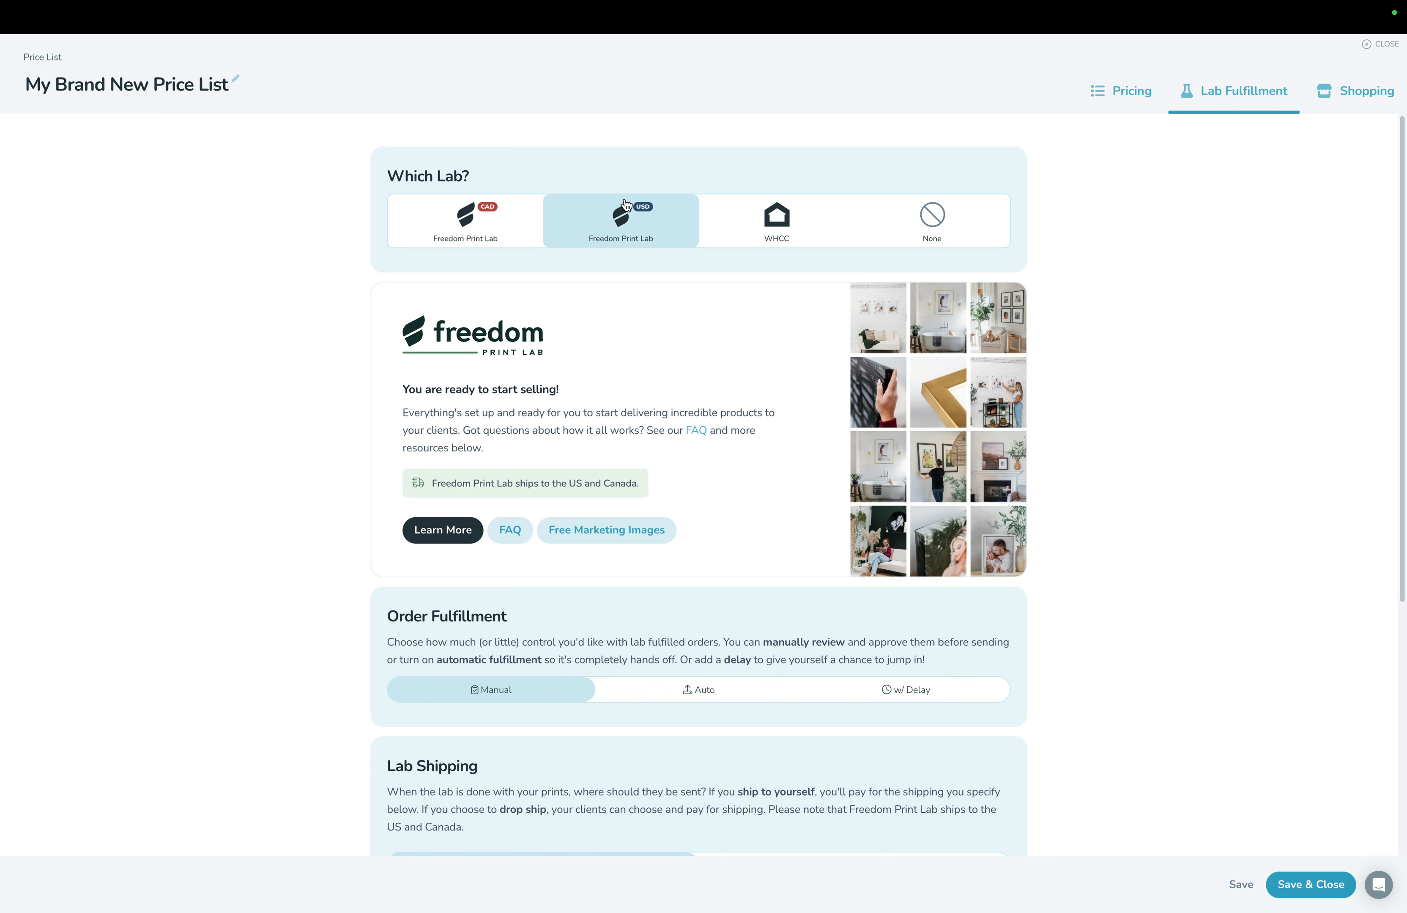
{"action": "left_click", "coordinate": [1143, 94]}
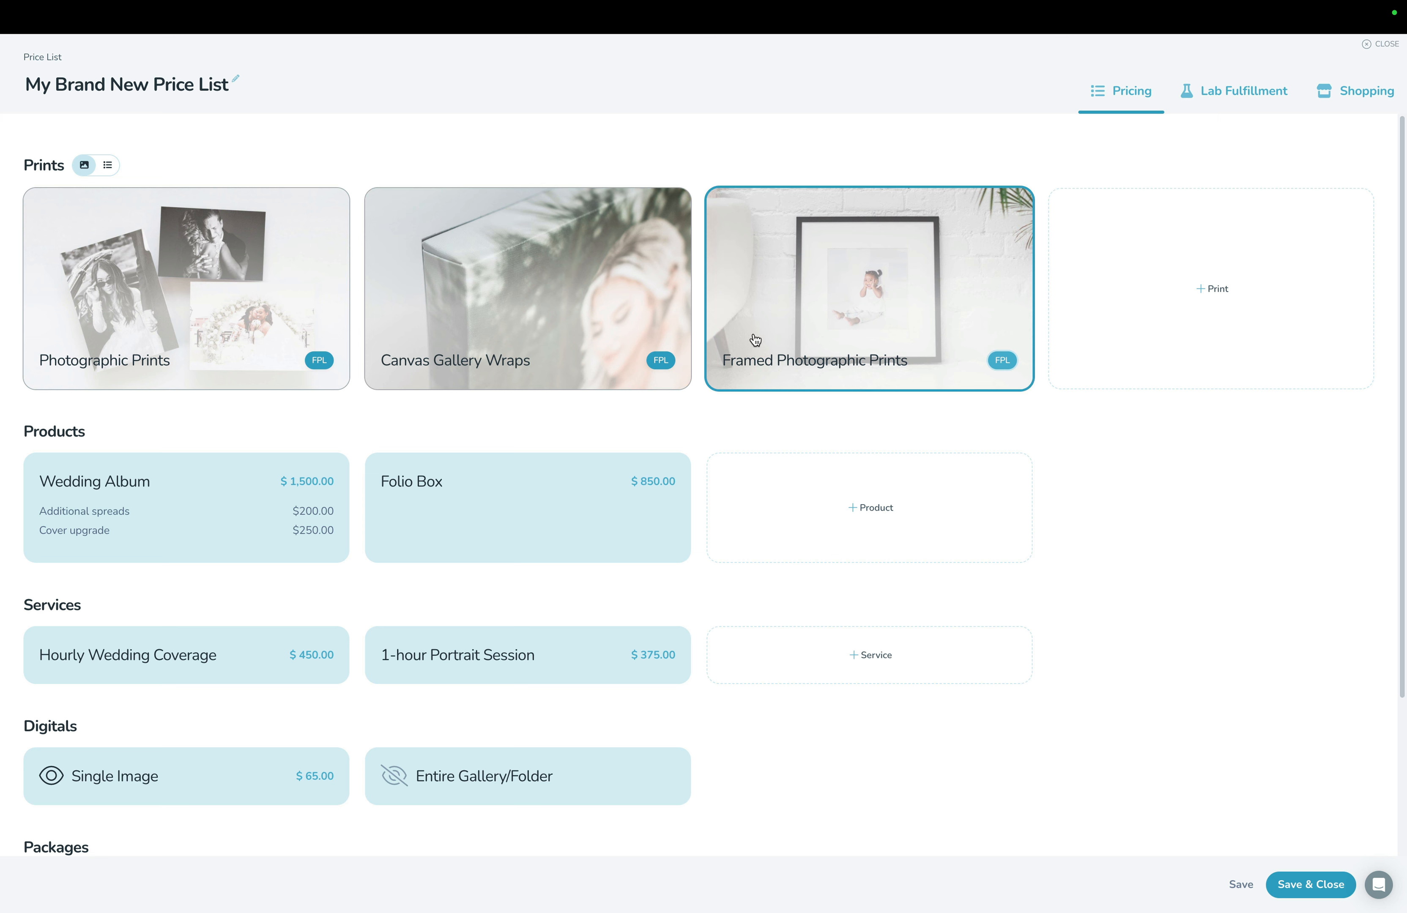
Review the price list's Add a Shop settings and shop preview, and save and close the price list.
{"action": "left_click", "coordinate": [1330, 104]}
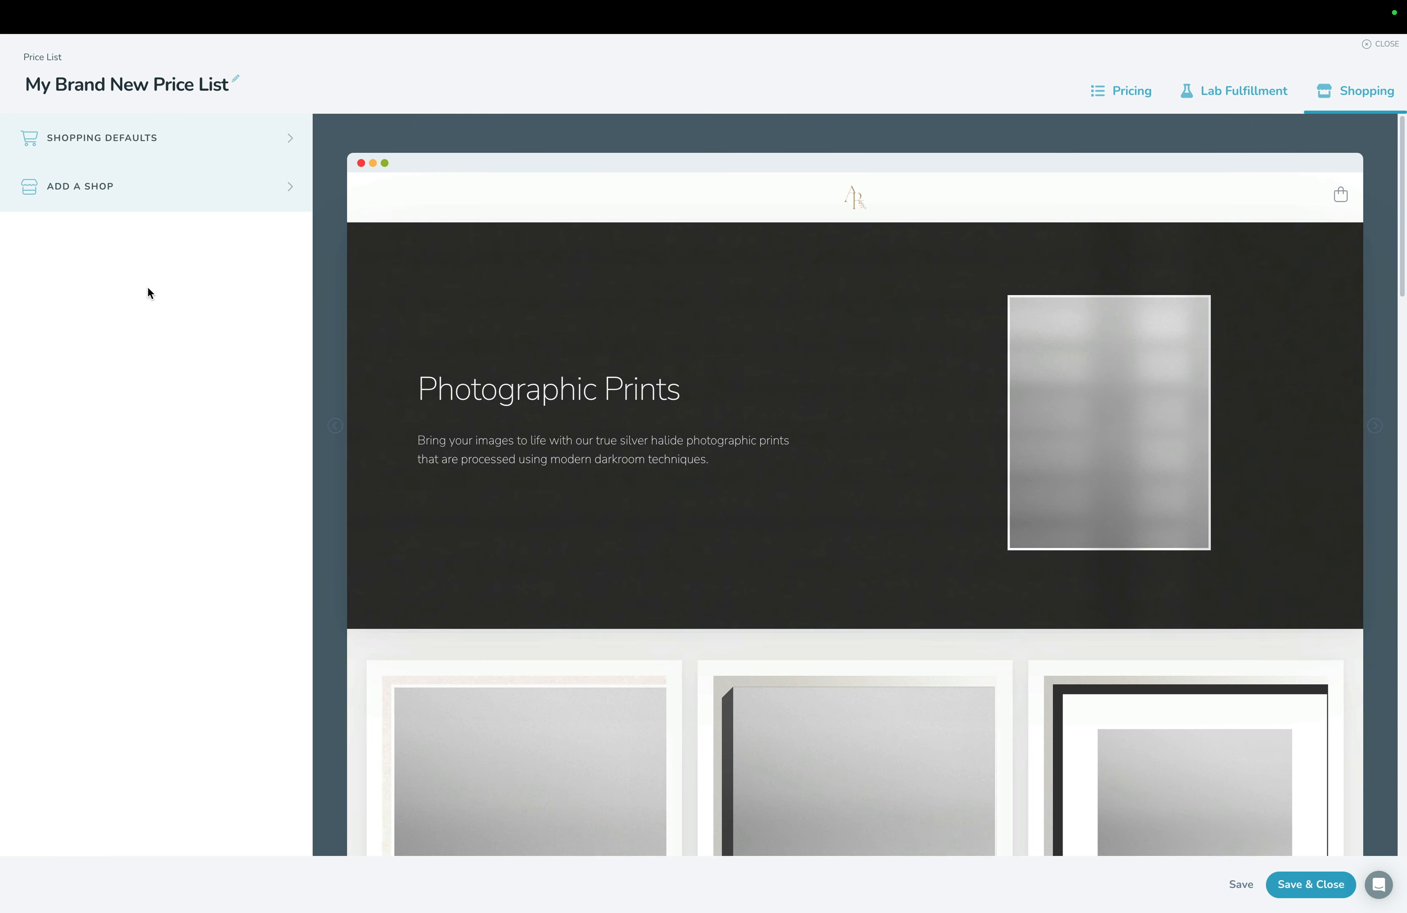
{"action": "left_click", "coordinate": [92, 189]}
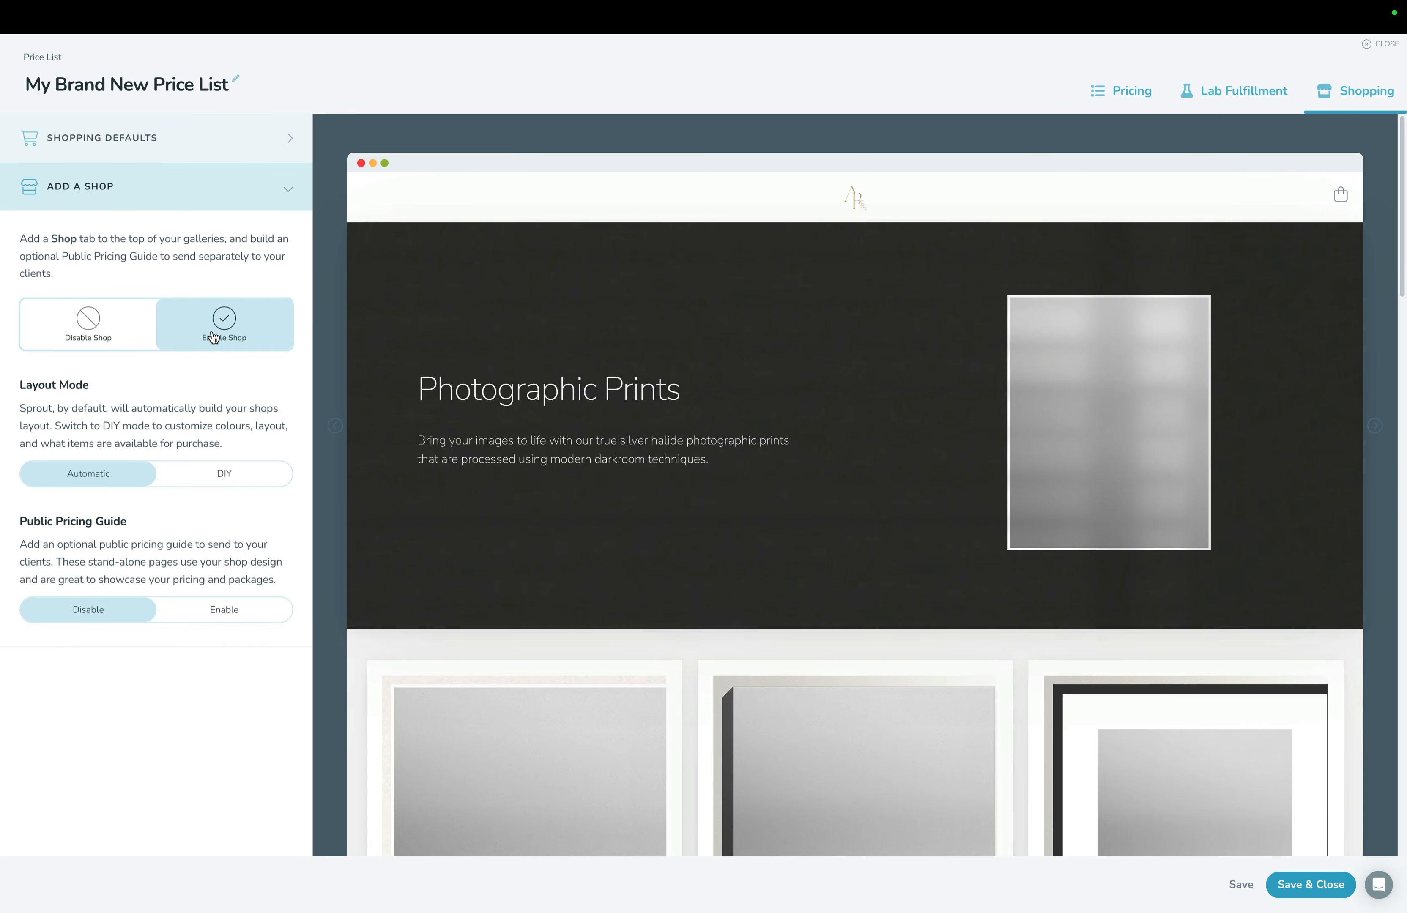
{"action": "scroll", "coordinate": [589, 404], "scroll_direction": "down", "scroll_amount": 8}
{"action": "scroll", "coordinate": [590, 407], "scroll_direction": "down", "scroll_amount": 15}
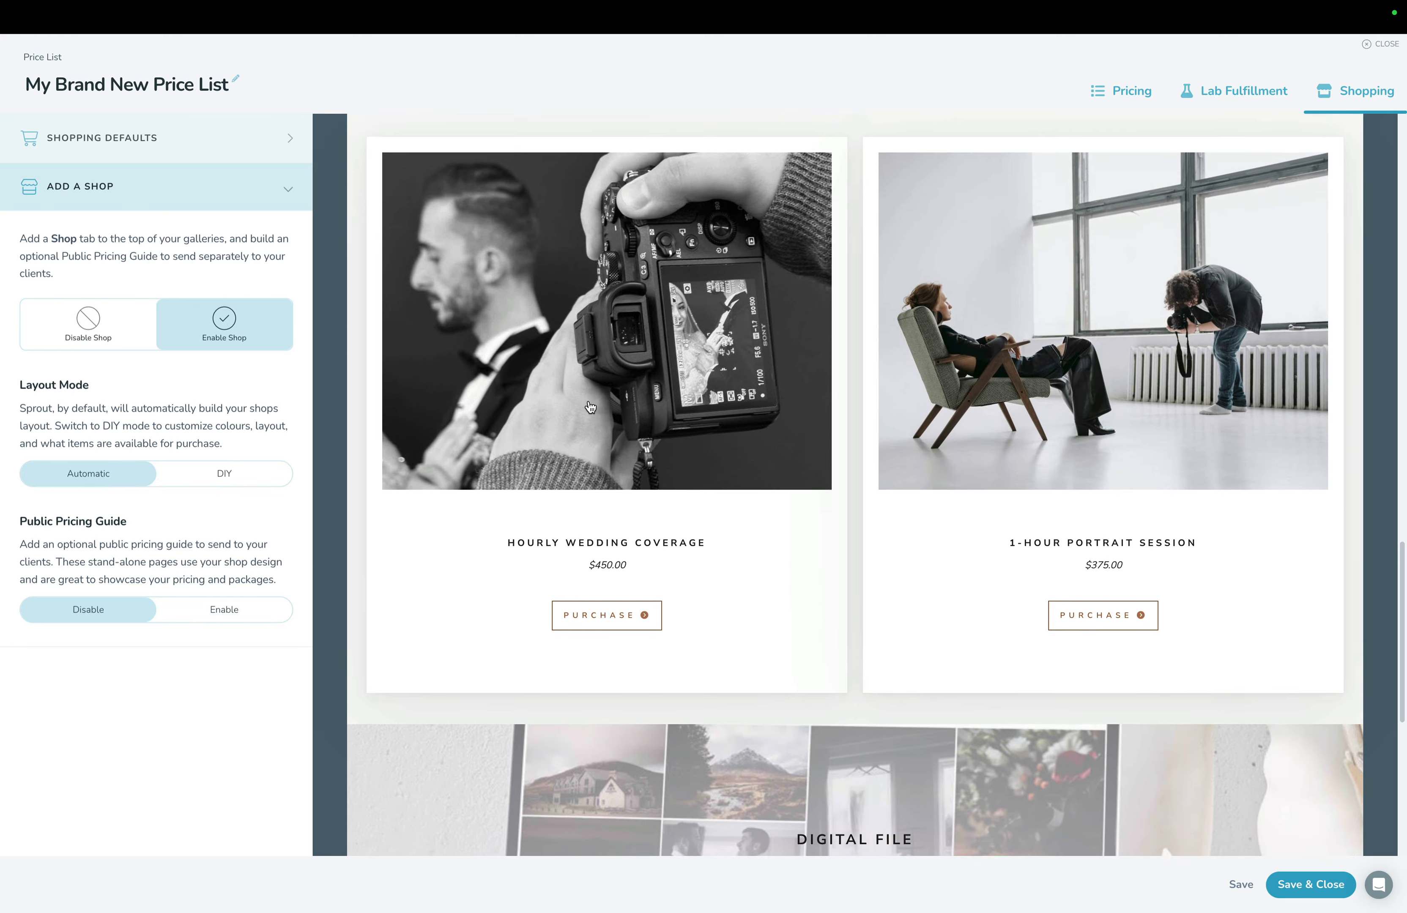
{"action": "scroll", "coordinate": [590, 408], "scroll_direction": "down", "scroll_amount": 1}
{"action": "scroll", "coordinate": [589, 408], "scroll_direction": "up", "scroll_amount": 20}
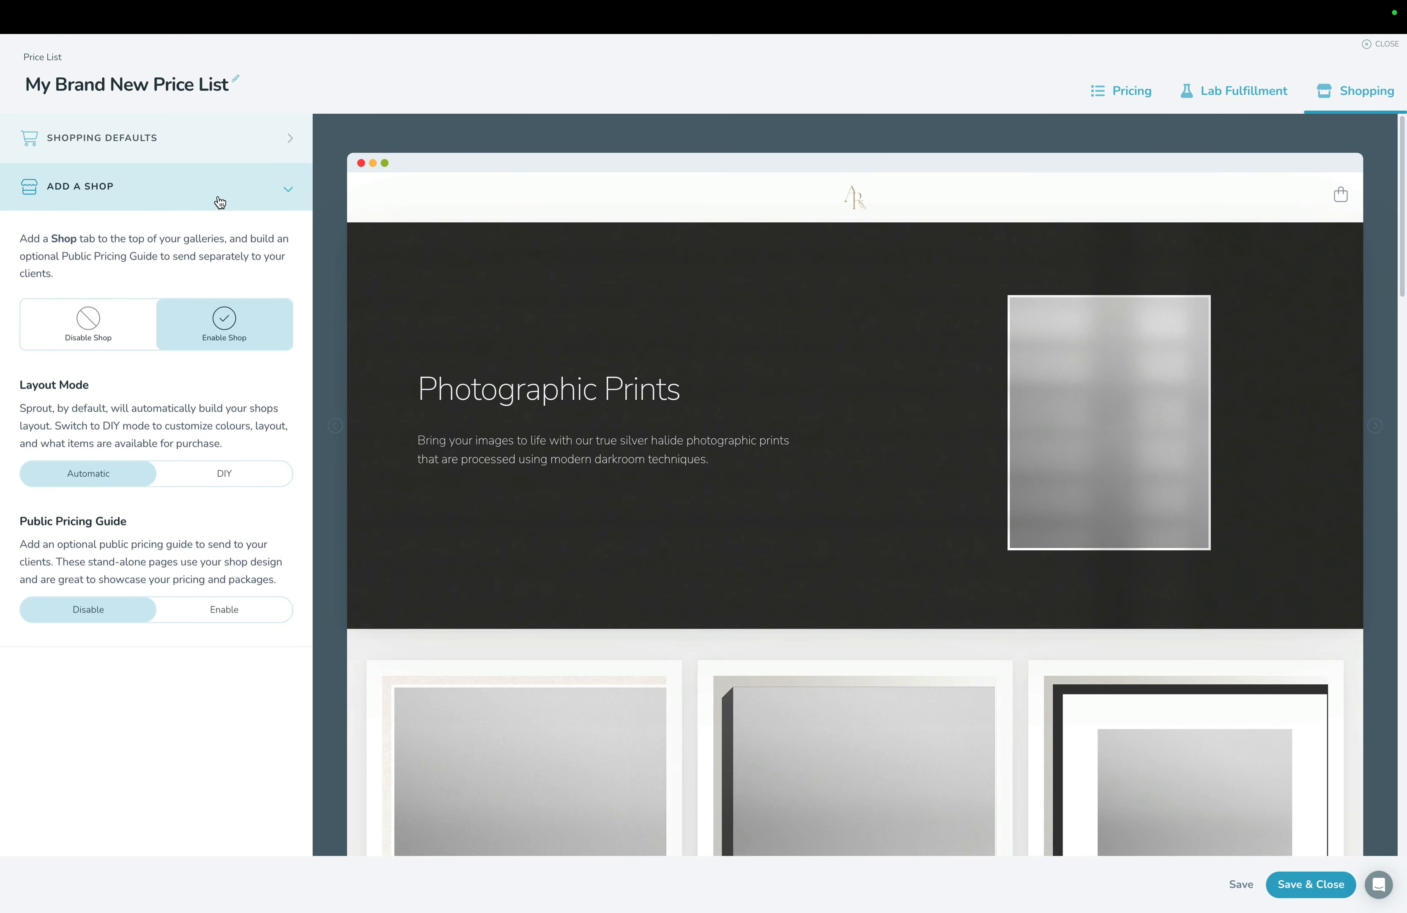
{"action": "left_click", "coordinate": [220, 201]}
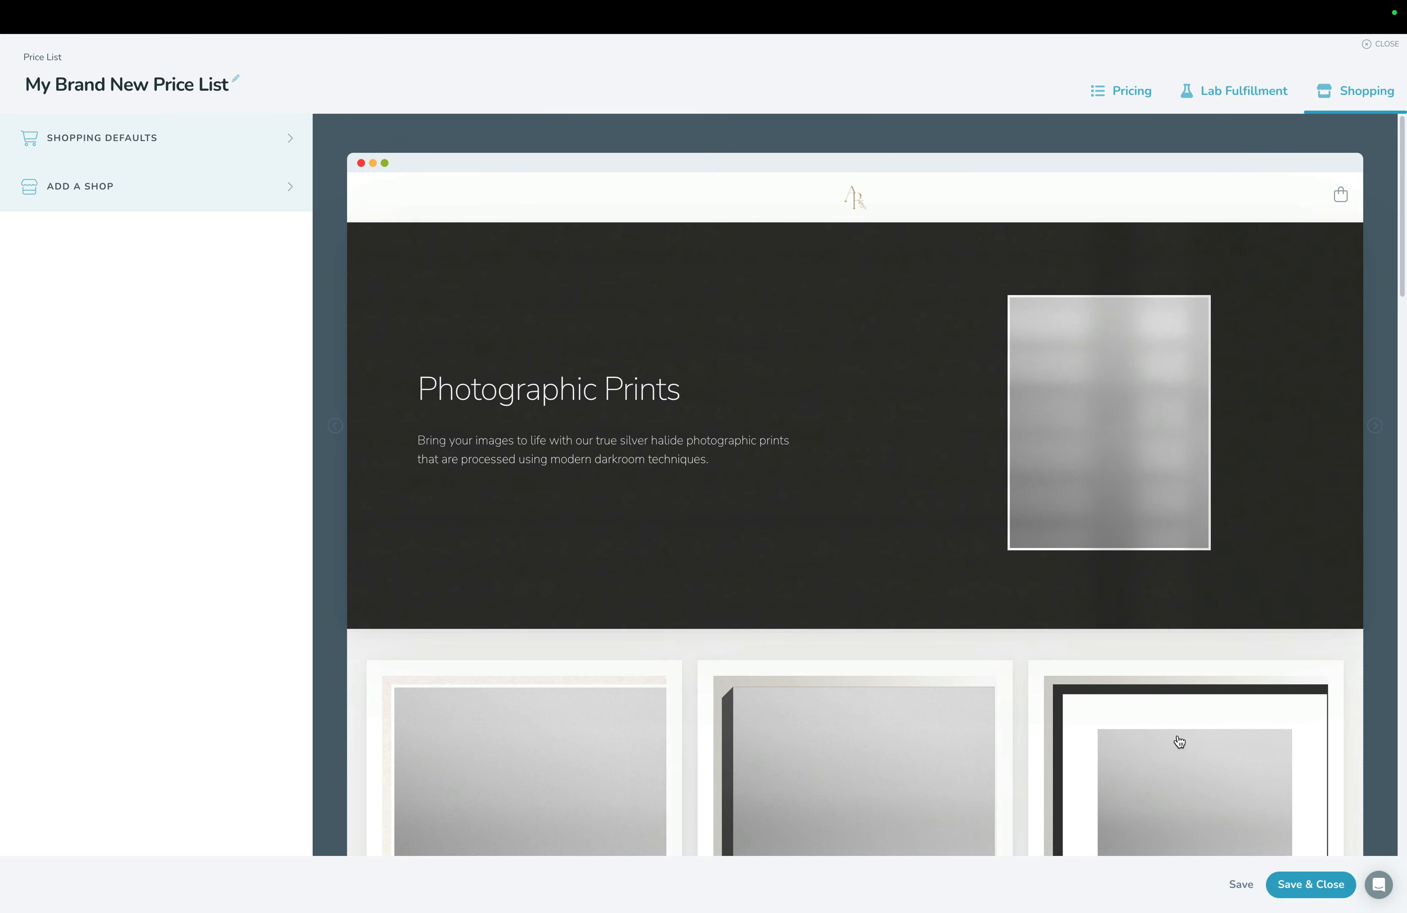
{"action": "left_click", "coordinate": [1298, 886]}
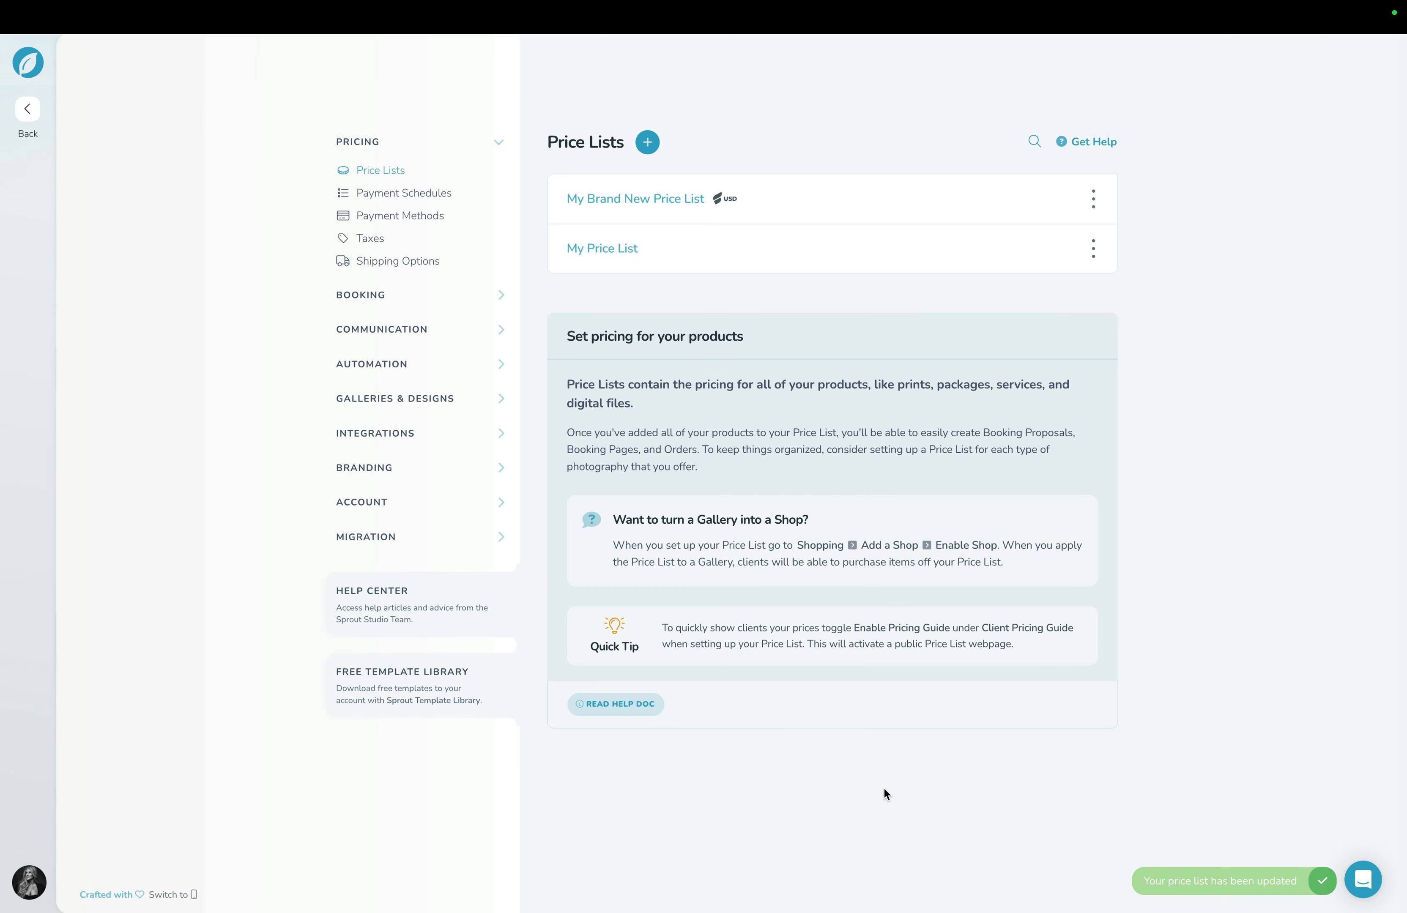
Leave the setup area, go to the CRM's Credits & Coupons, and start a new coupon.
{"action": "left_click", "coordinate": [27, 111]}
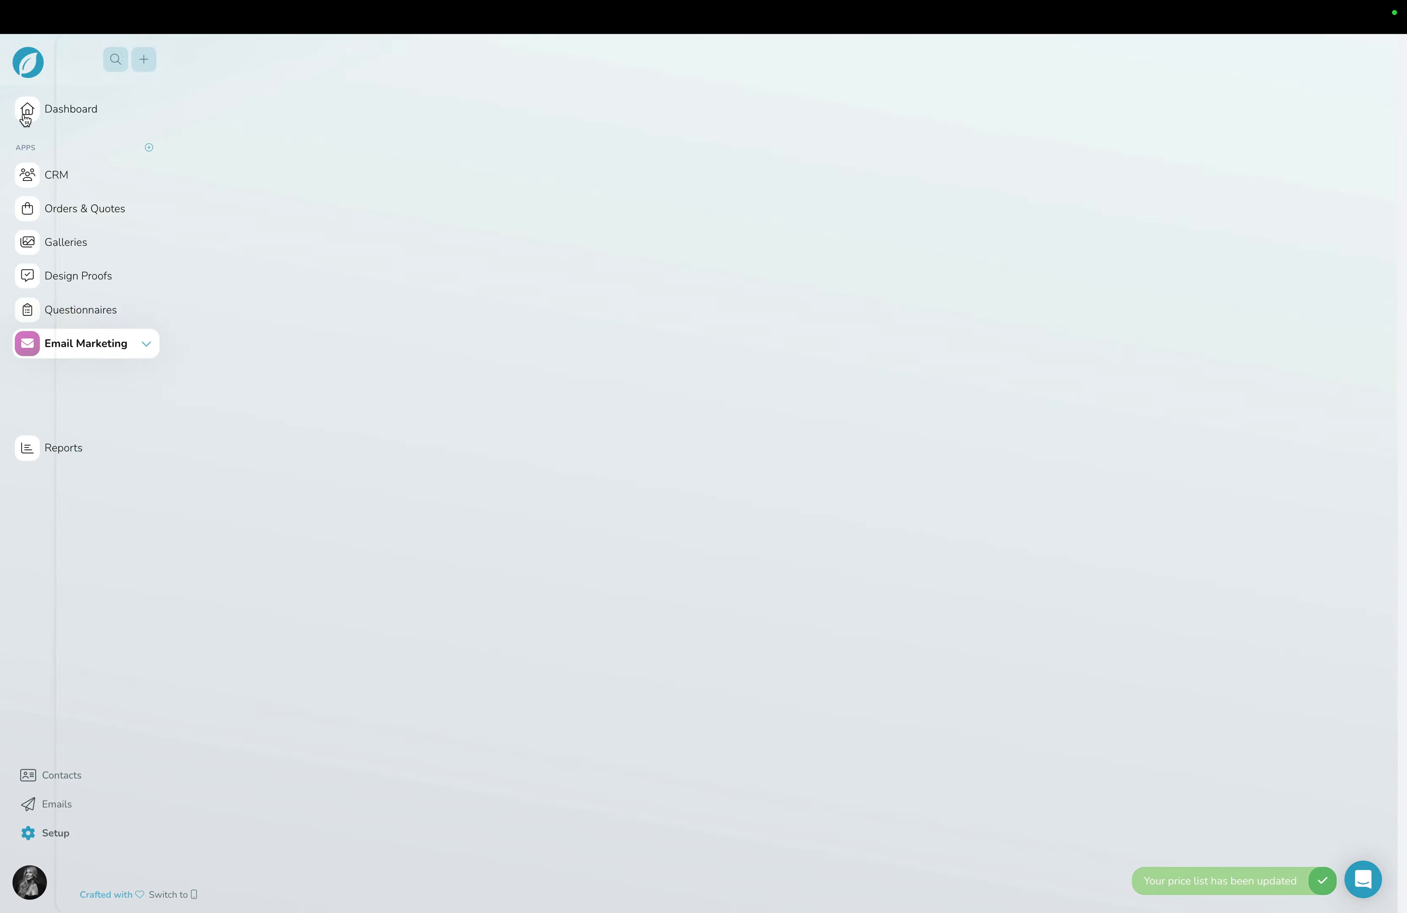
{"action": "left_click", "coordinate": [86, 211]}
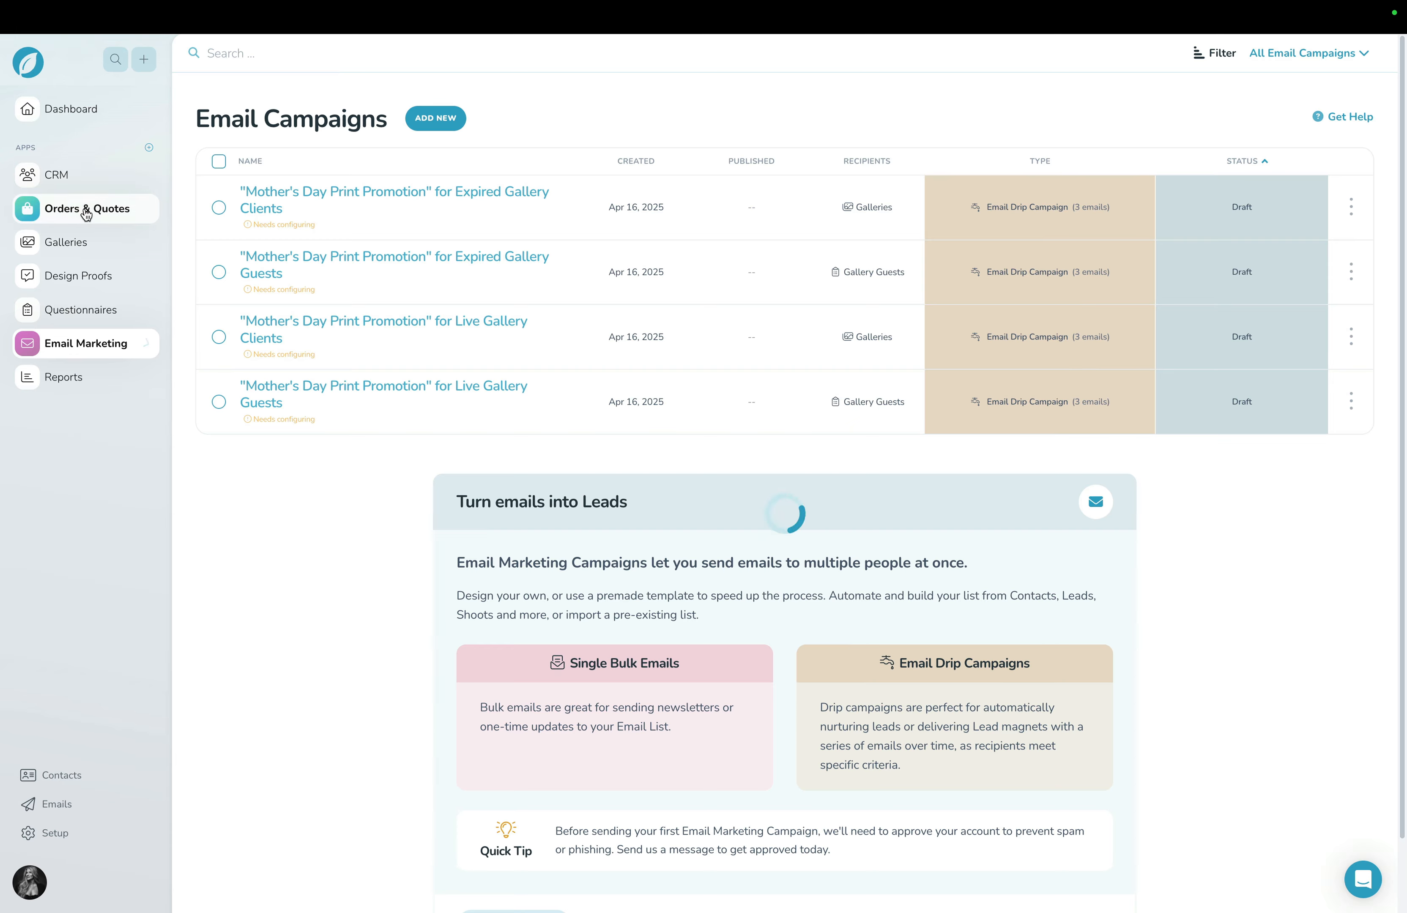
{"action": "left_click", "coordinate": [62, 180]}
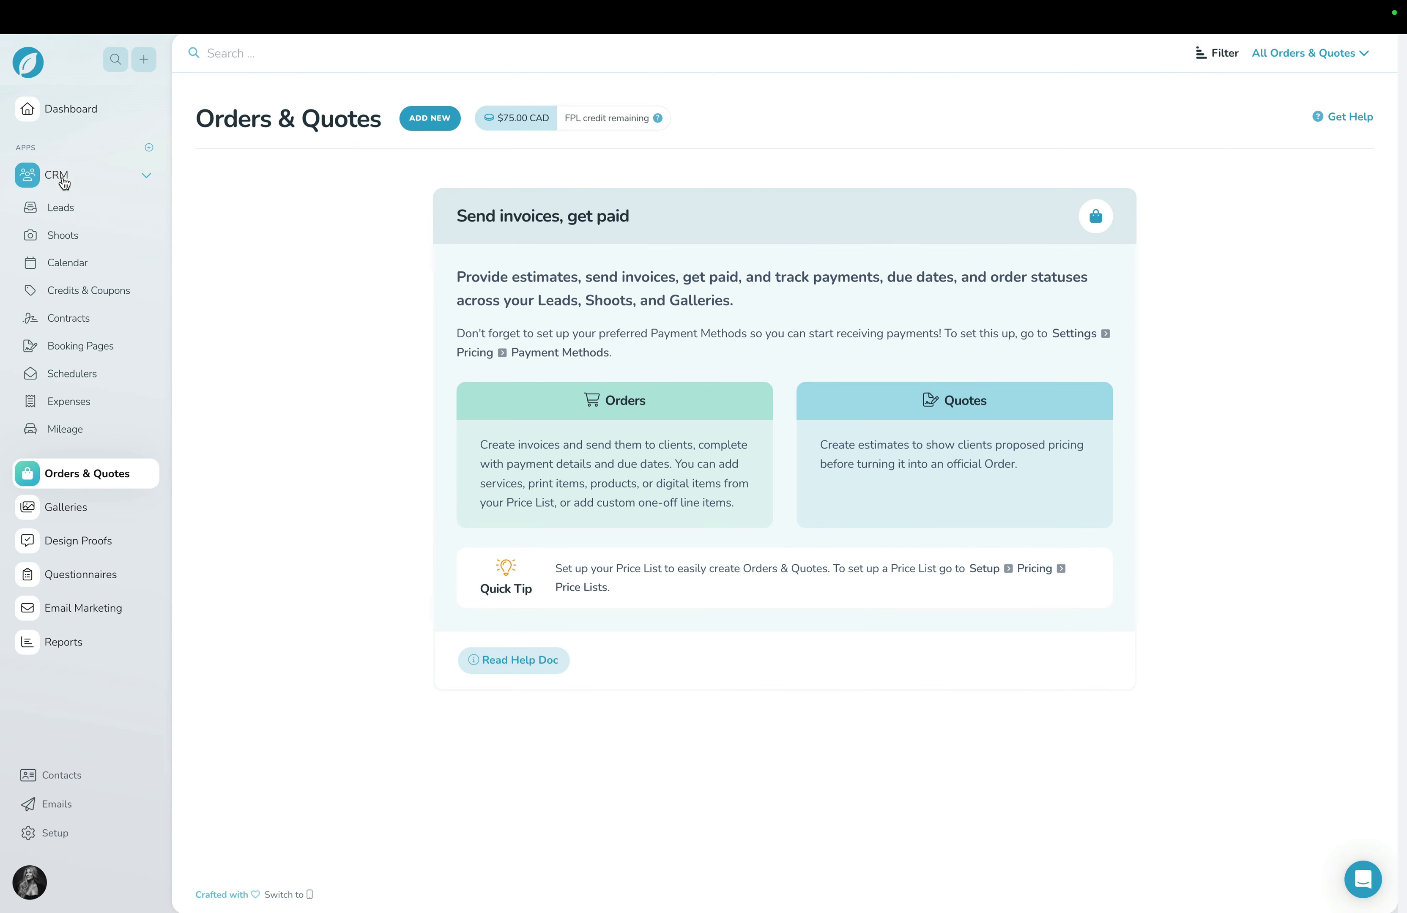
{"action": "left_click", "coordinate": [87, 290]}
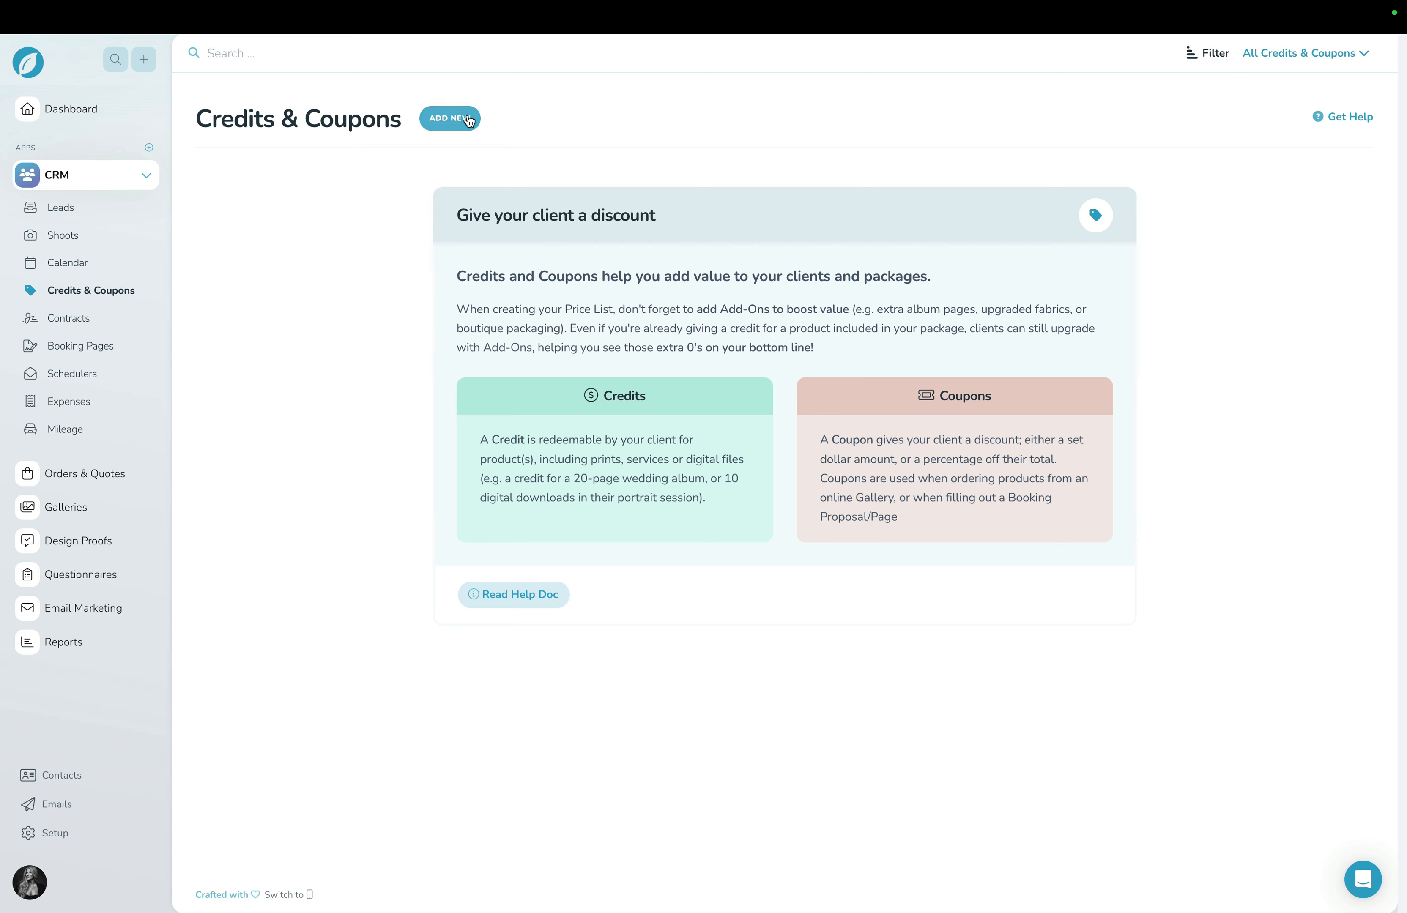
{"action": "left_click", "coordinate": [450, 118]}
{"action": "left_click", "coordinate": [427, 198]}
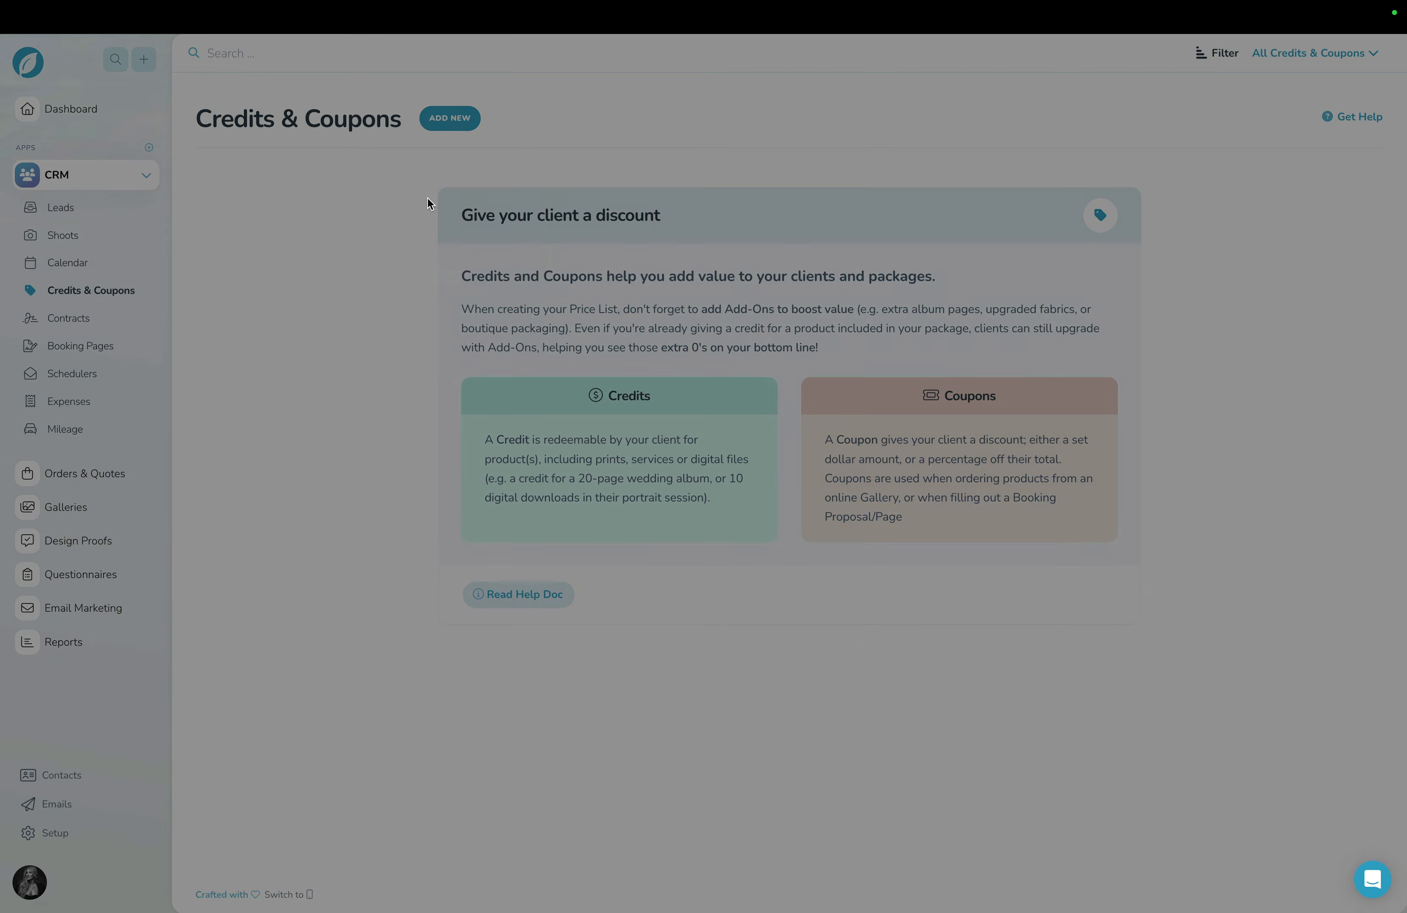
Name the new coupon "Mother's Day Promo" and set its coupon code to "formom".
{"action": "triple_click", "coordinate": [501, 153]}
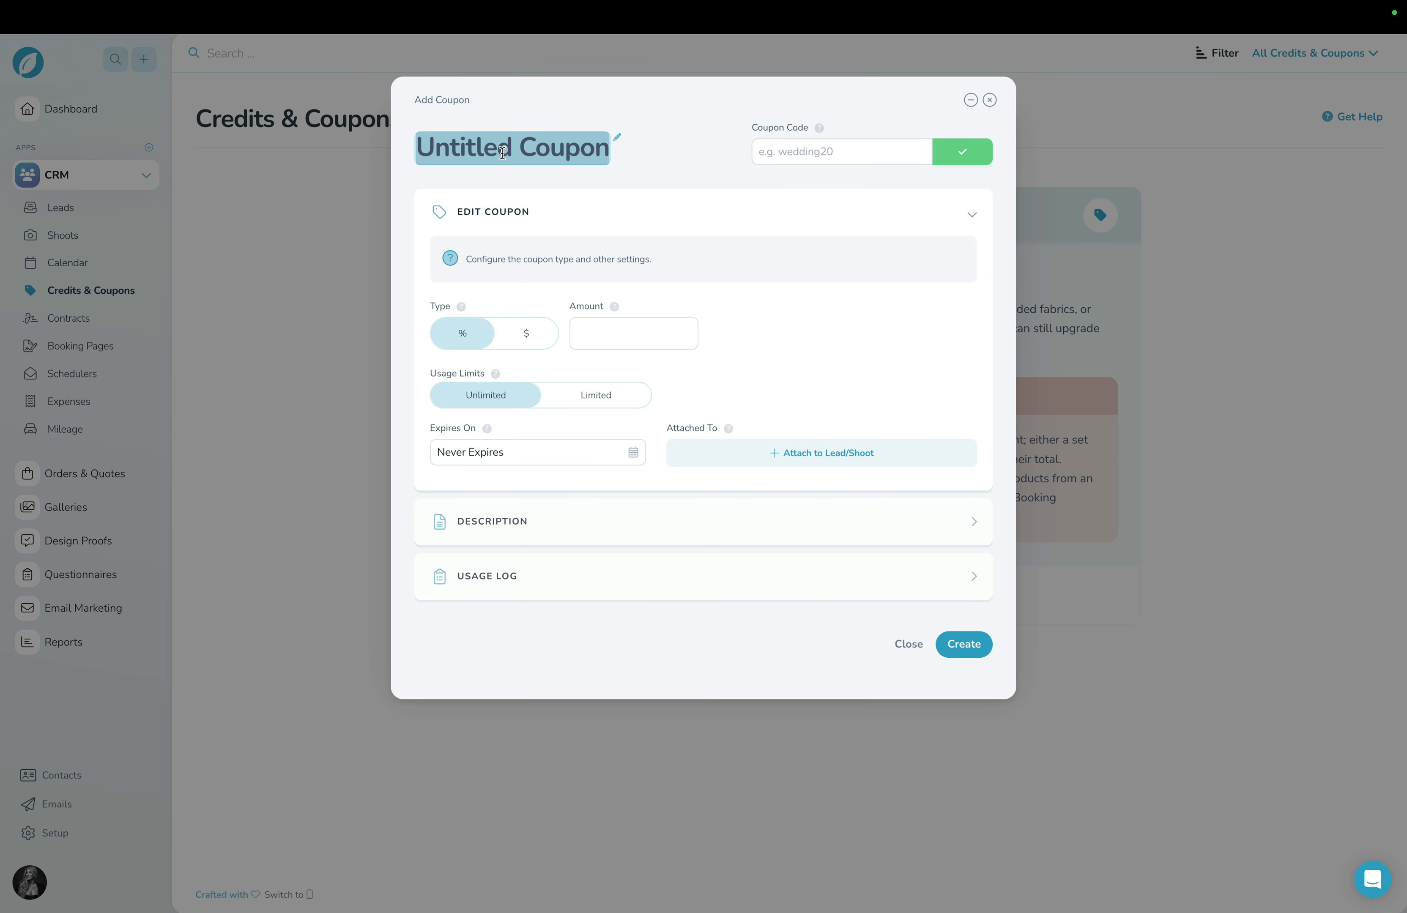
{"action": "type", "text": "Mother's Day Promo"}
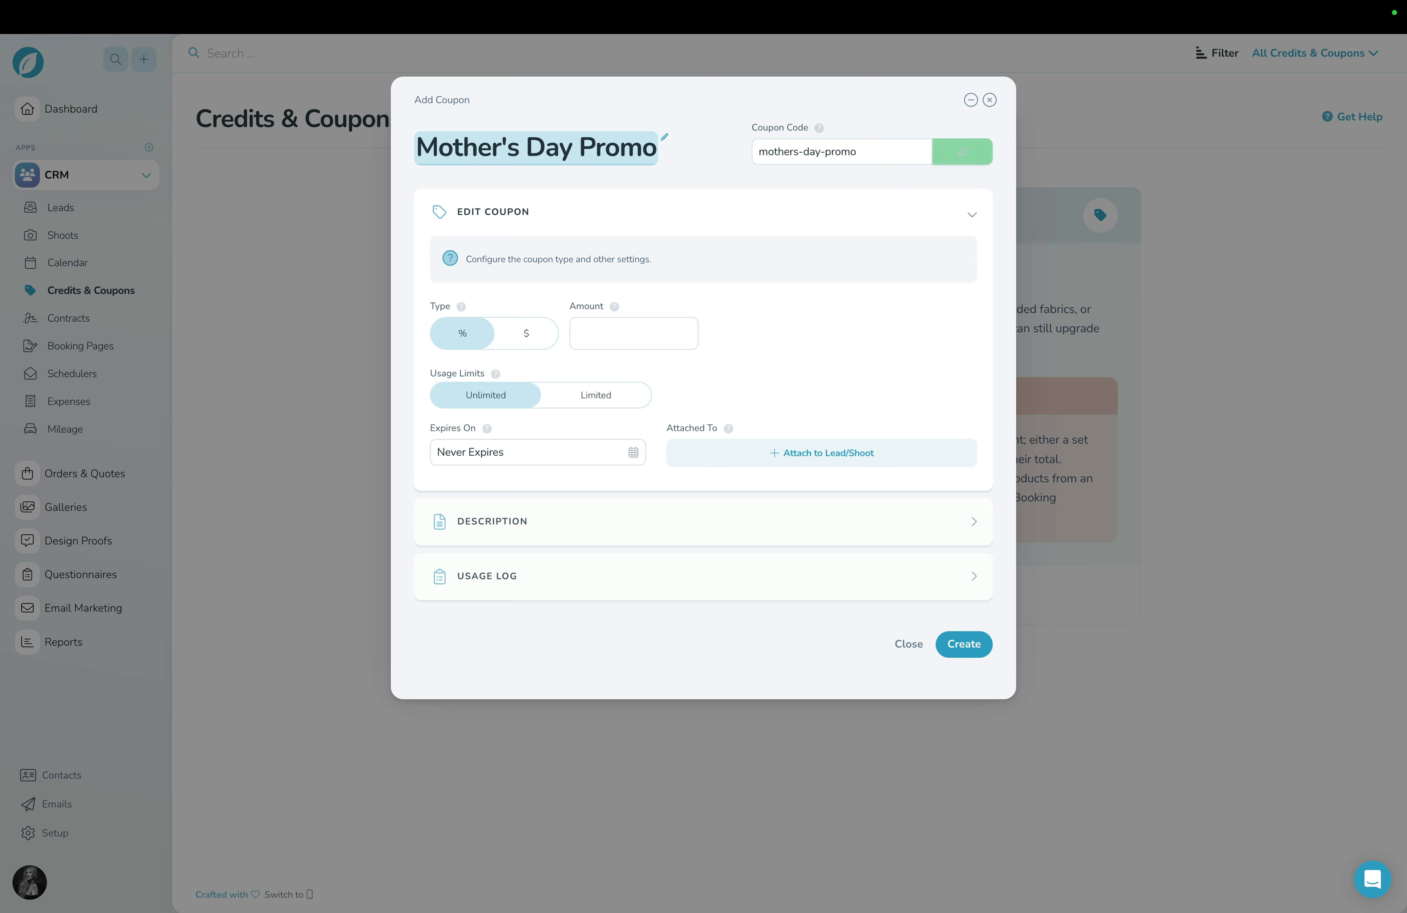
{"action": "triple_click", "coordinate": [821, 147]}
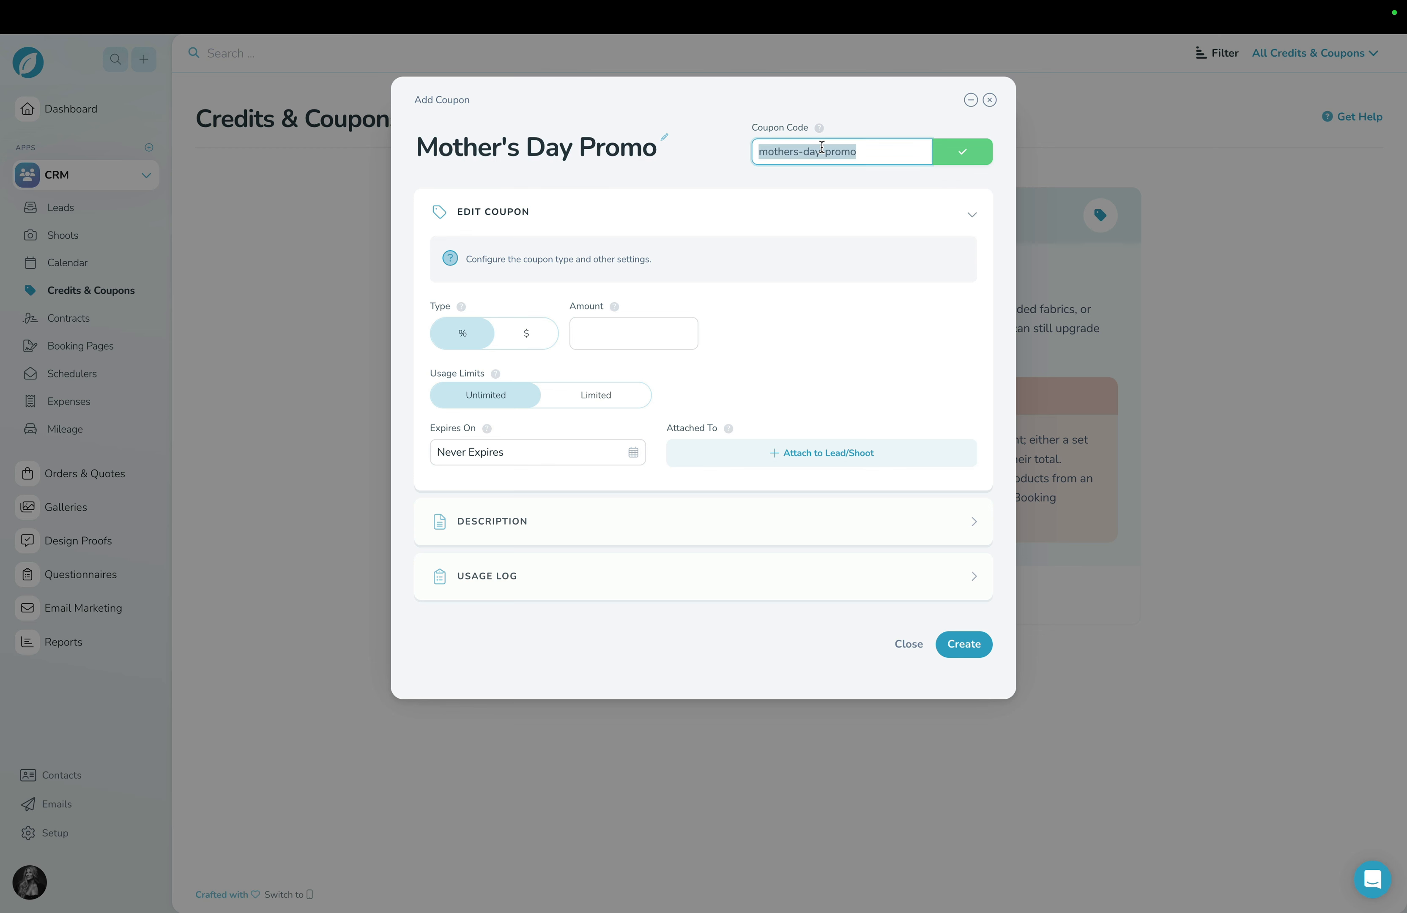
{"action": "type", "text": "for-"}
{"action": "type", "text": "mom"}
{"action": "key", "text": "BackSpace"}
{"action": "key", "text": "BackSpace"}
{"action": "key", "text": "BackSpace"}
{"action": "key", "text": "BackSpace"}
{"action": "type", "text": "mom"}
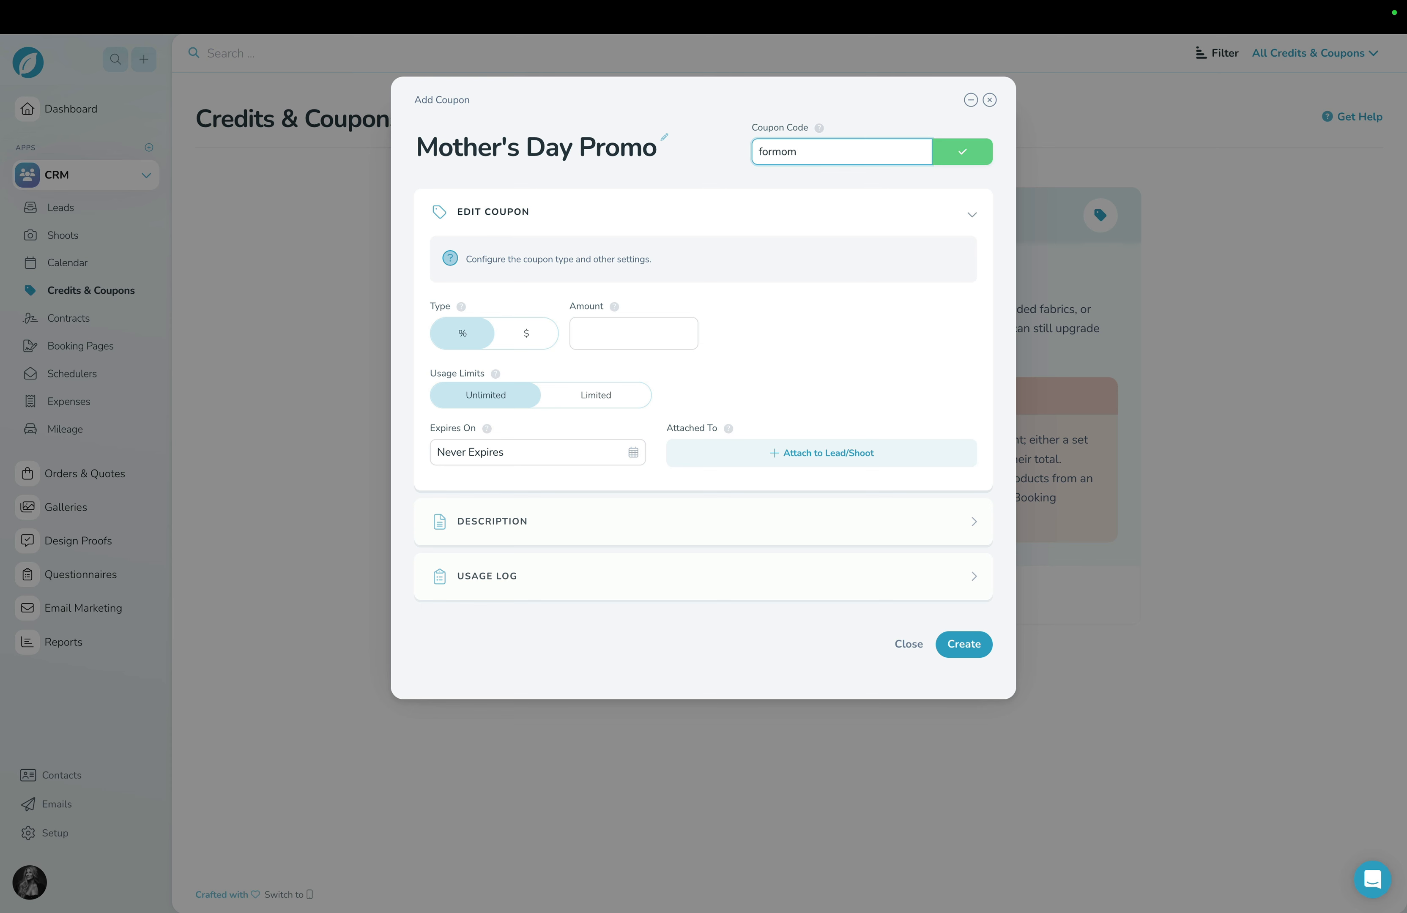
{"action": "left_click", "coordinate": [759, 200]}
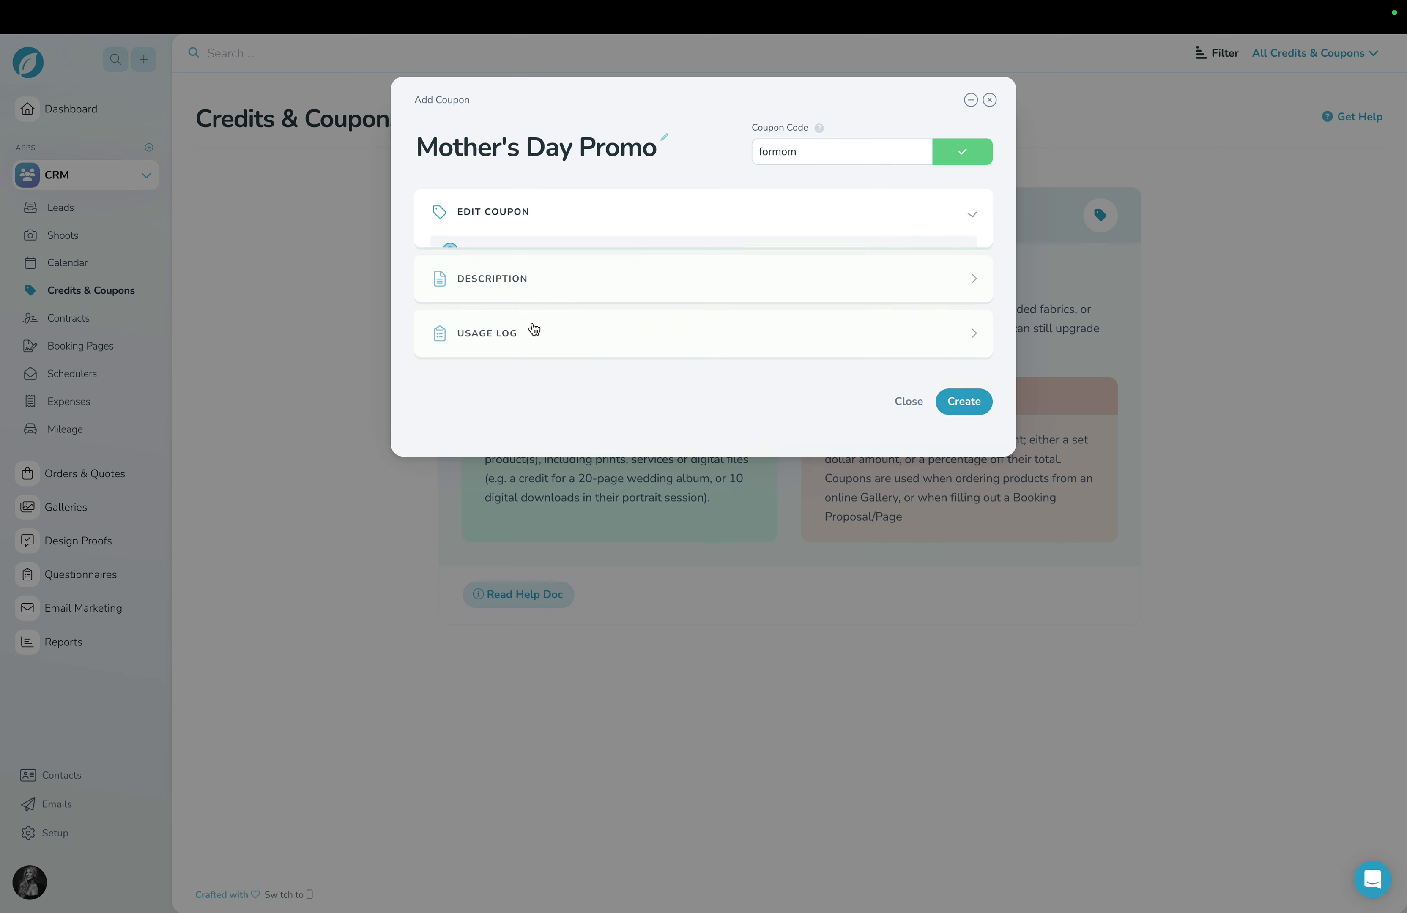
Set the percentage coupon's amount to 25.
{"action": "left_click", "coordinate": [627, 335]}
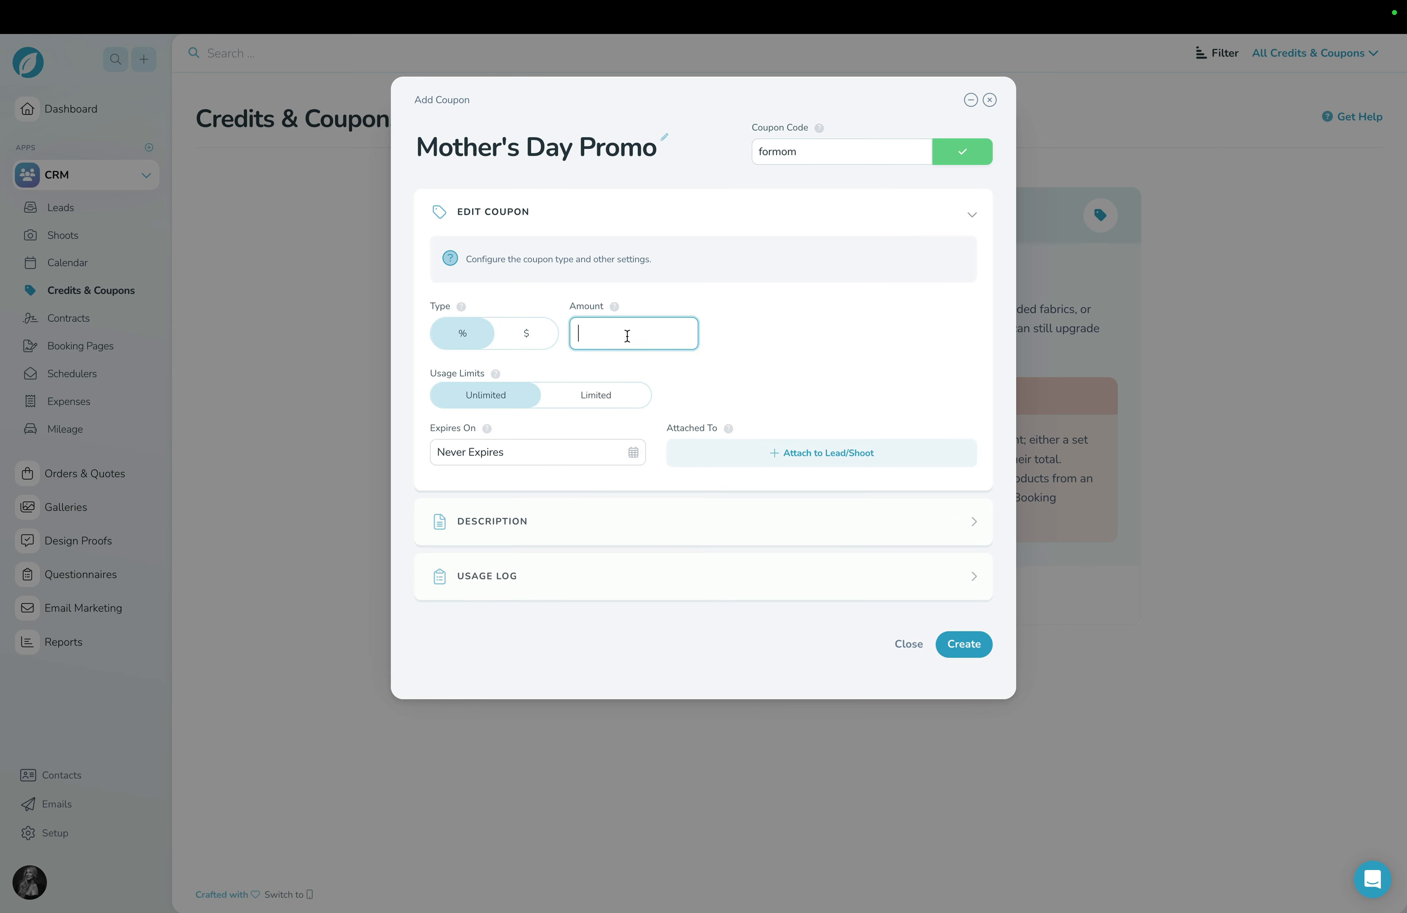
{"action": "type", "text": "25"}
{"action": "left_click", "coordinate": [848, 350]}
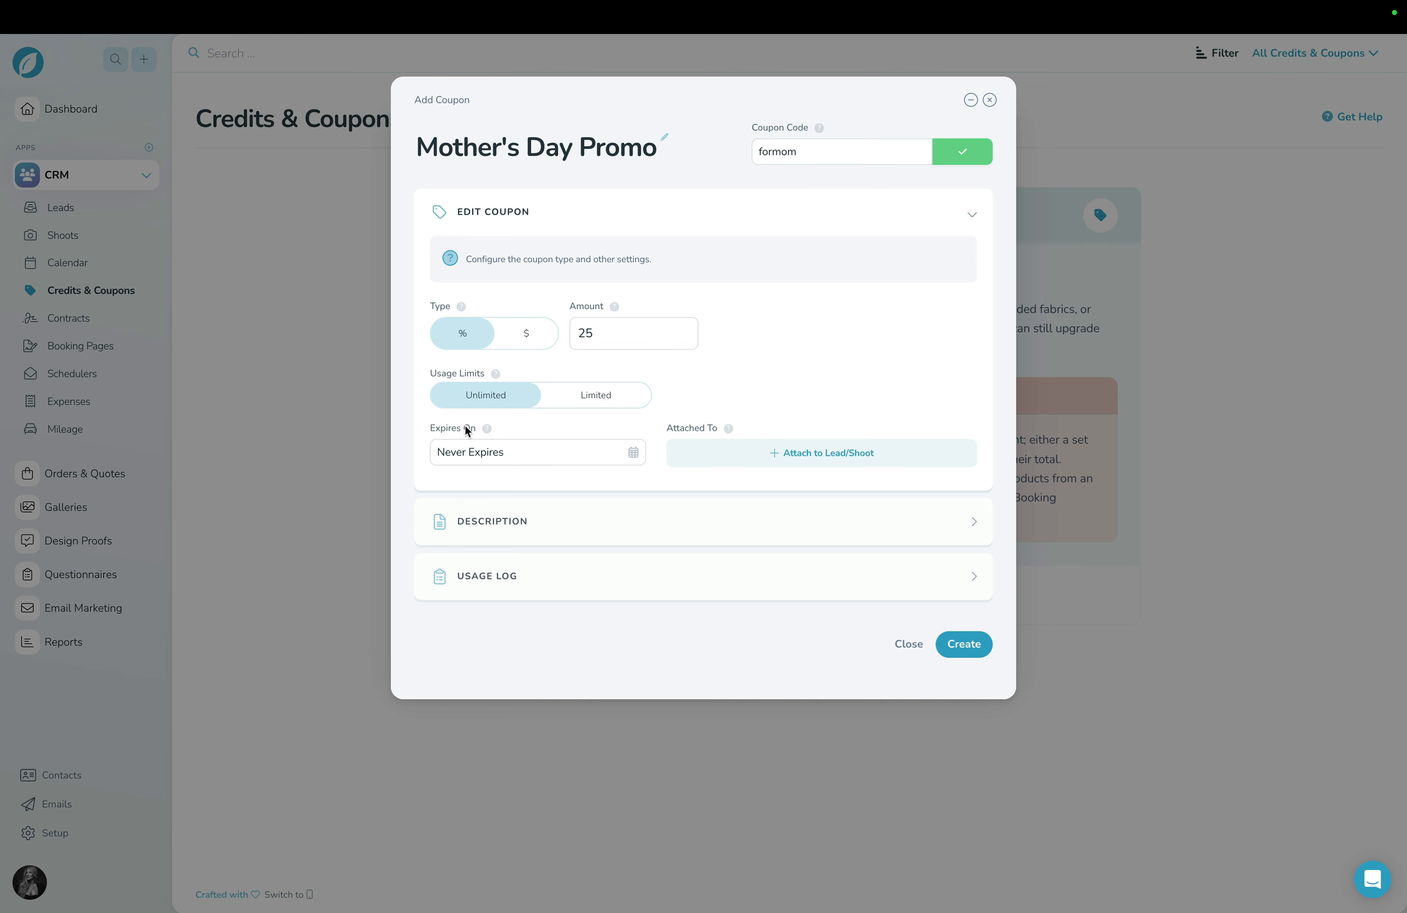
Turn off Never Expires, set the coupon's expiry date to May 30, 2025, and open its description section.
{"action": "left_click", "coordinate": [539, 453]}
{"action": "left_click", "coordinate": [498, 495]}
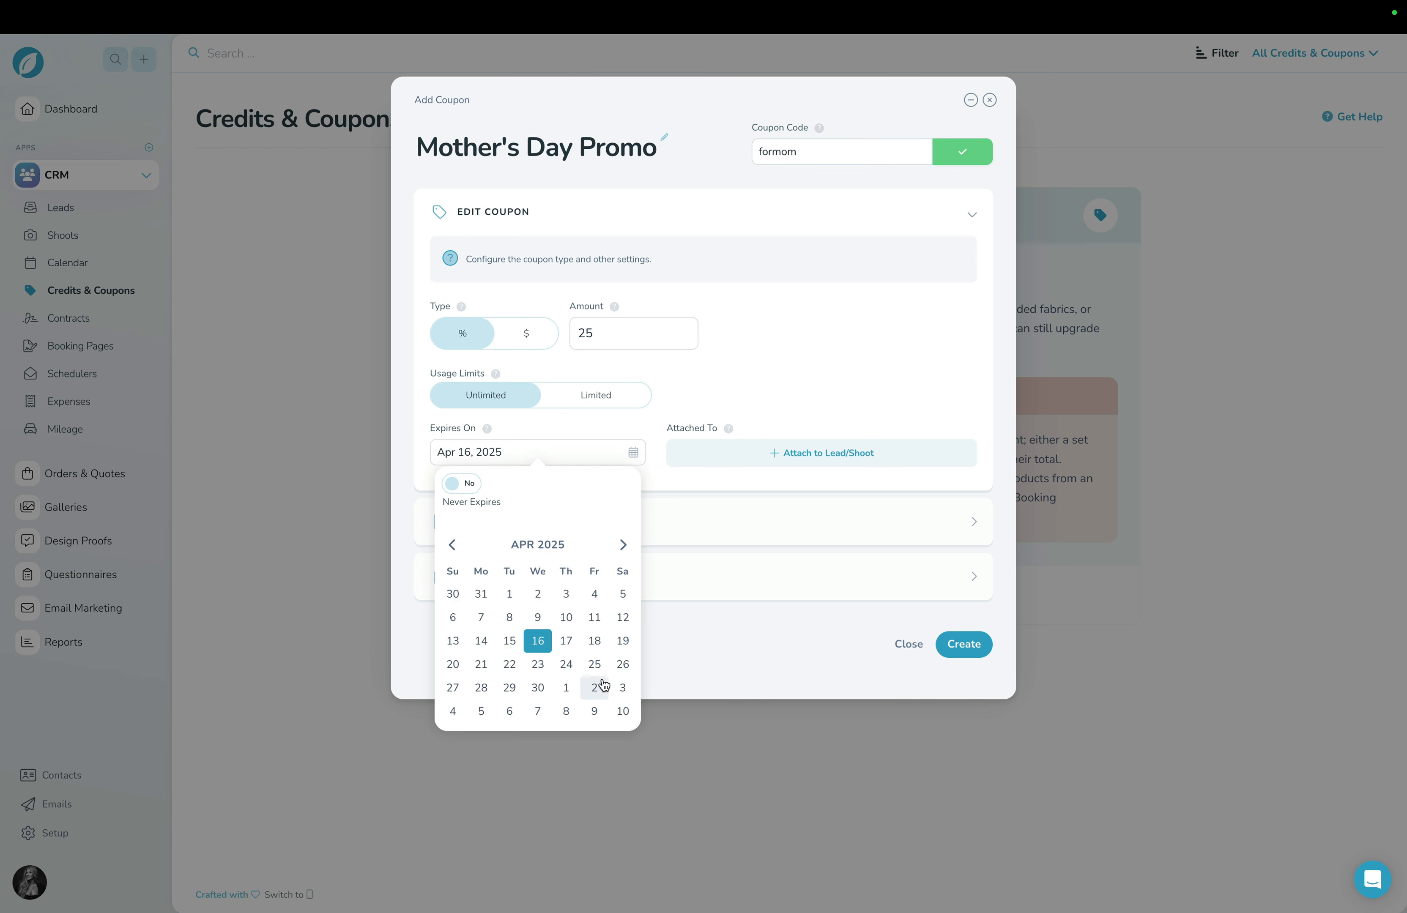
{"action": "left_click", "coordinate": [622, 544]}
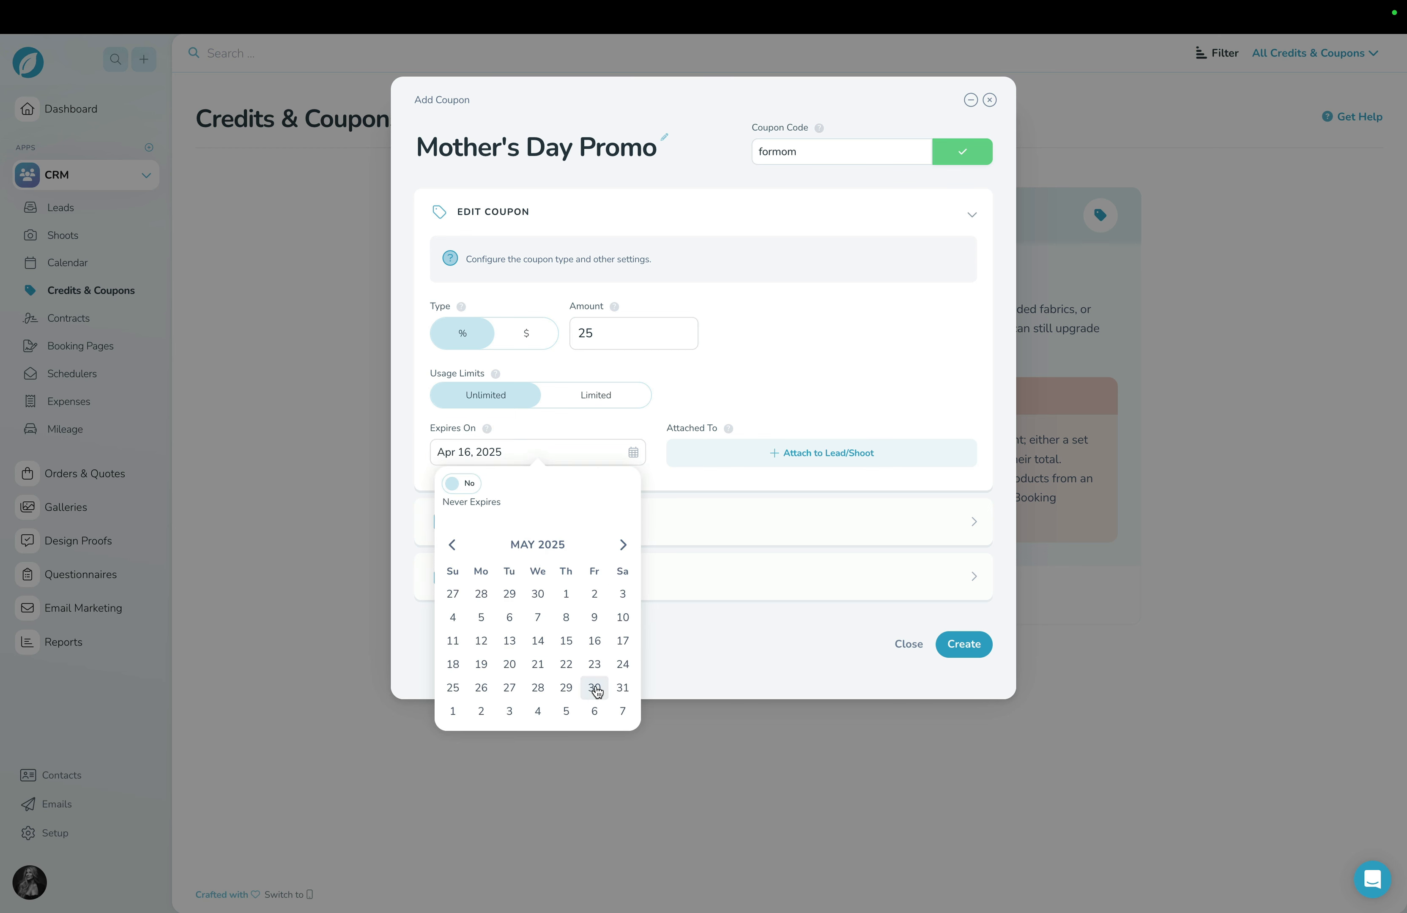
{"action": "left_click", "coordinate": [595, 689]}
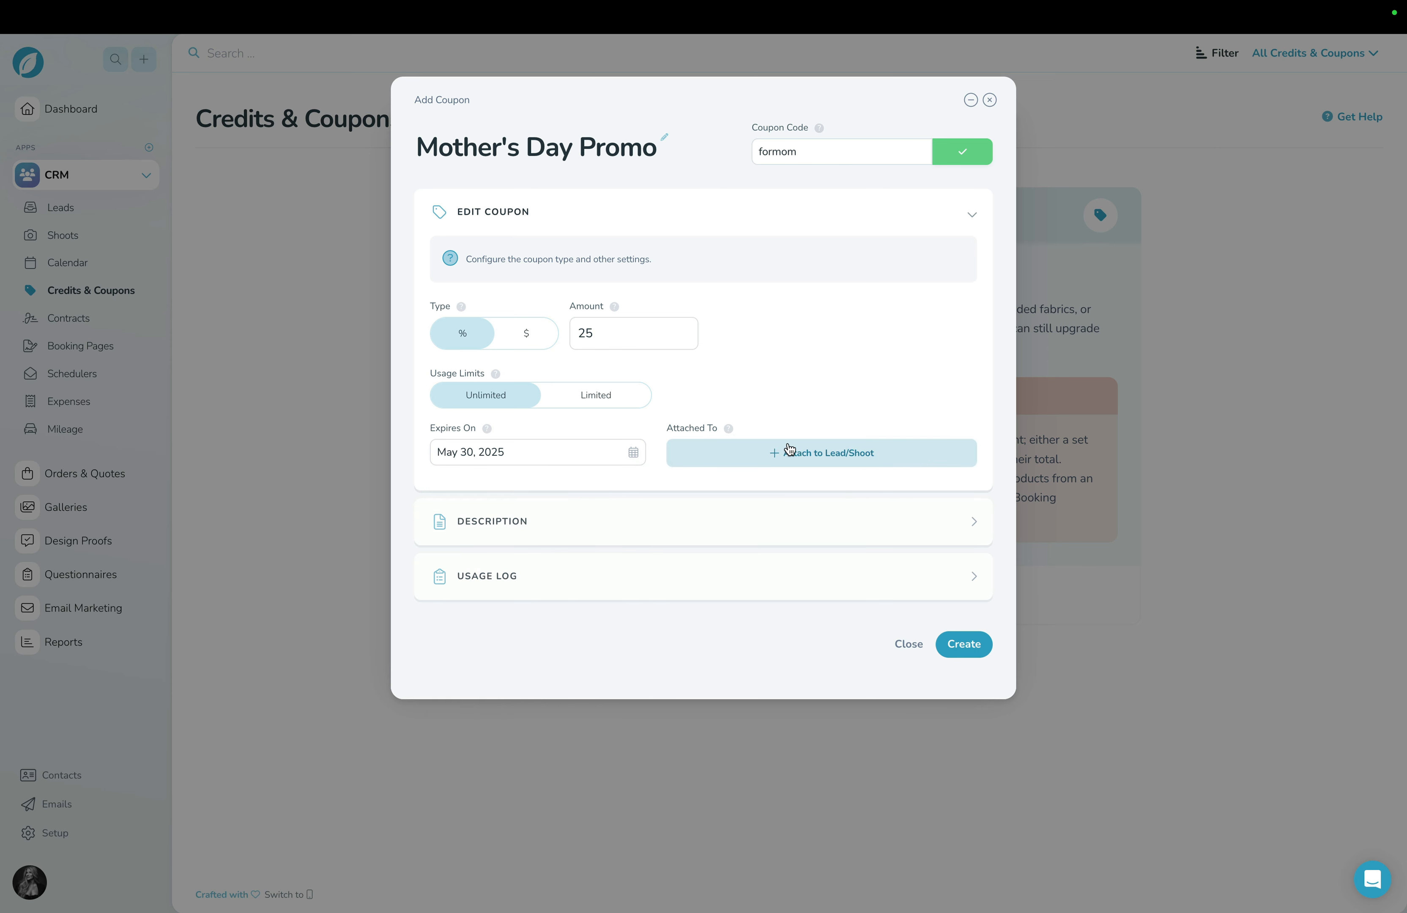
{"action": "left_click", "coordinate": [581, 531]}
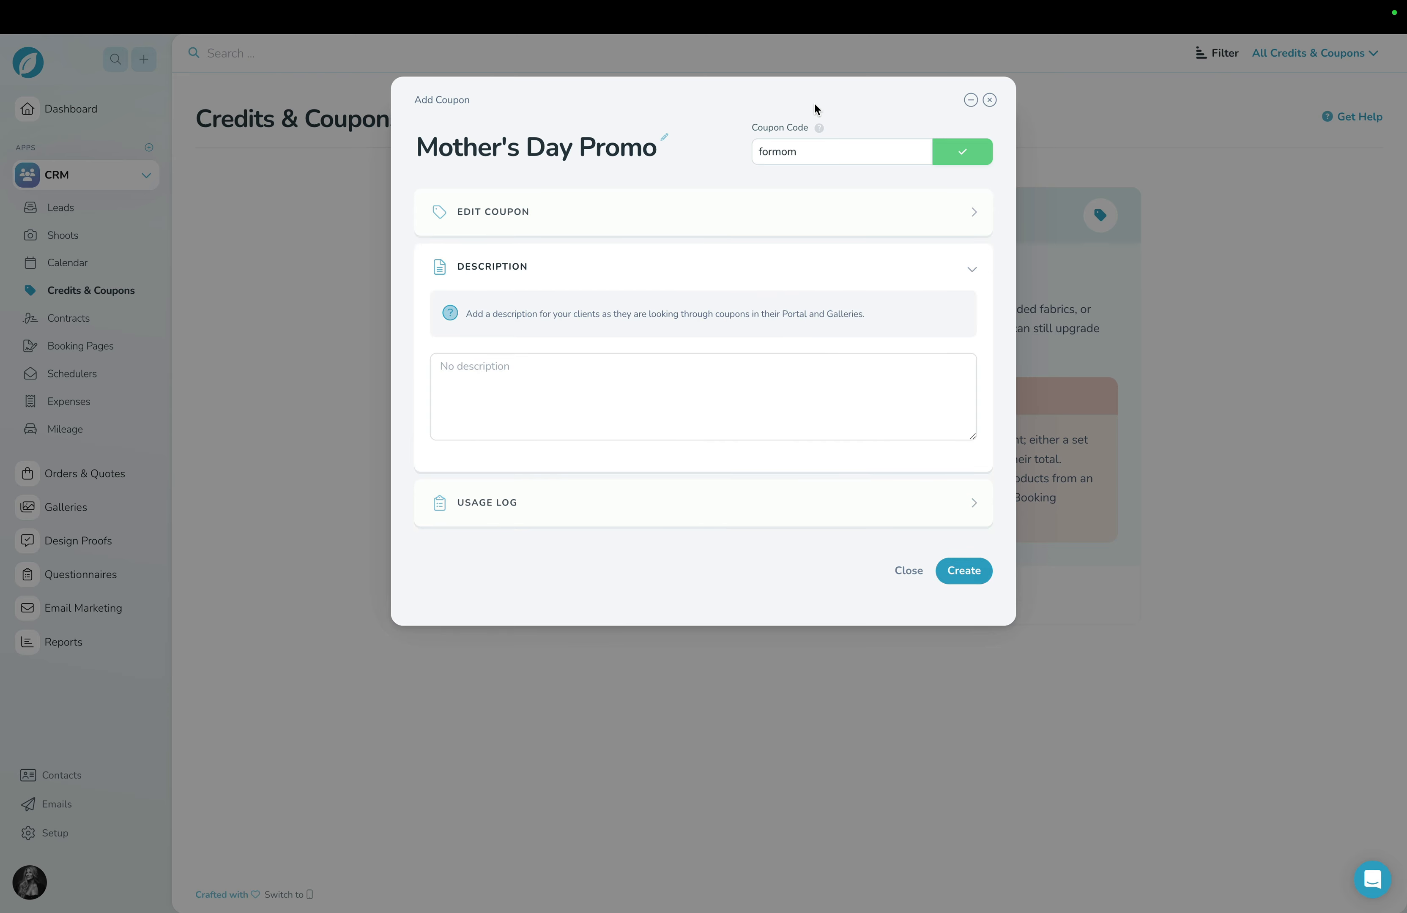
Create the Mother's Day Promo coupon and go to the Email Campaigns list in Email Marketing.
{"action": "double_click", "coordinate": [783, 150]}
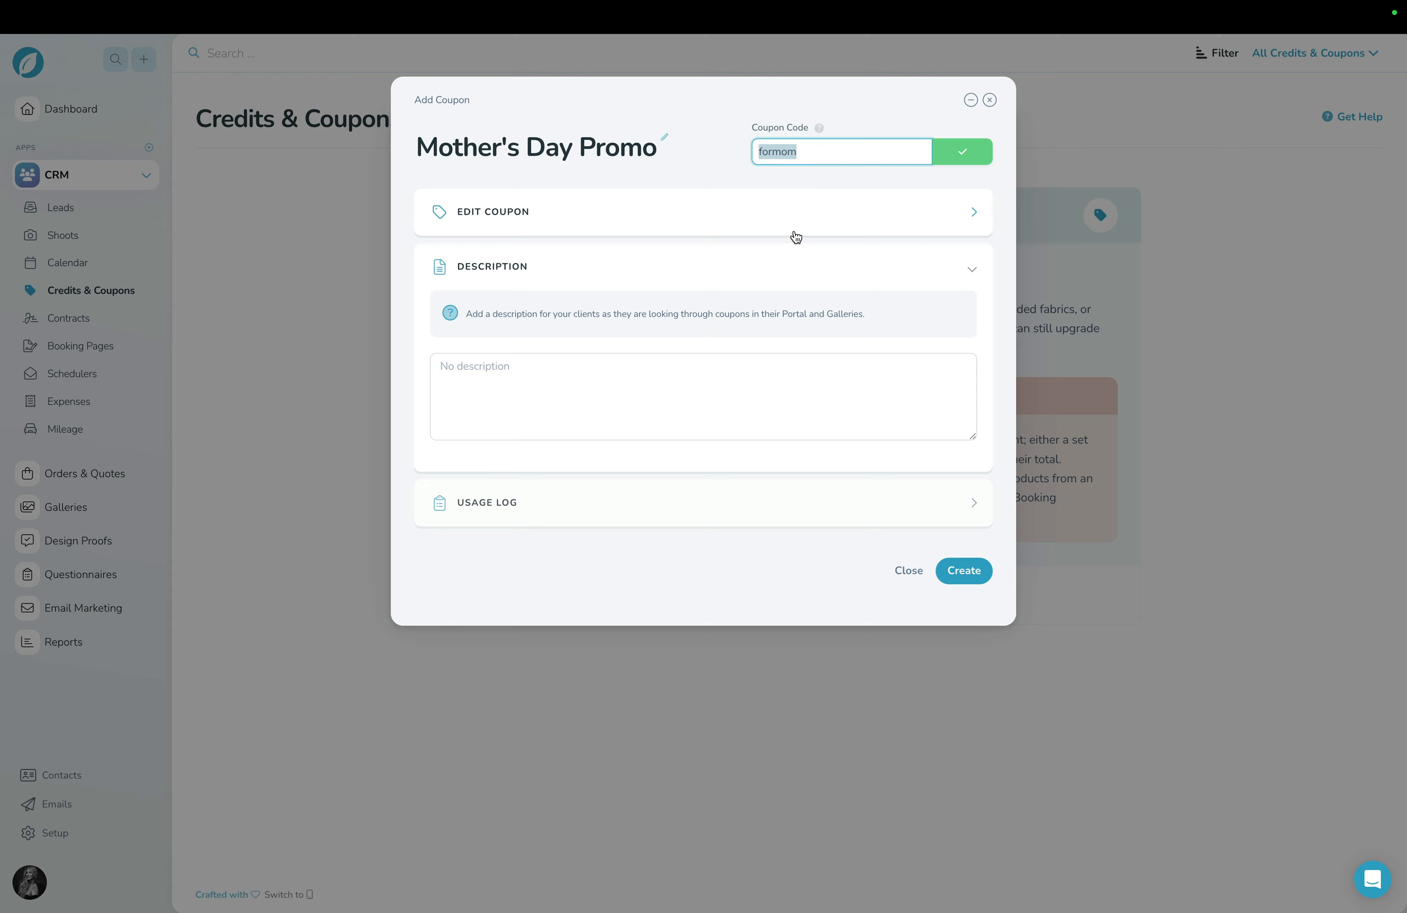
{"action": "left_click", "coordinate": [963, 571]}
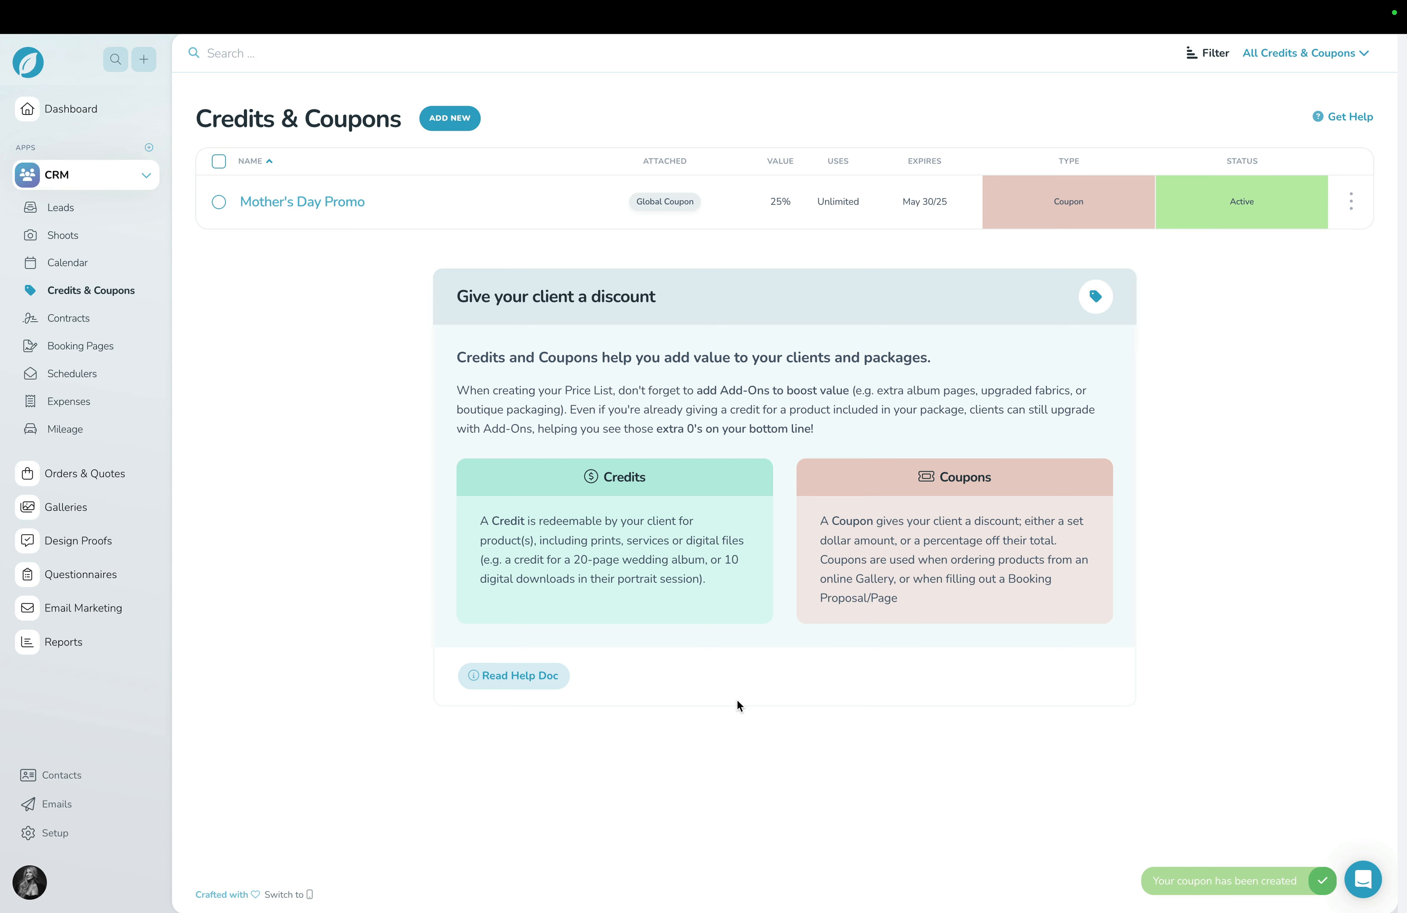
{"action": "left_click", "coordinate": [97, 608]}
{"action": "left_click", "coordinate": [79, 385]}
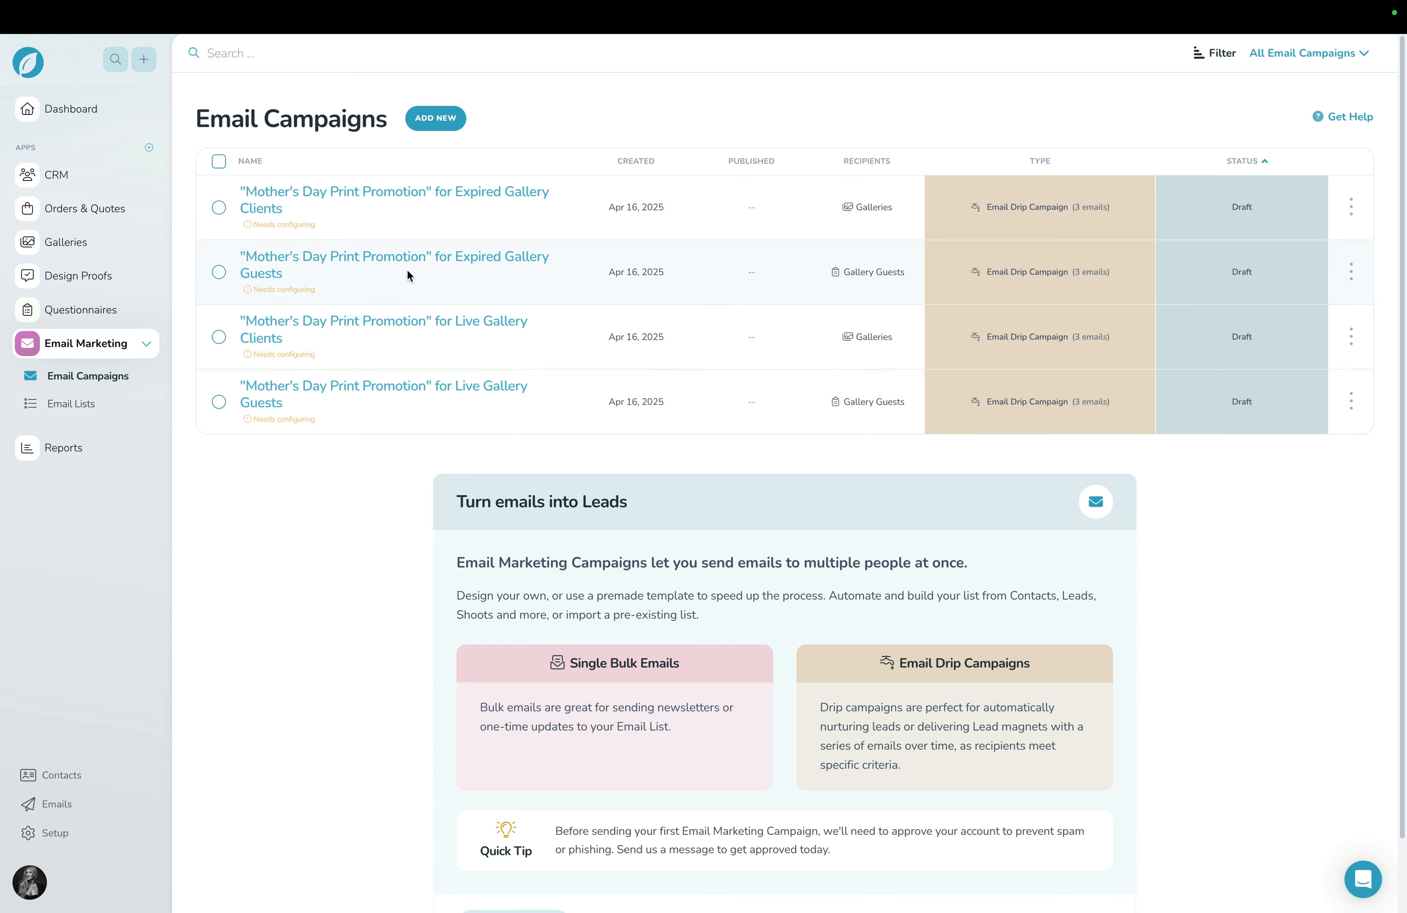
{"action": "left_click", "coordinate": [437, 262]}
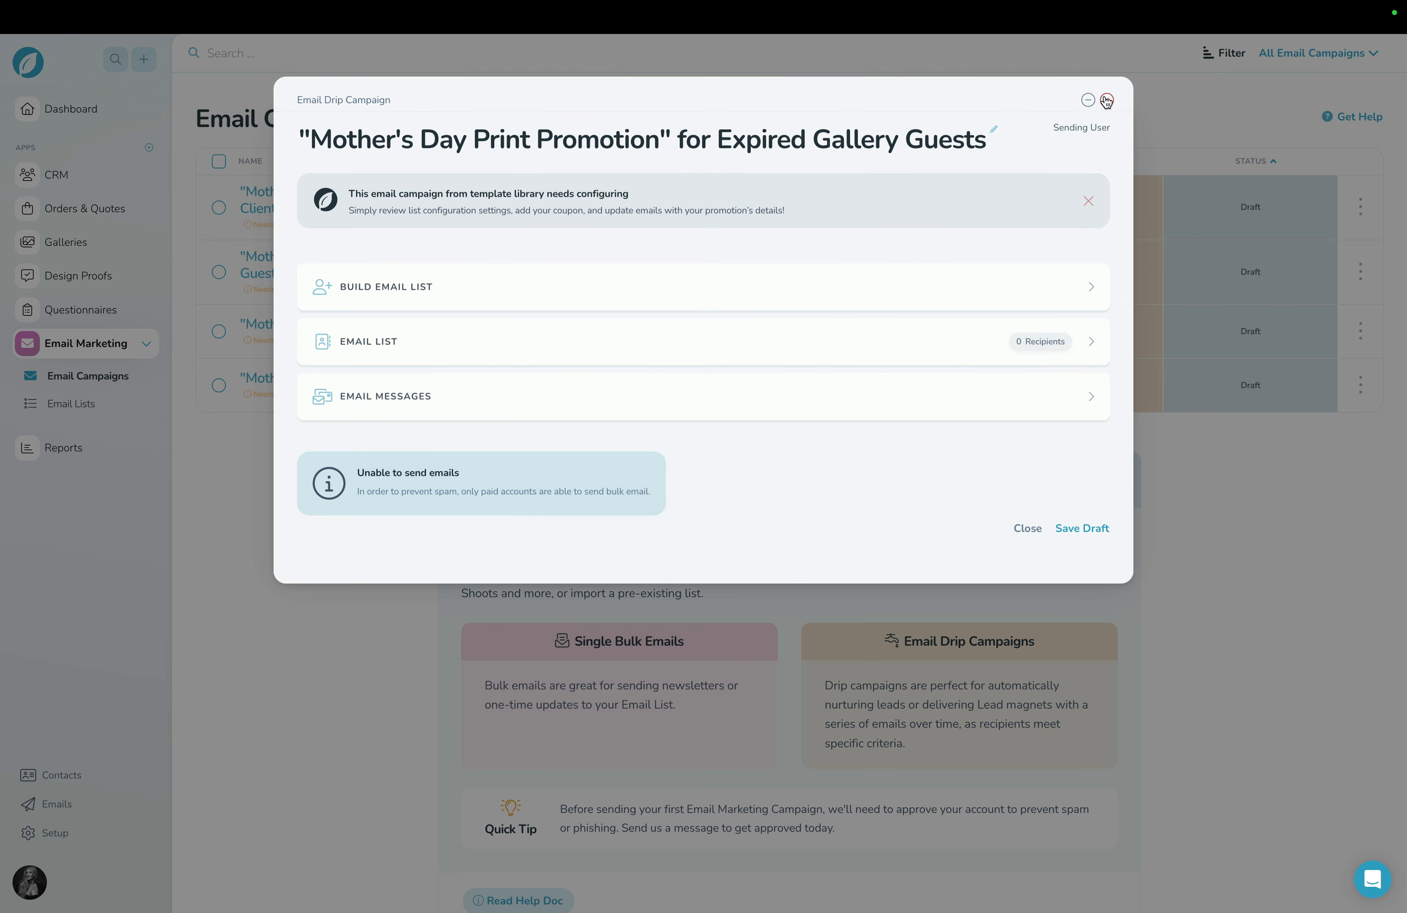
{"action": "left_click", "coordinate": [1106, 101]}
{"action": "left_click", "coordinate": [702, 564]}
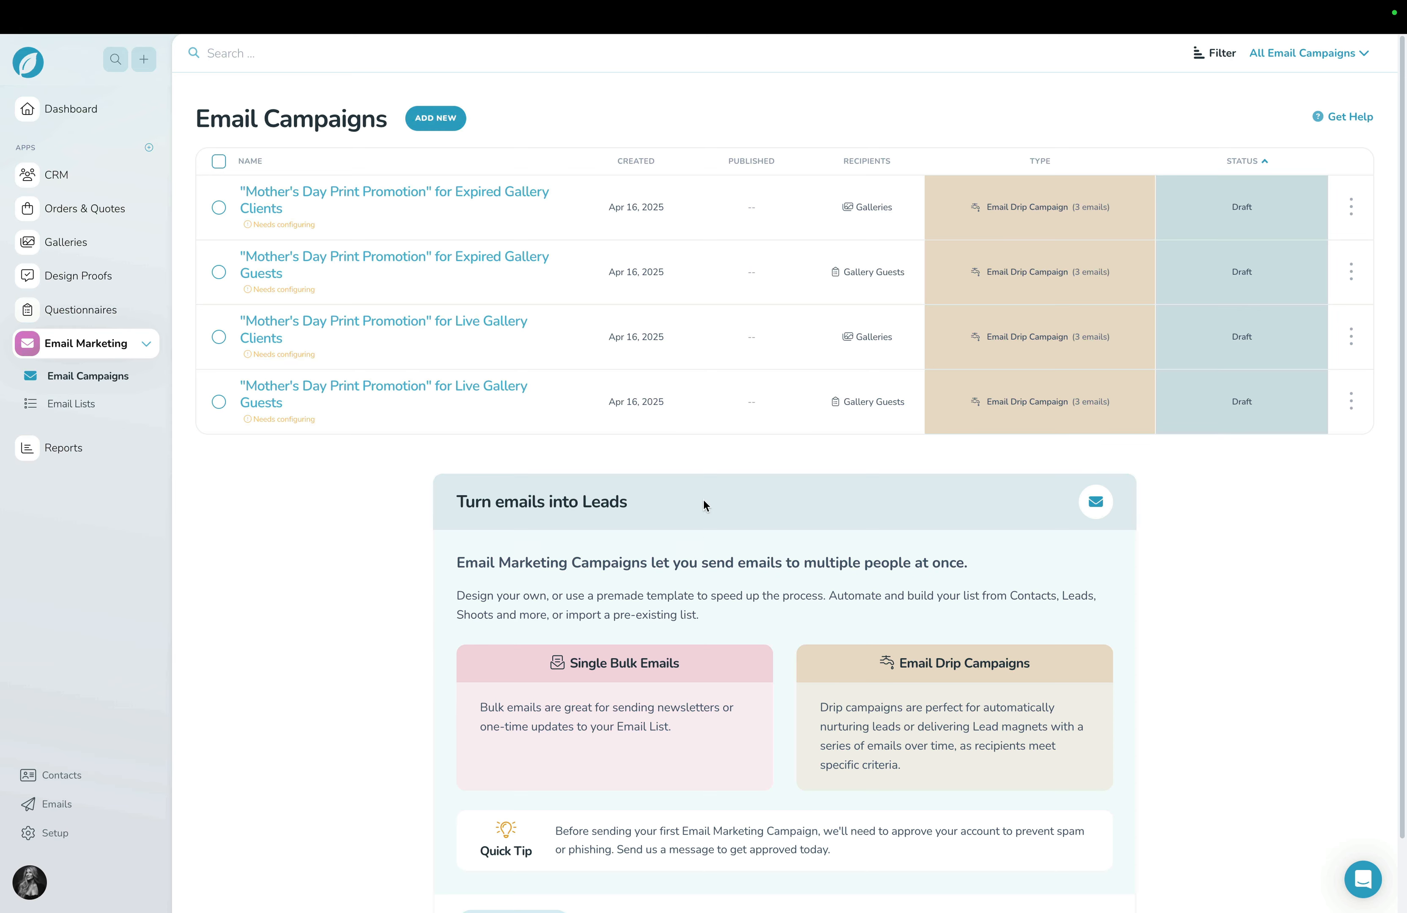
In the Expired Gallery Clients campaign's email list settings, override the gallery price lists with My Price List.
{"action": "left_click", "coordinate": [486, 196]}
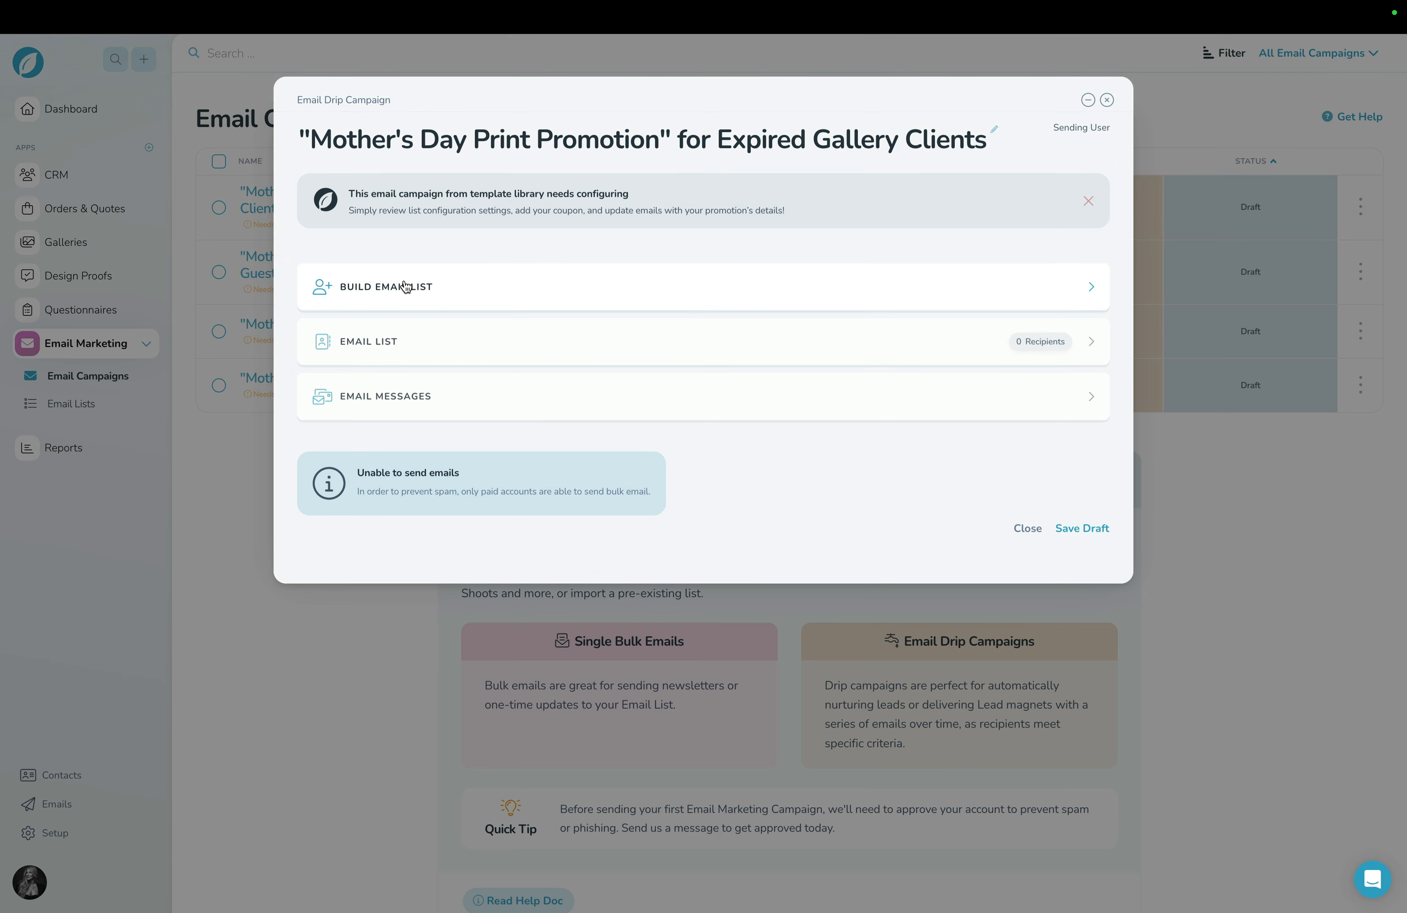
{"action": "left_click", "coordinate": [404, 286]}
{"action": "scroll", "coordinate": [525, 450], "scroll_direction": "down", "scroll_amount": 4}
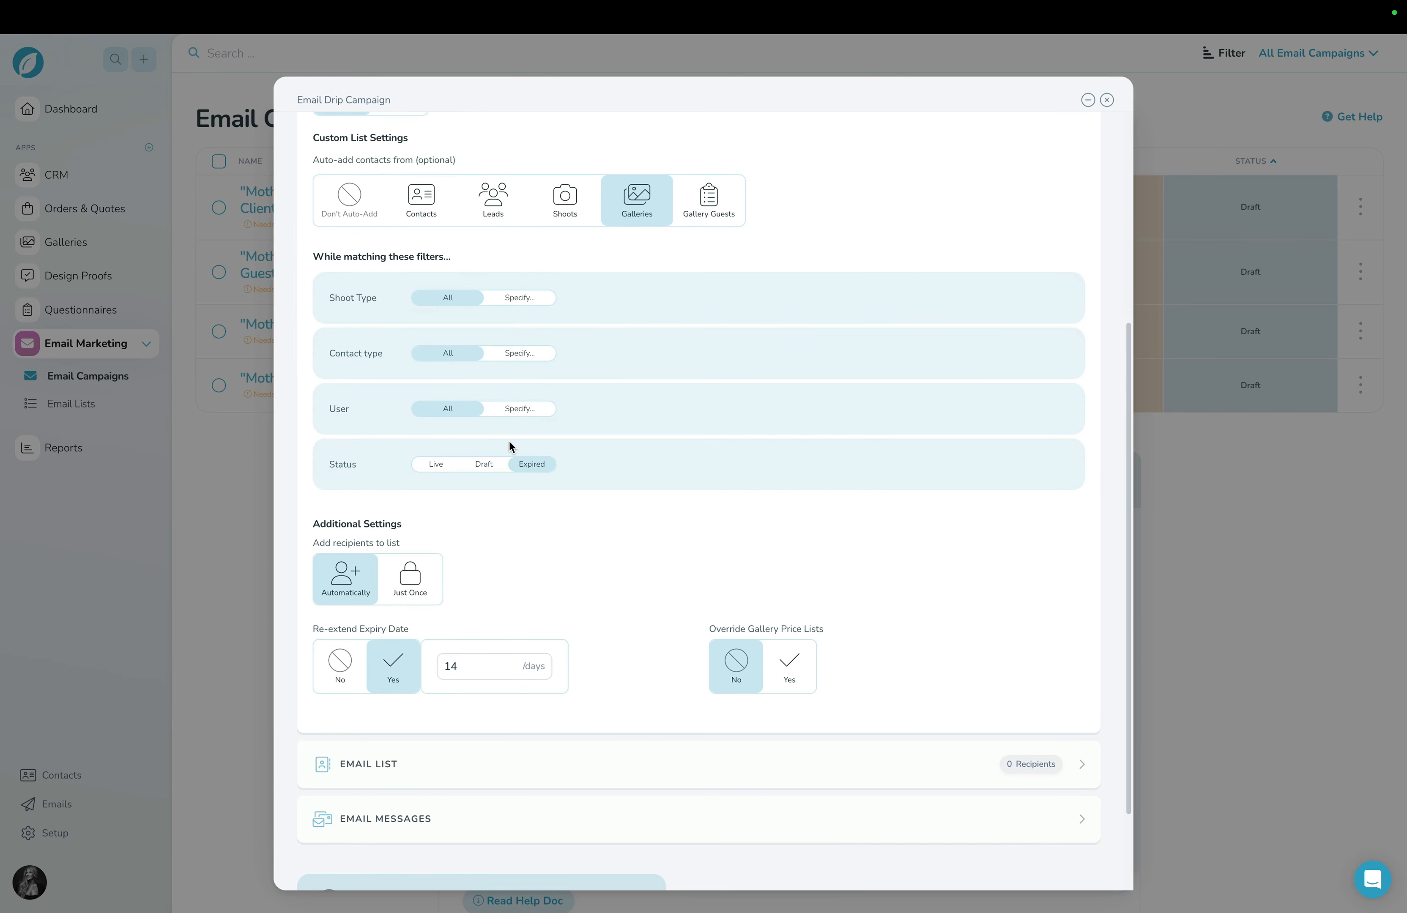
{"action": "scroll", "coordinate": [510, 442], "scroll_direction": "down", "scroll_amount": 1}
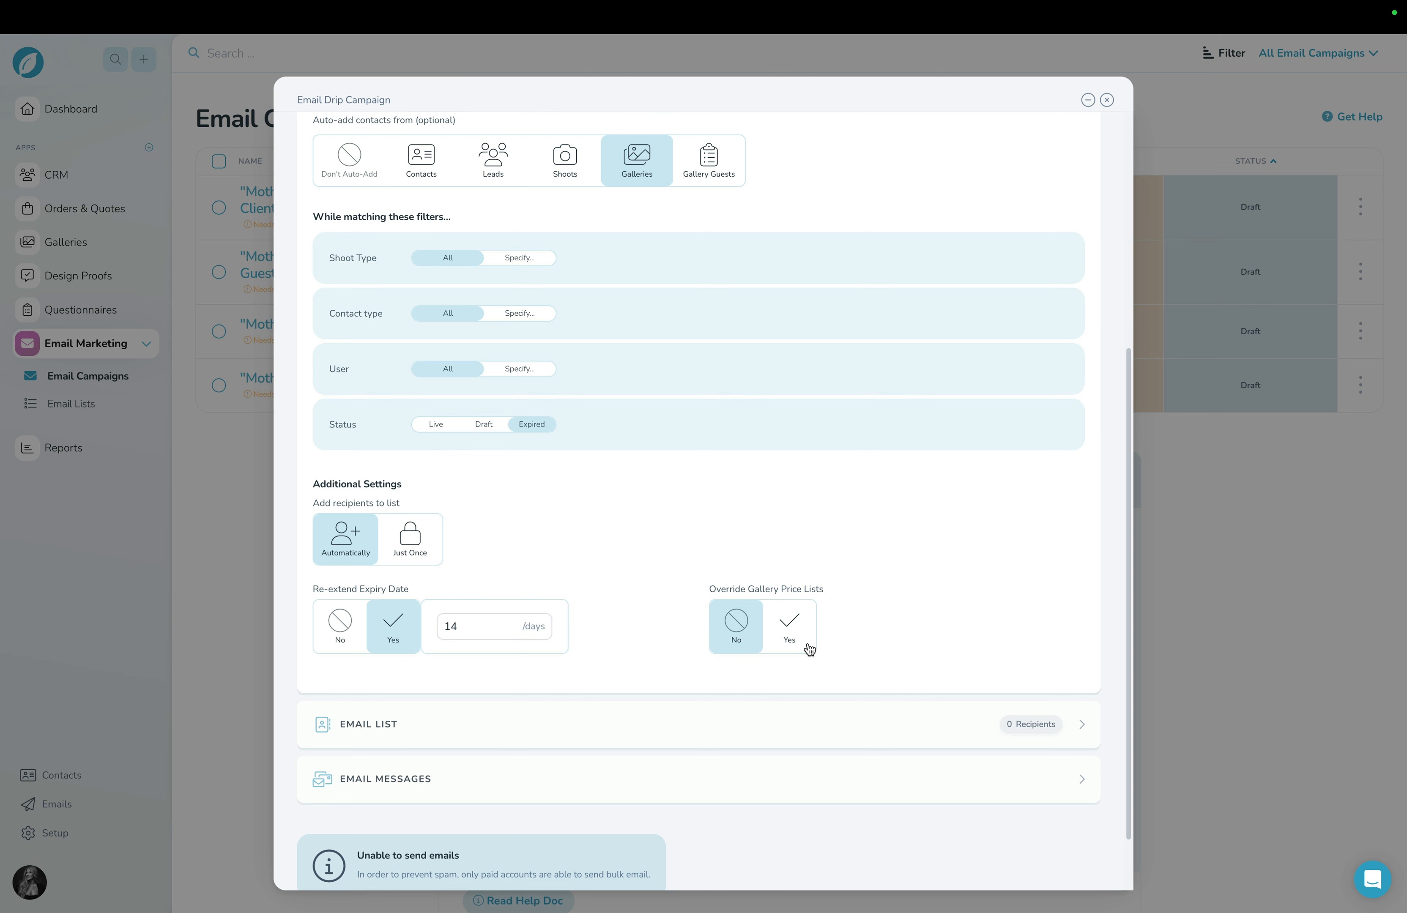
{"action": "left_click", "coordinate": [801, 636]}
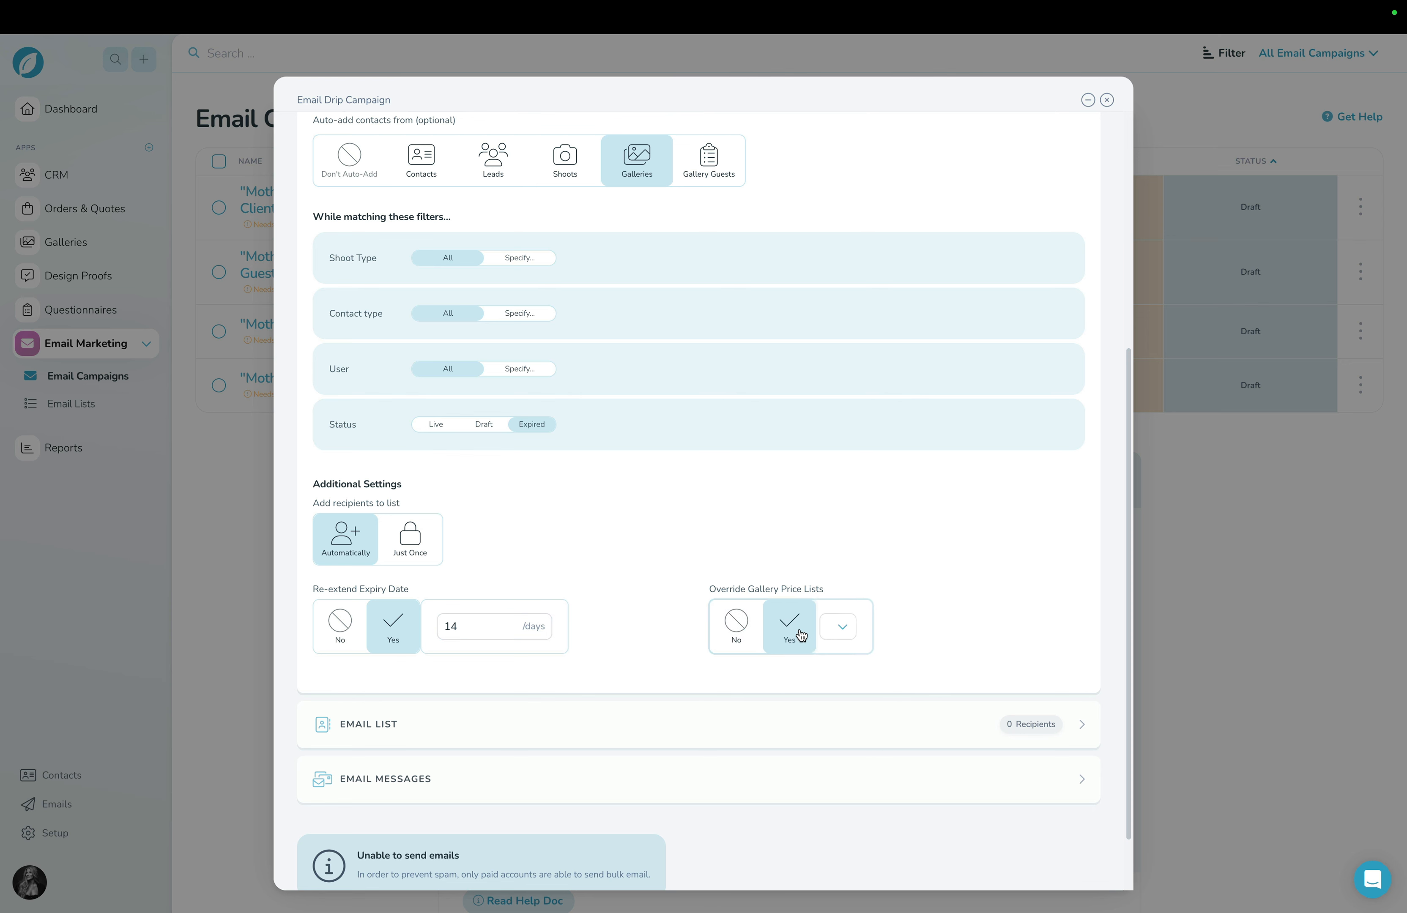
{"action": "left_click", "coordinate": [852, 627]}
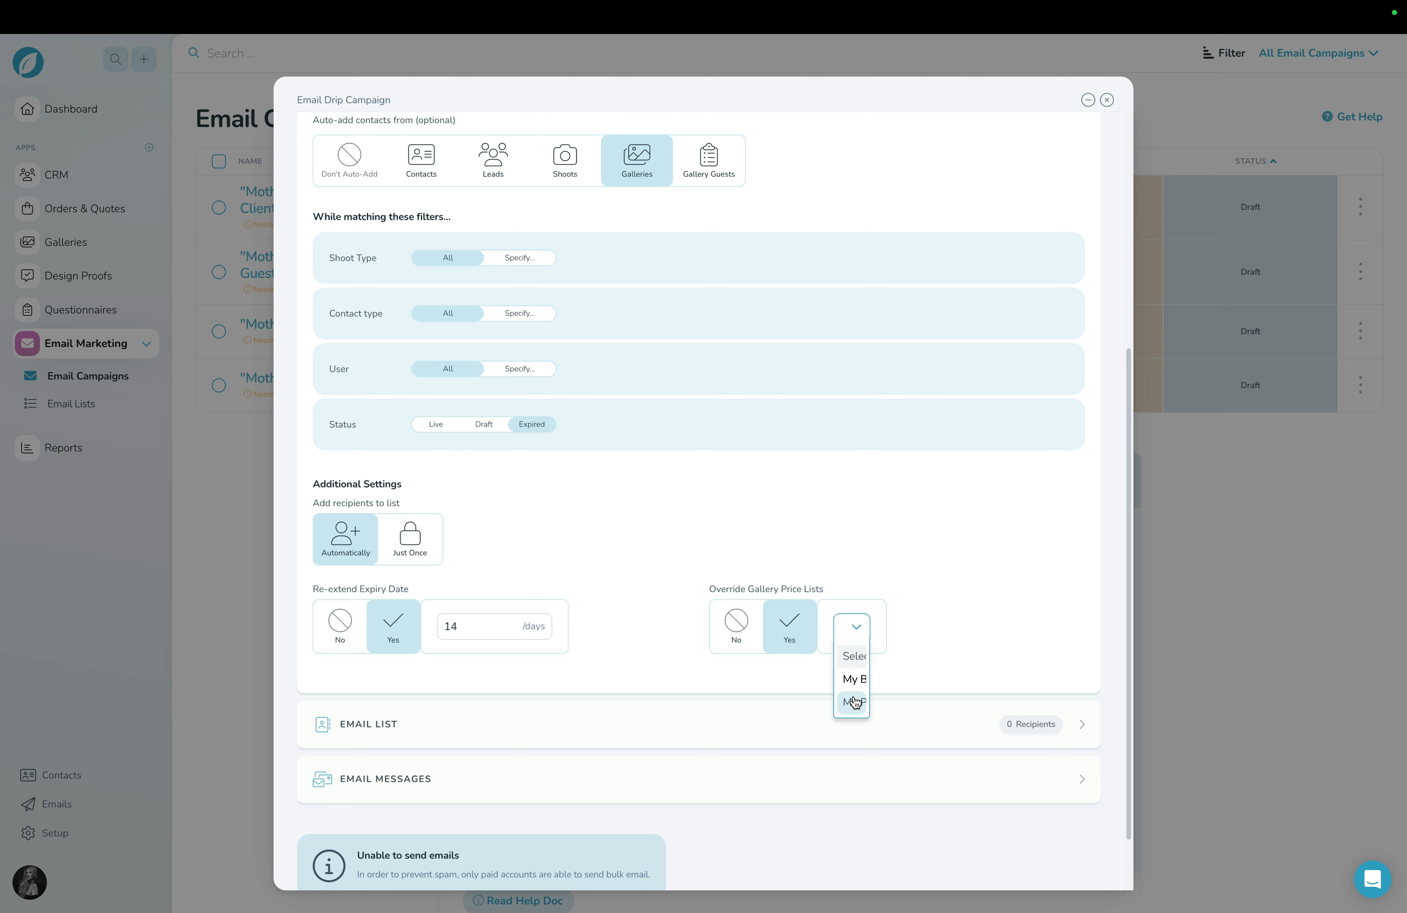
{"action": "left_click", "coordinate": [854, 701]}
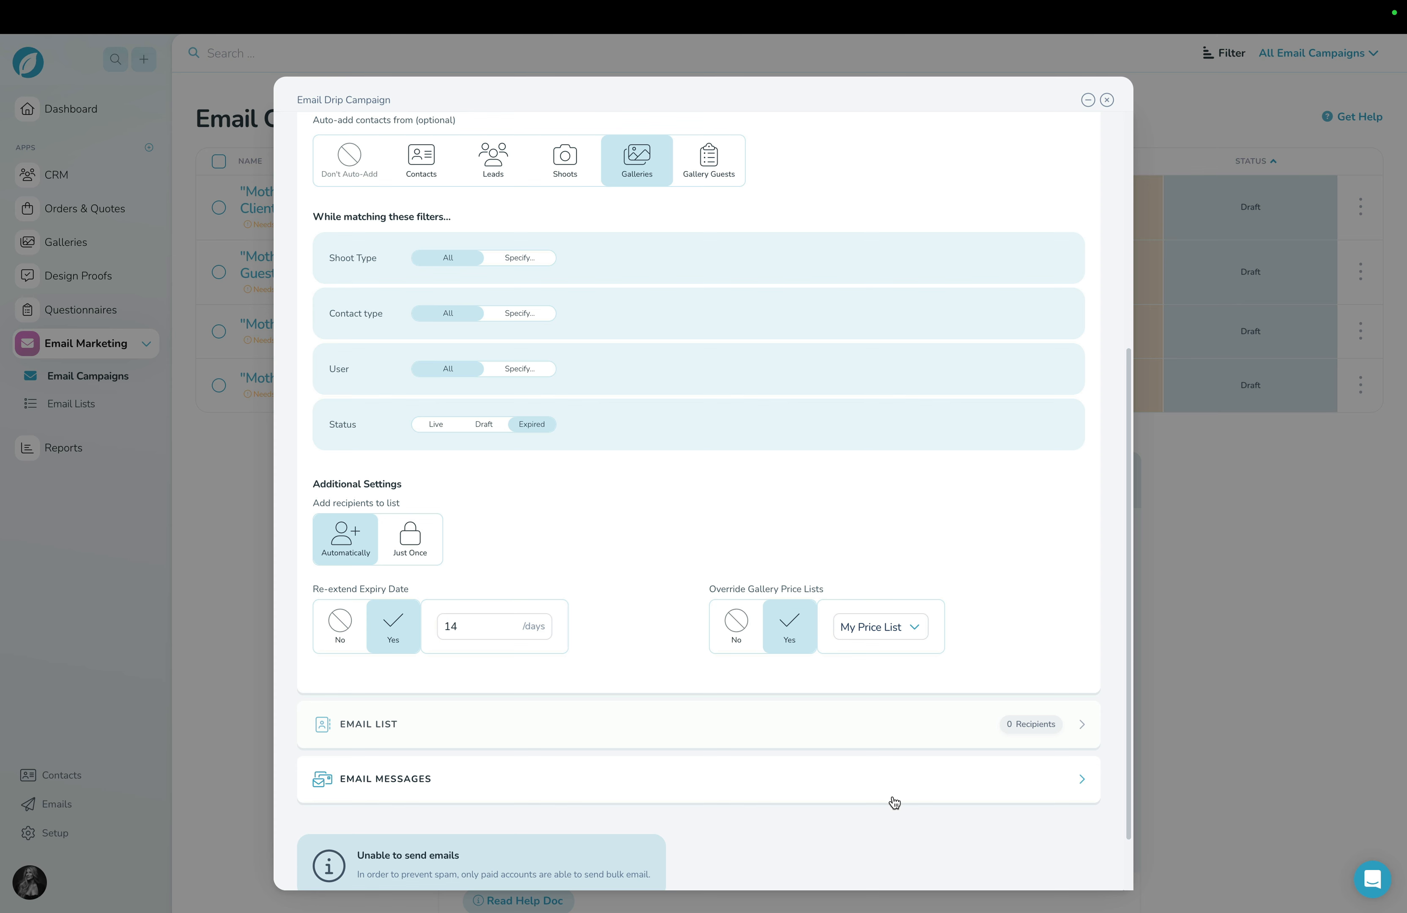
Open the design of the campaign's Mother's Day Print Promotion #1 email for editing and look through its sections.
{"action": "left_click", "coordinate": [831, 788]}
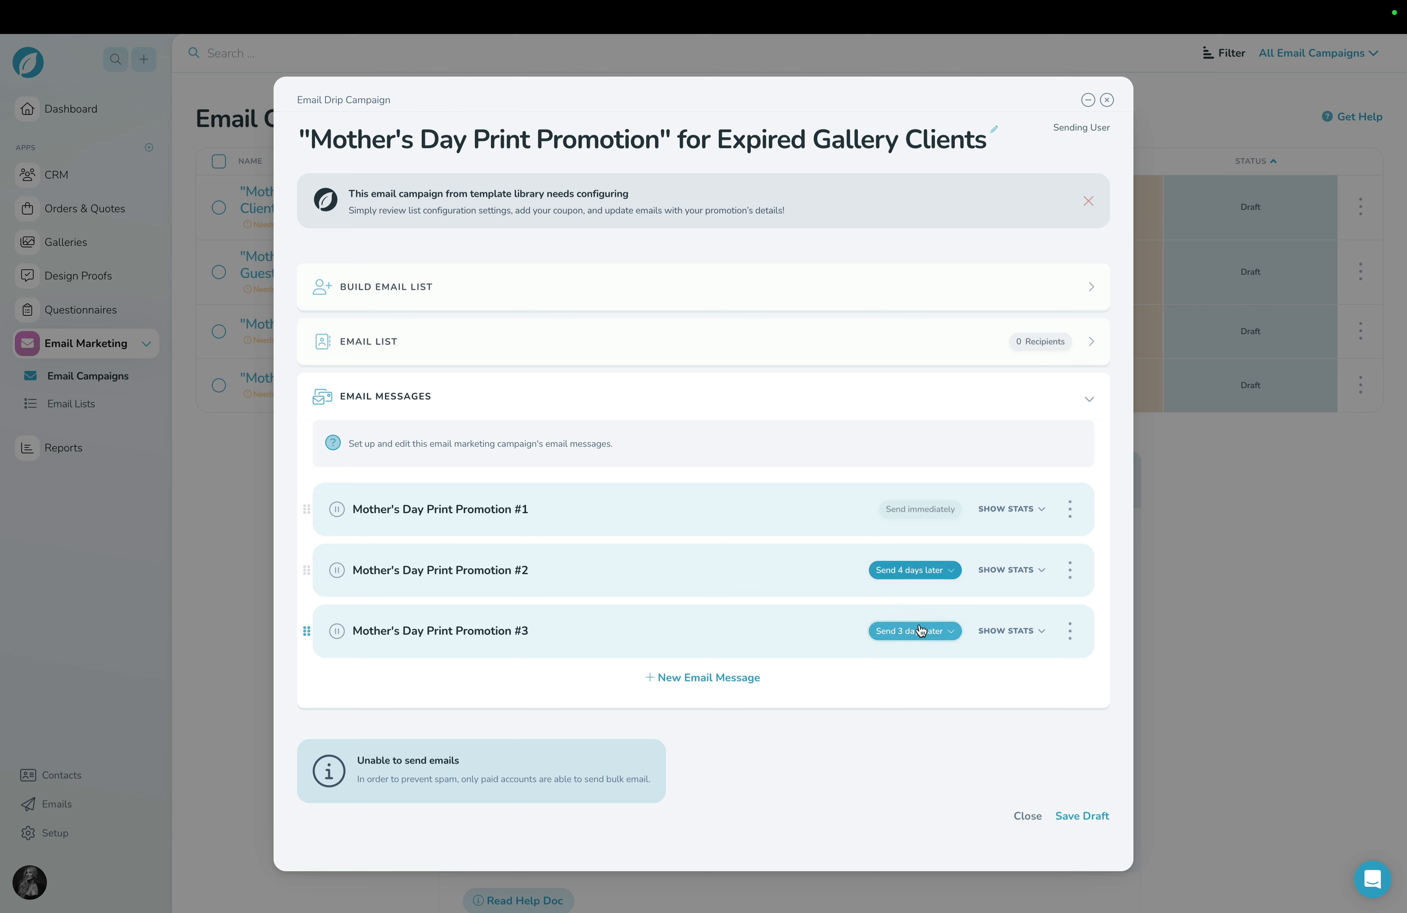
{"action": "left_click", "coordinate": [1069, 509]}
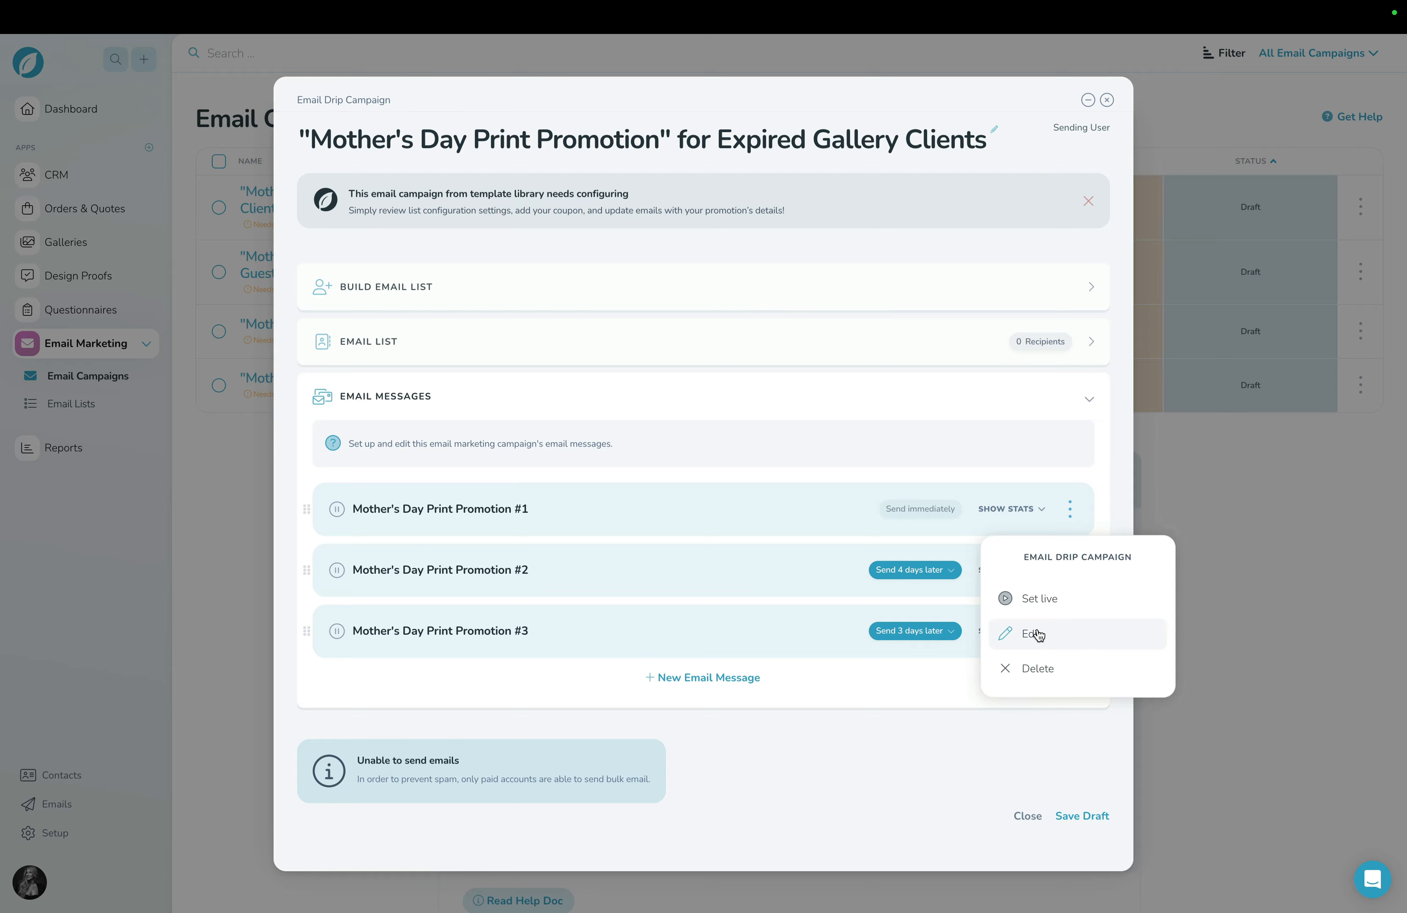
{"action": "left_click", "coordinate": [1032, 633]}
{"action": "left_click", "coordinate": [1083, 272]}
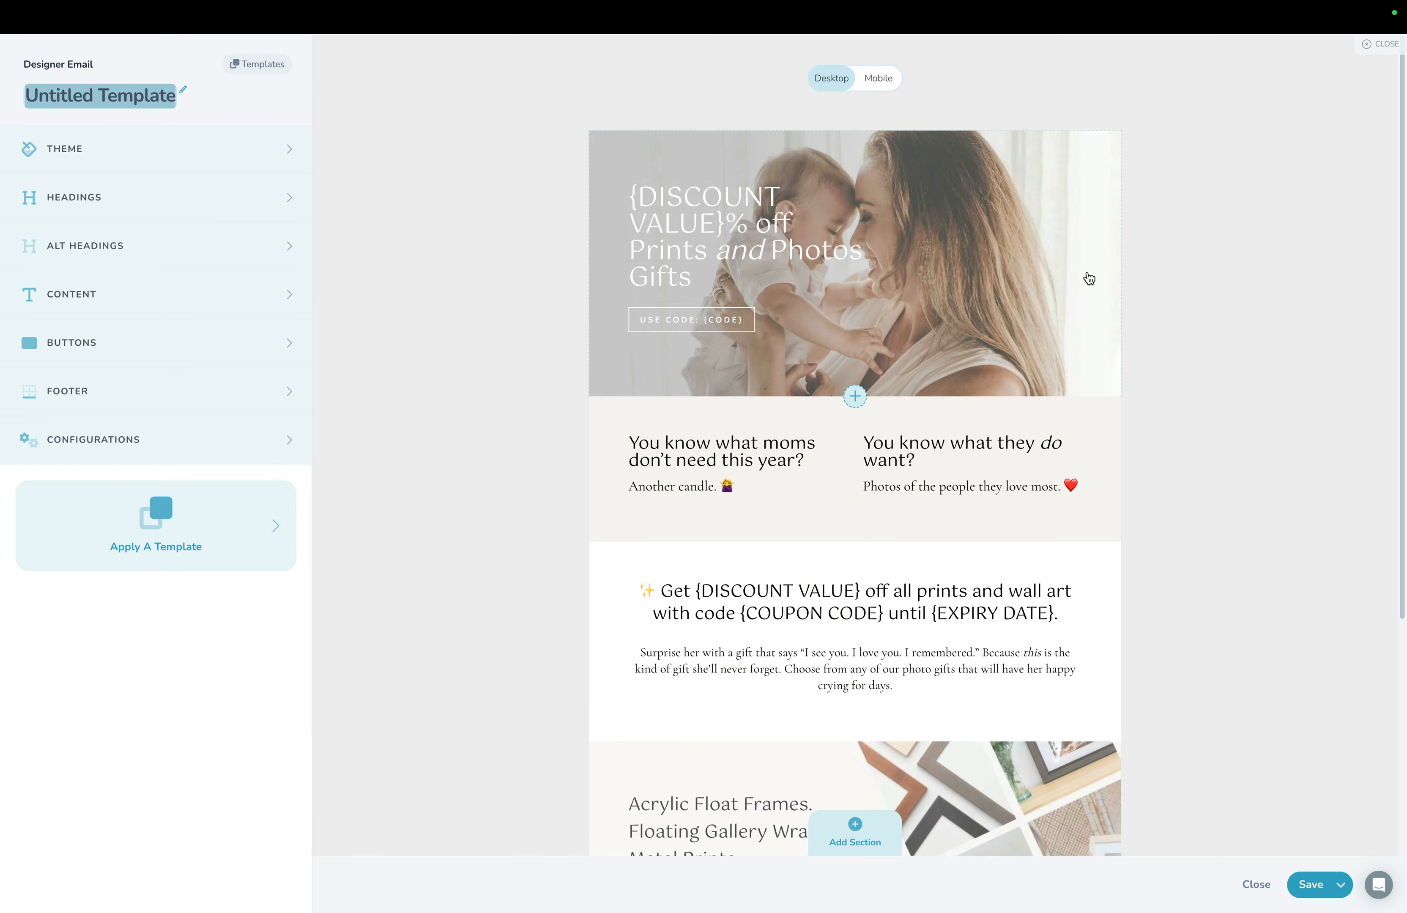
{"action": "scroll", "coordinate": [1089, 278], "scroll_direction": "down", "scroll_amount": 5}
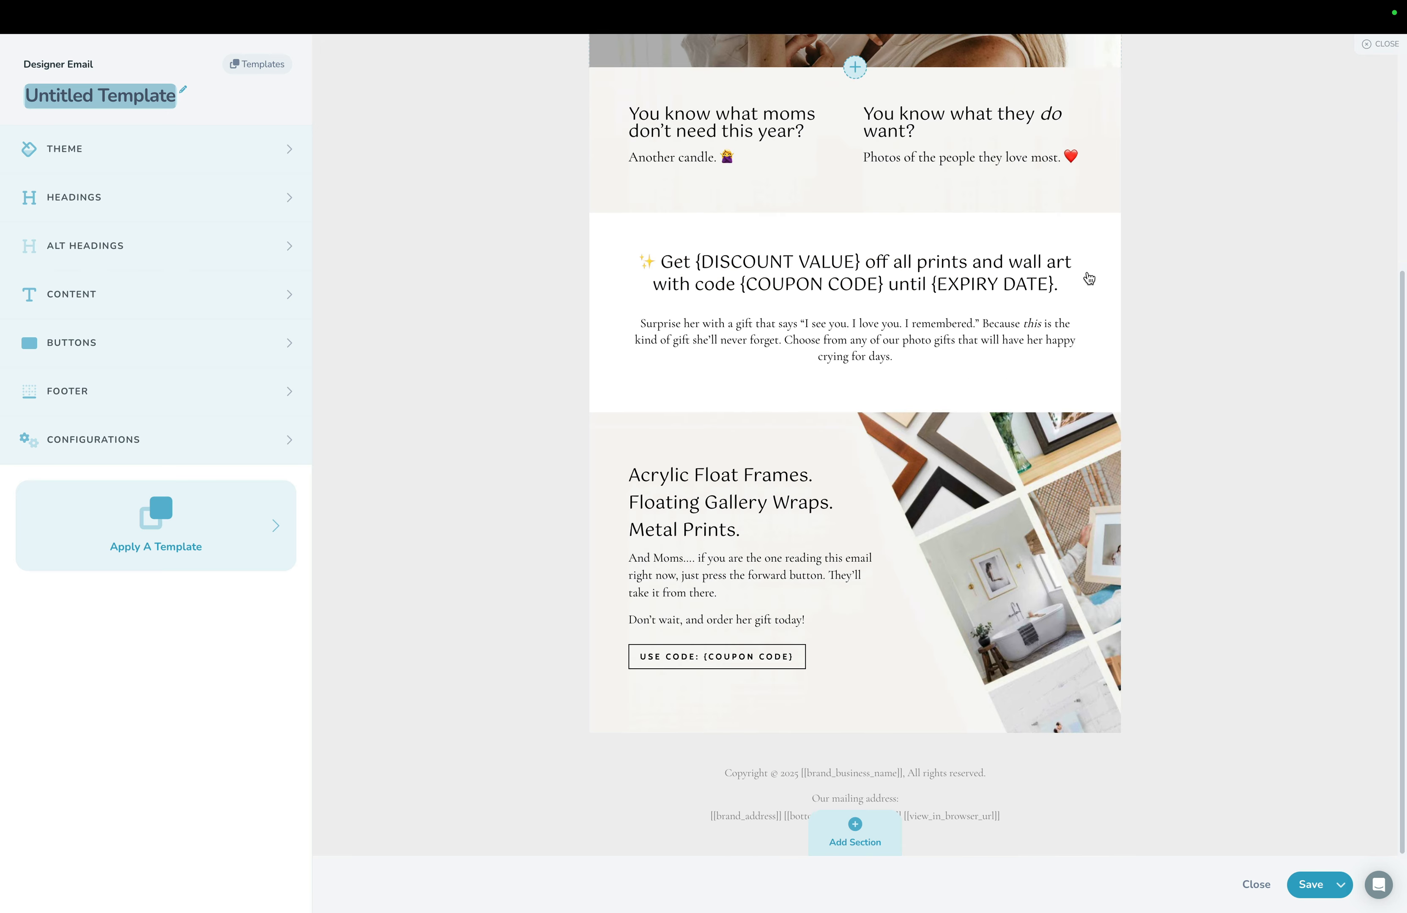
{"action": "scroll", "coordinate": [1088, 278], "scroll_direction": "up", "scroll_amount": 5}
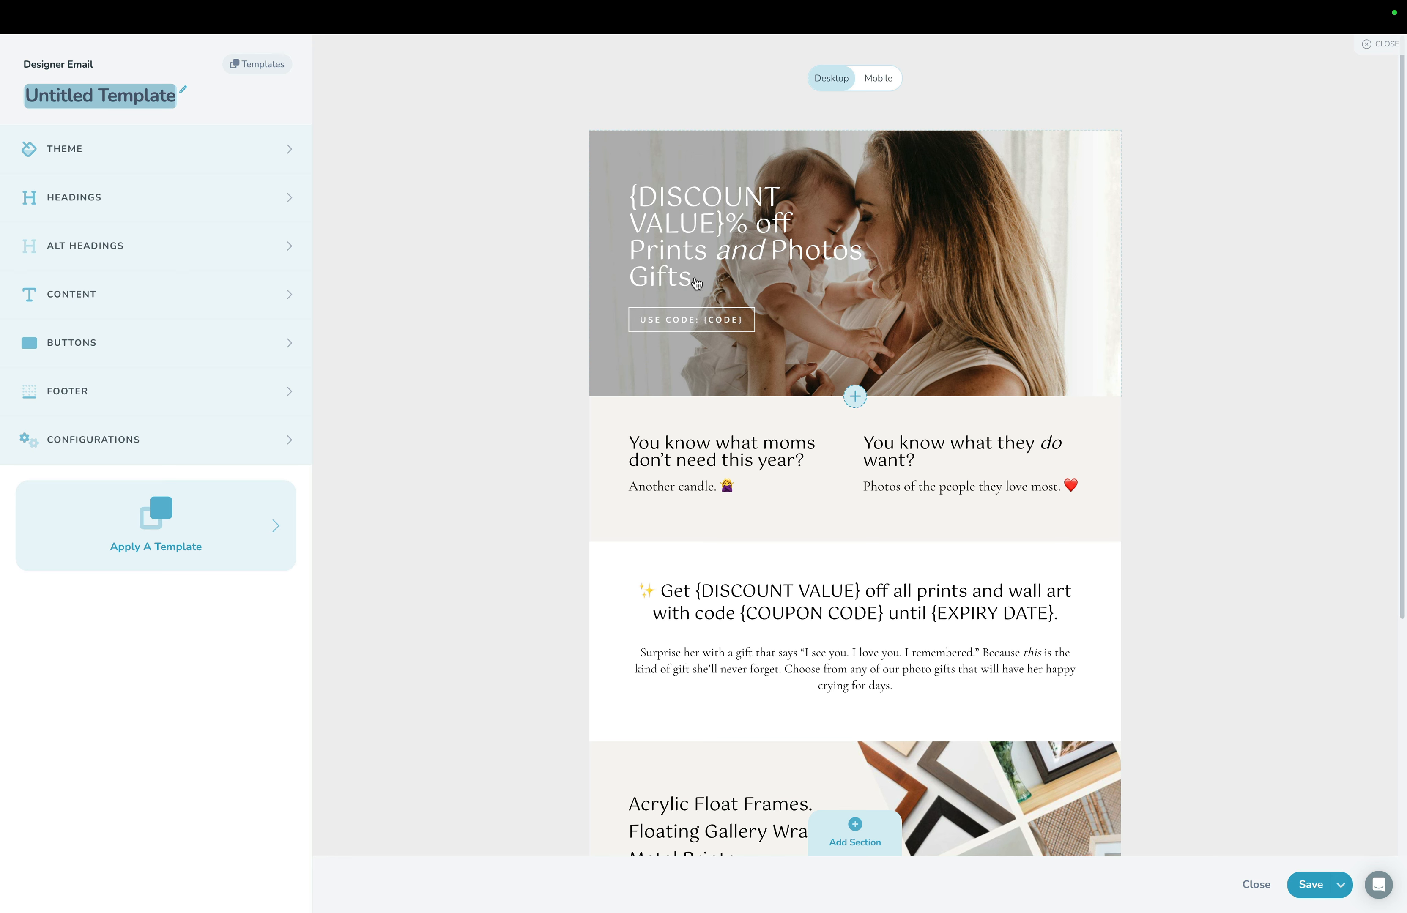
Replace the discount value placeholder in the opening hero section's heading with 25.
{"action": "left_click", "coordinate": [685, 259]}
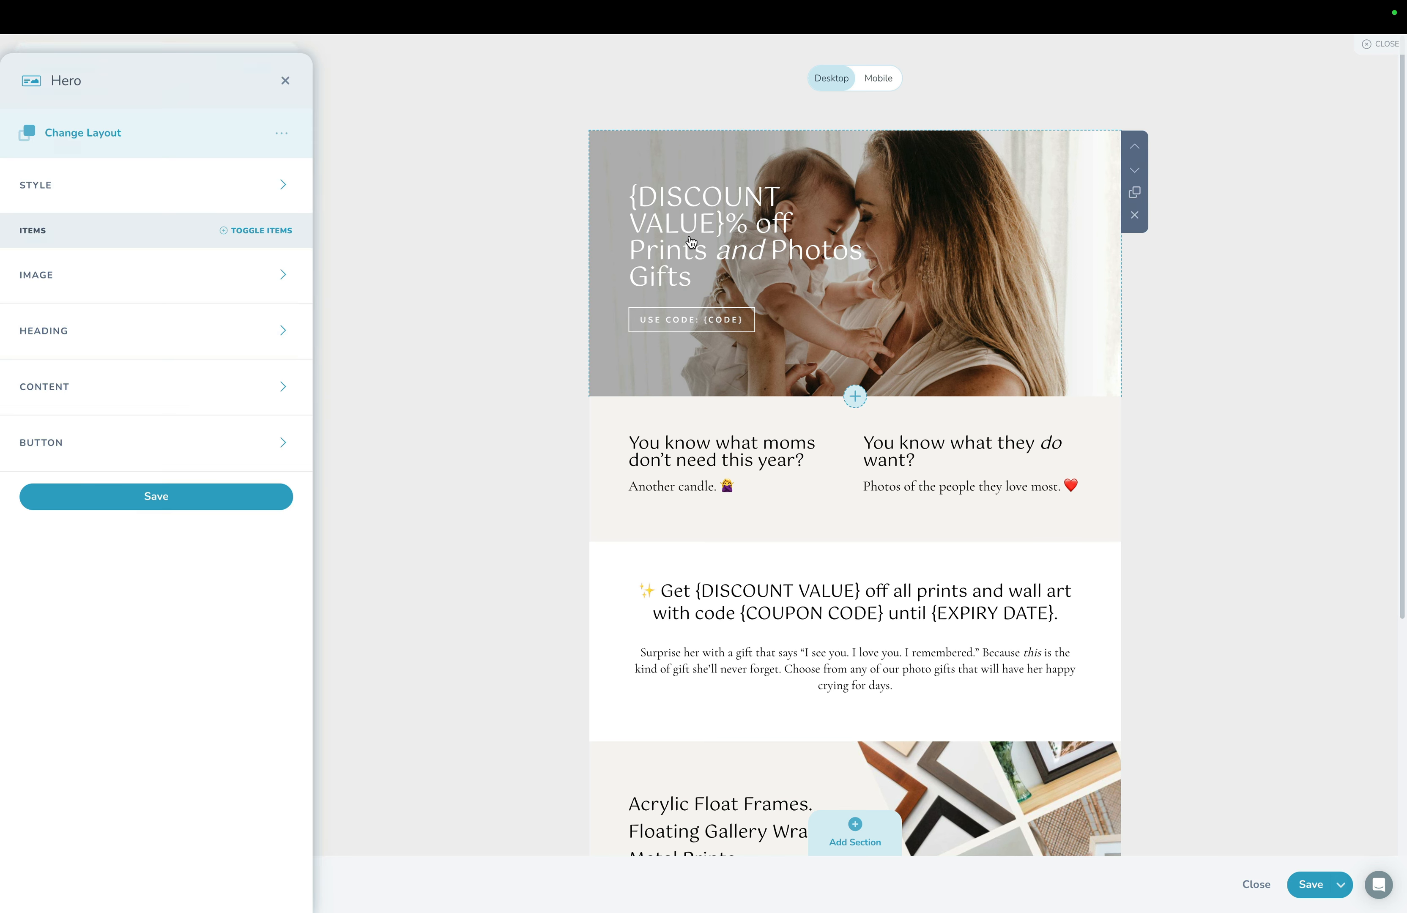
{"action": "left_click", "coordinate": [56, 337]}
{"action": "double_click", "coordinate": [55, 436]}
{"action": "left_click_drag", "start_coordinate": [70, 436], "coordinate": [109, 484]}
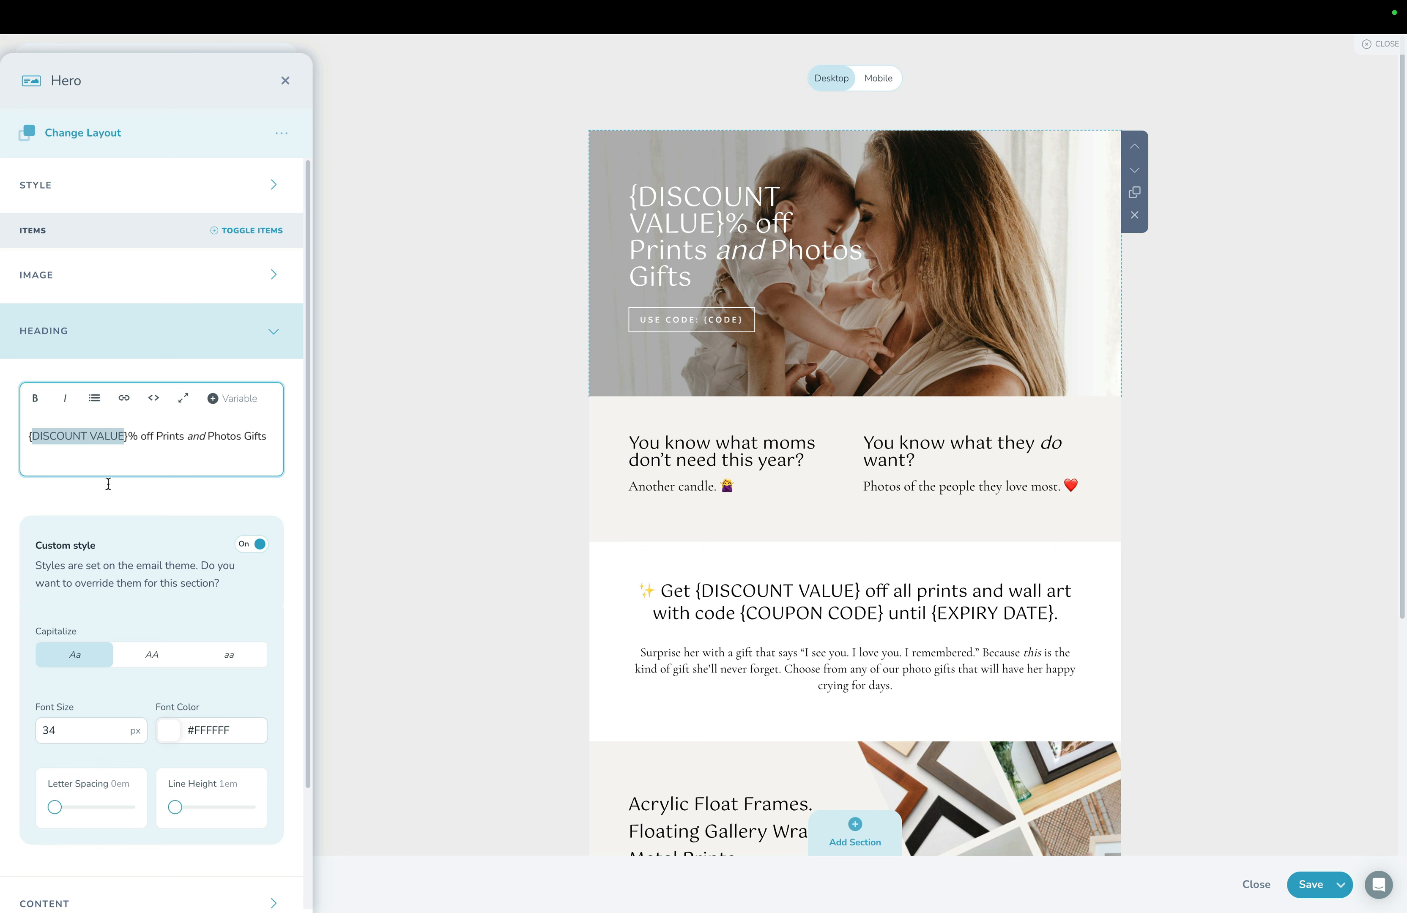
{"action": "left_click", "coordinate": [136, 438]}
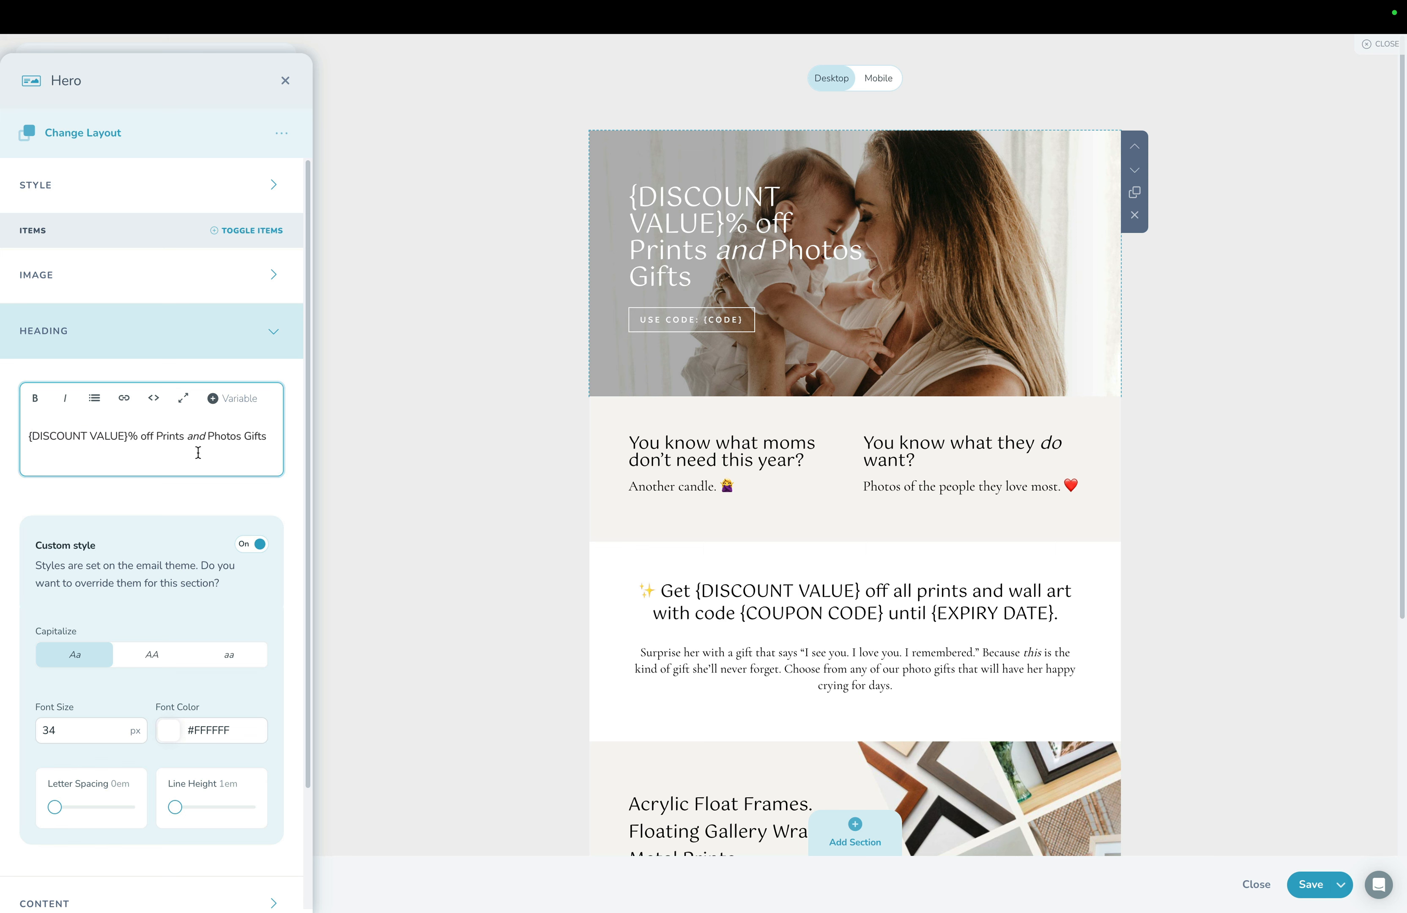
{"action": "key", "text": "shift+Home"}
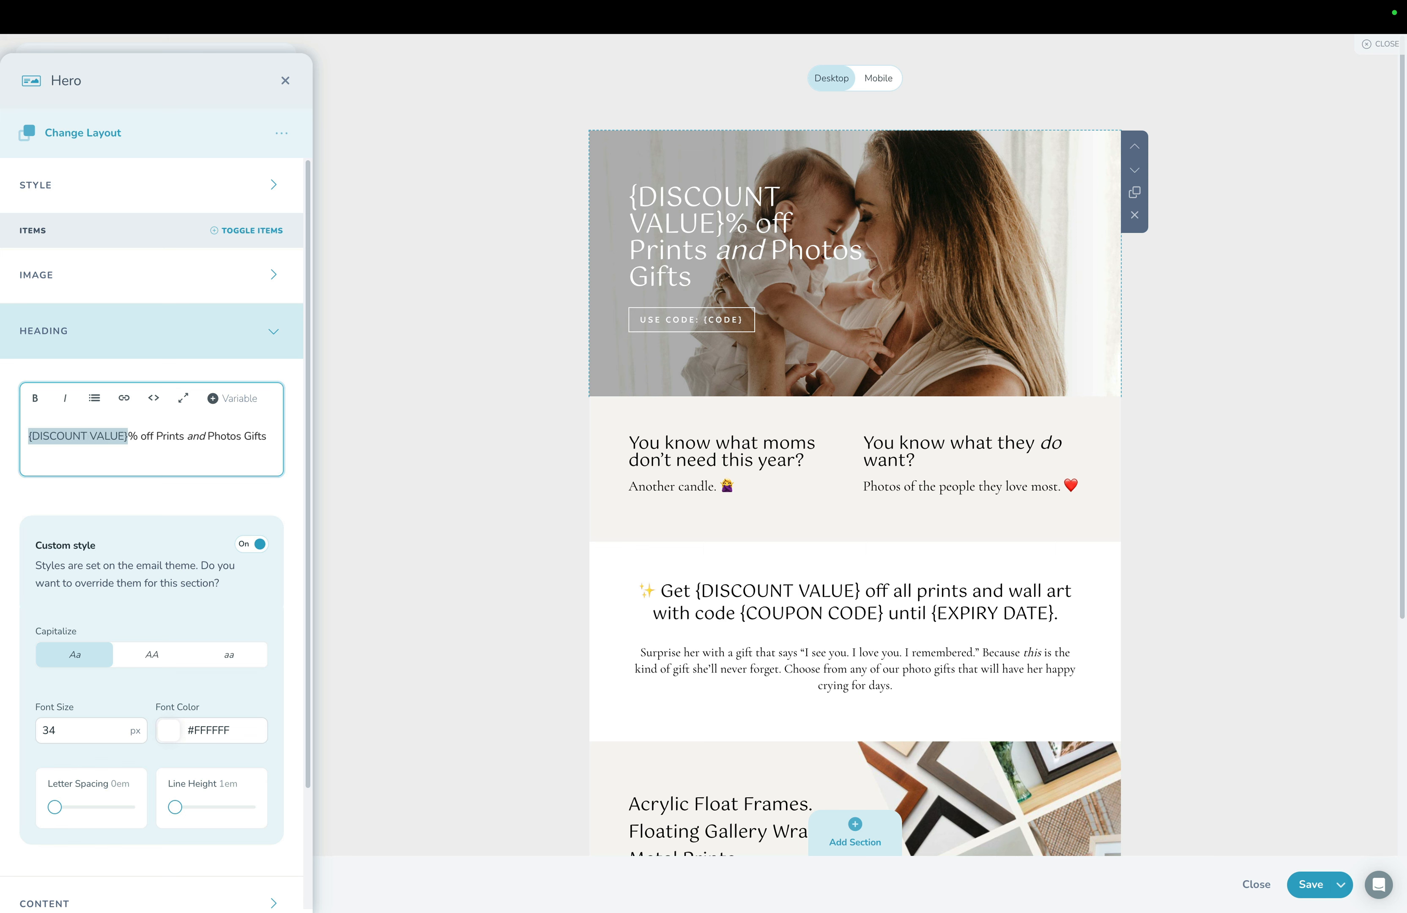
{"action": "type", "text": "25"}
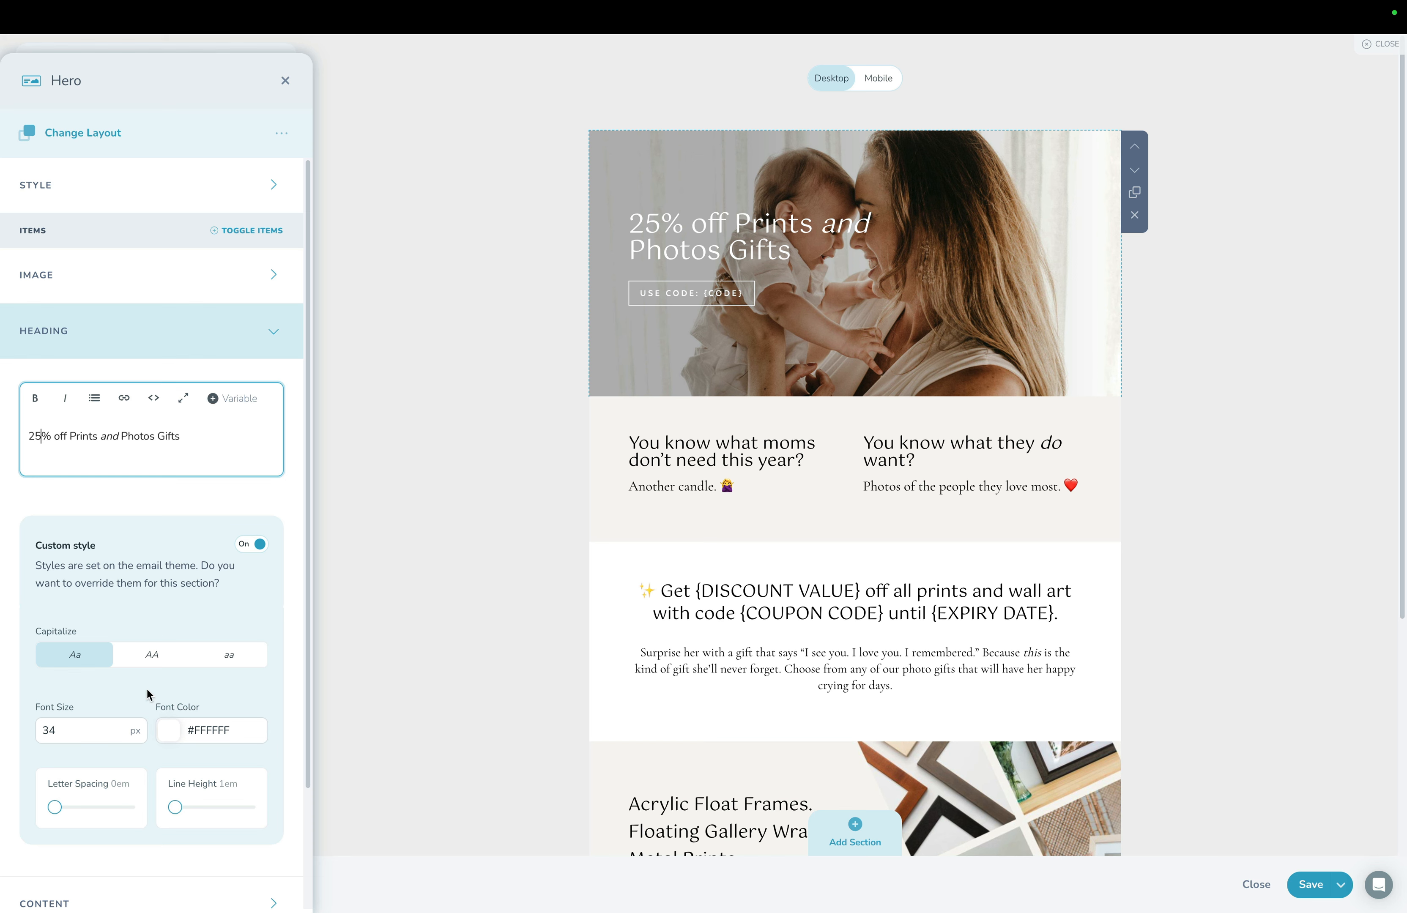
Change the opening hero button's text to "USE CODE: formom" and save the section.
{"action": "scroll", "coordinate": [148, 694], "scroll_direction": "down", "scroll_amount": 3}
{"action": "left_click", "coordinate": [190, 807]}
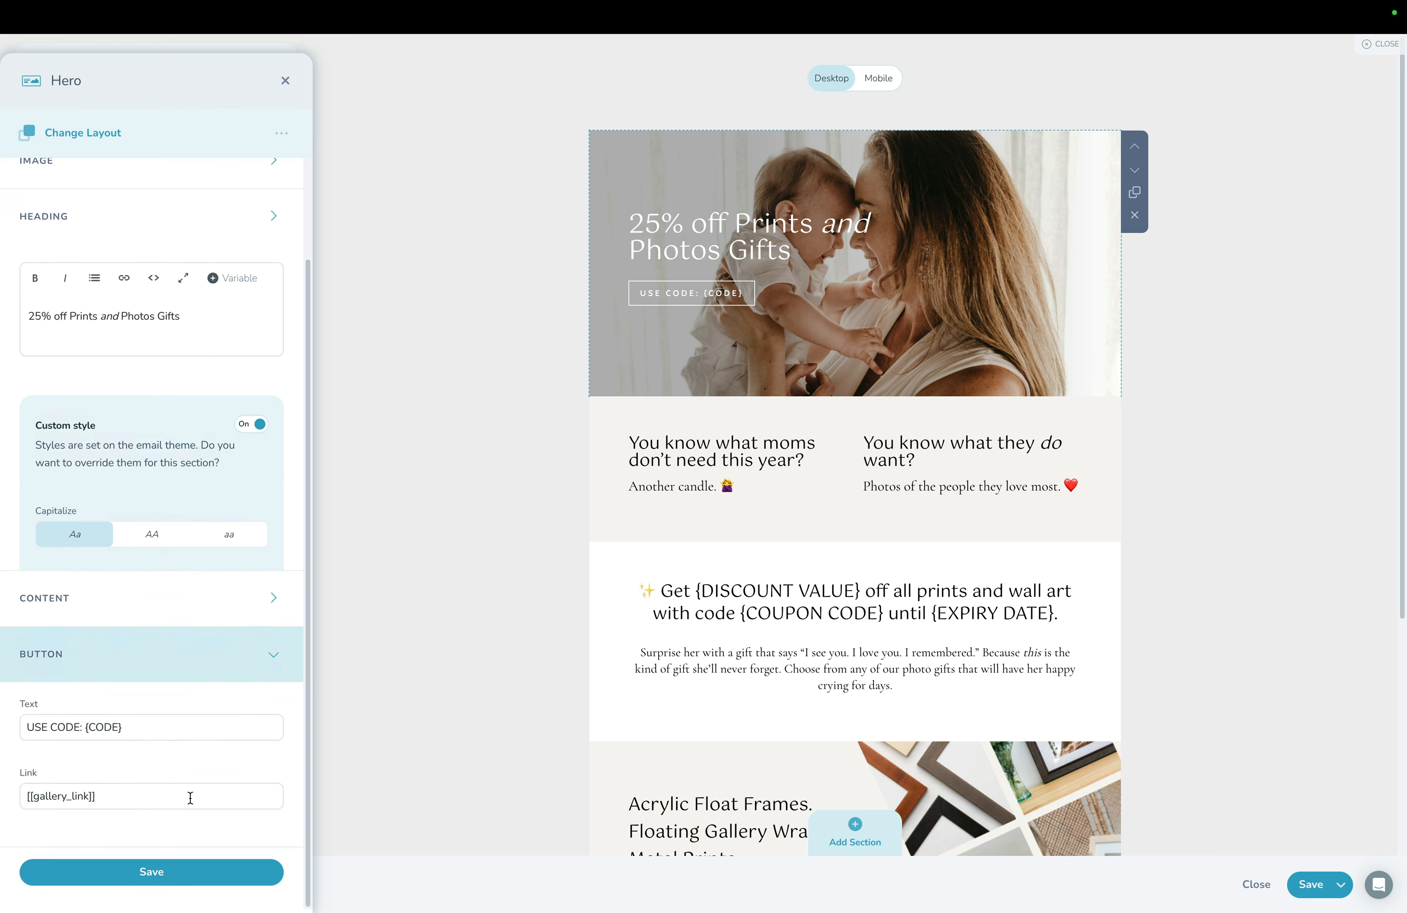
{"action": "left_click", "coordinate": [60, 454]}
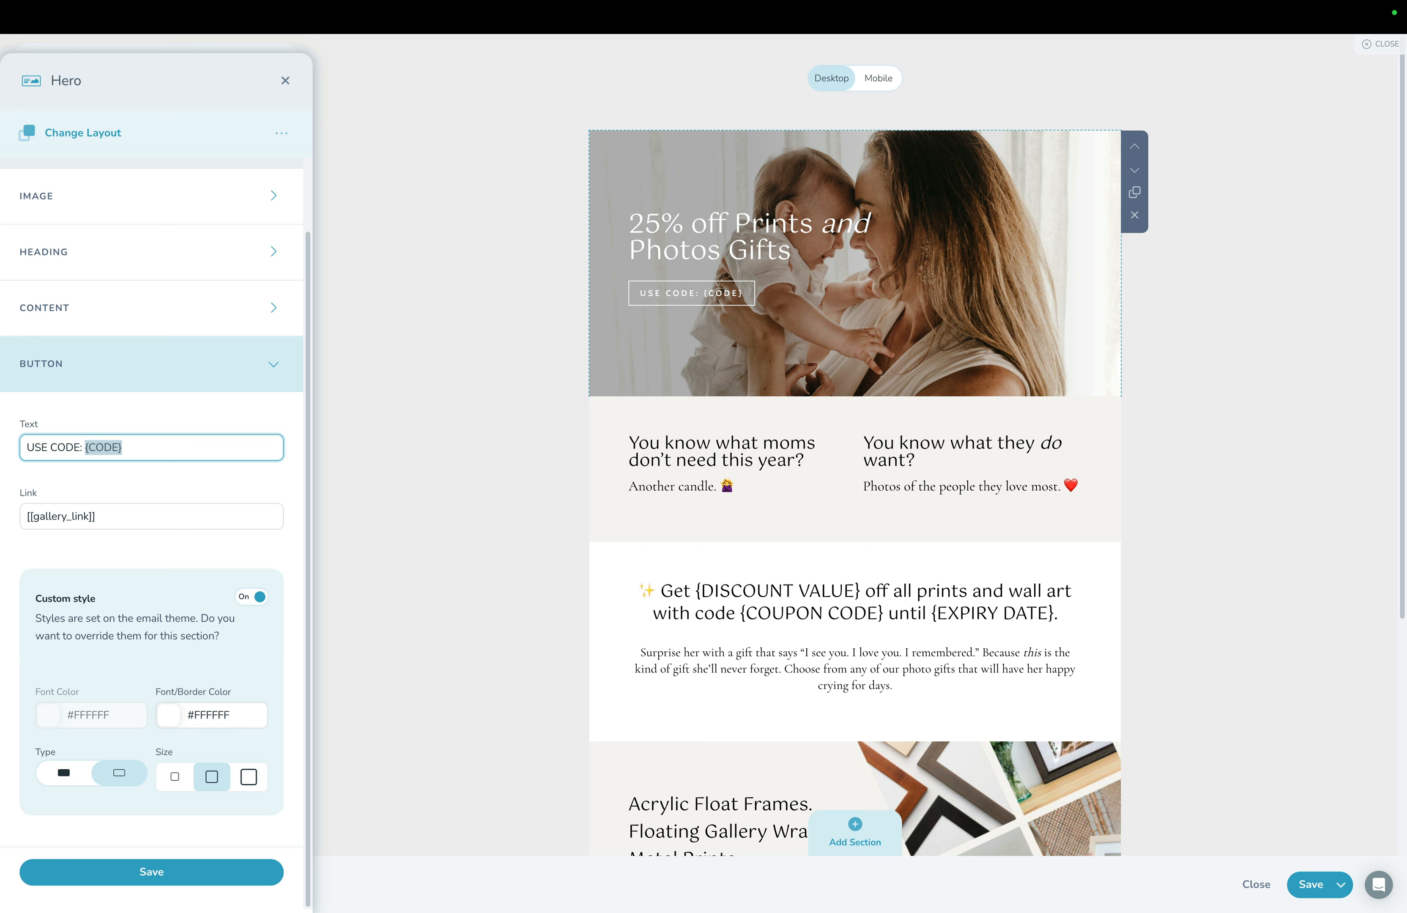
{"action": "type", "text": "formom"}
{"action": "left_click", "coordinate": [144, 865]}
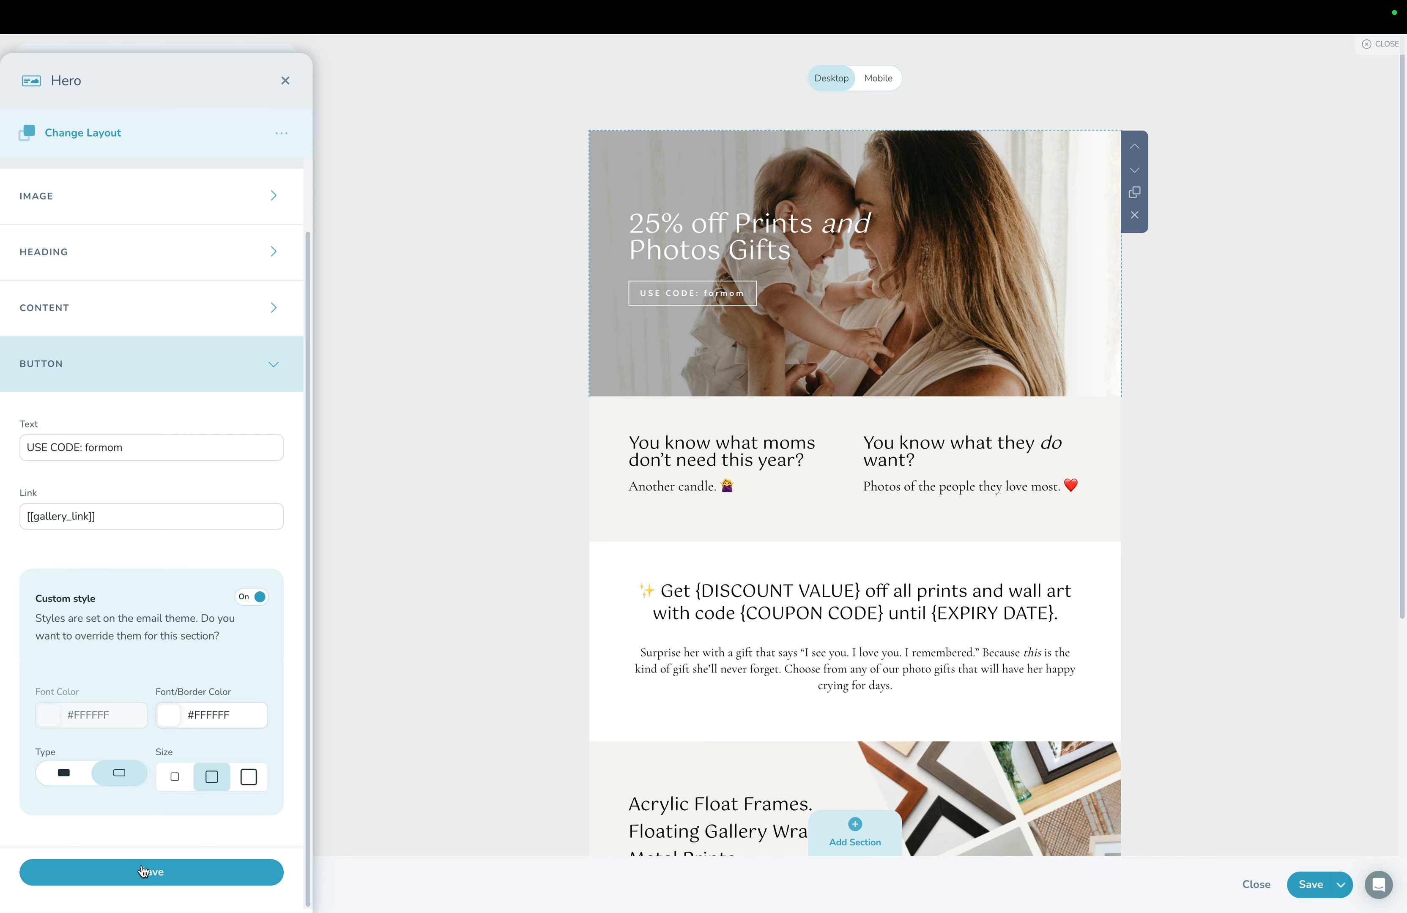
Replace the discount value placeholder in the one-column section's heading with 25%.
{"action": "left_click", "coordinate": [758, 617]}
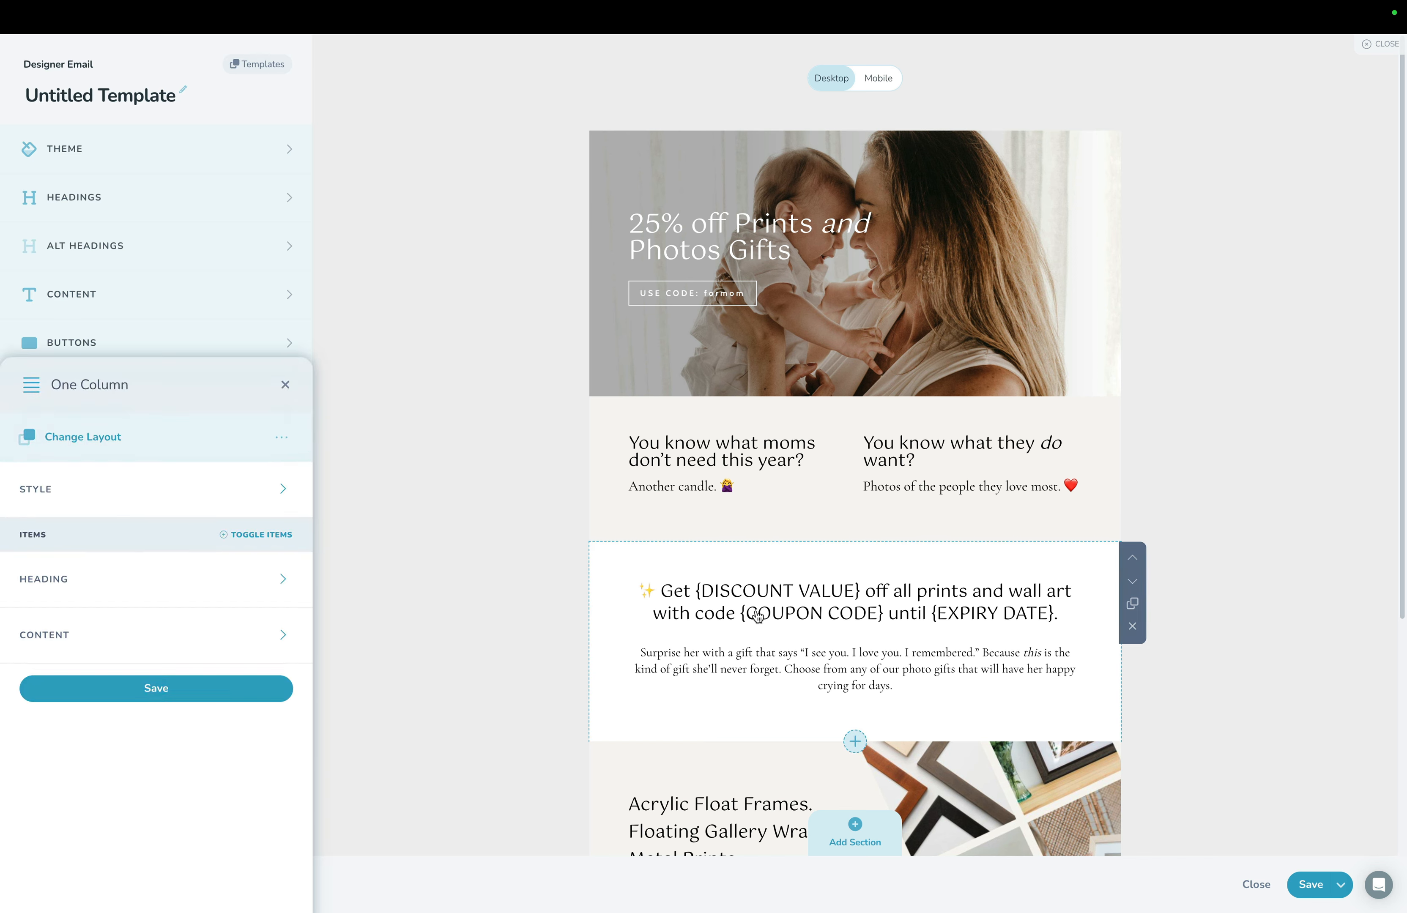
{"action": "left_click", "coordinate": [175, 278]}
{"action": "left_click", "coordinate": [65, 412]}
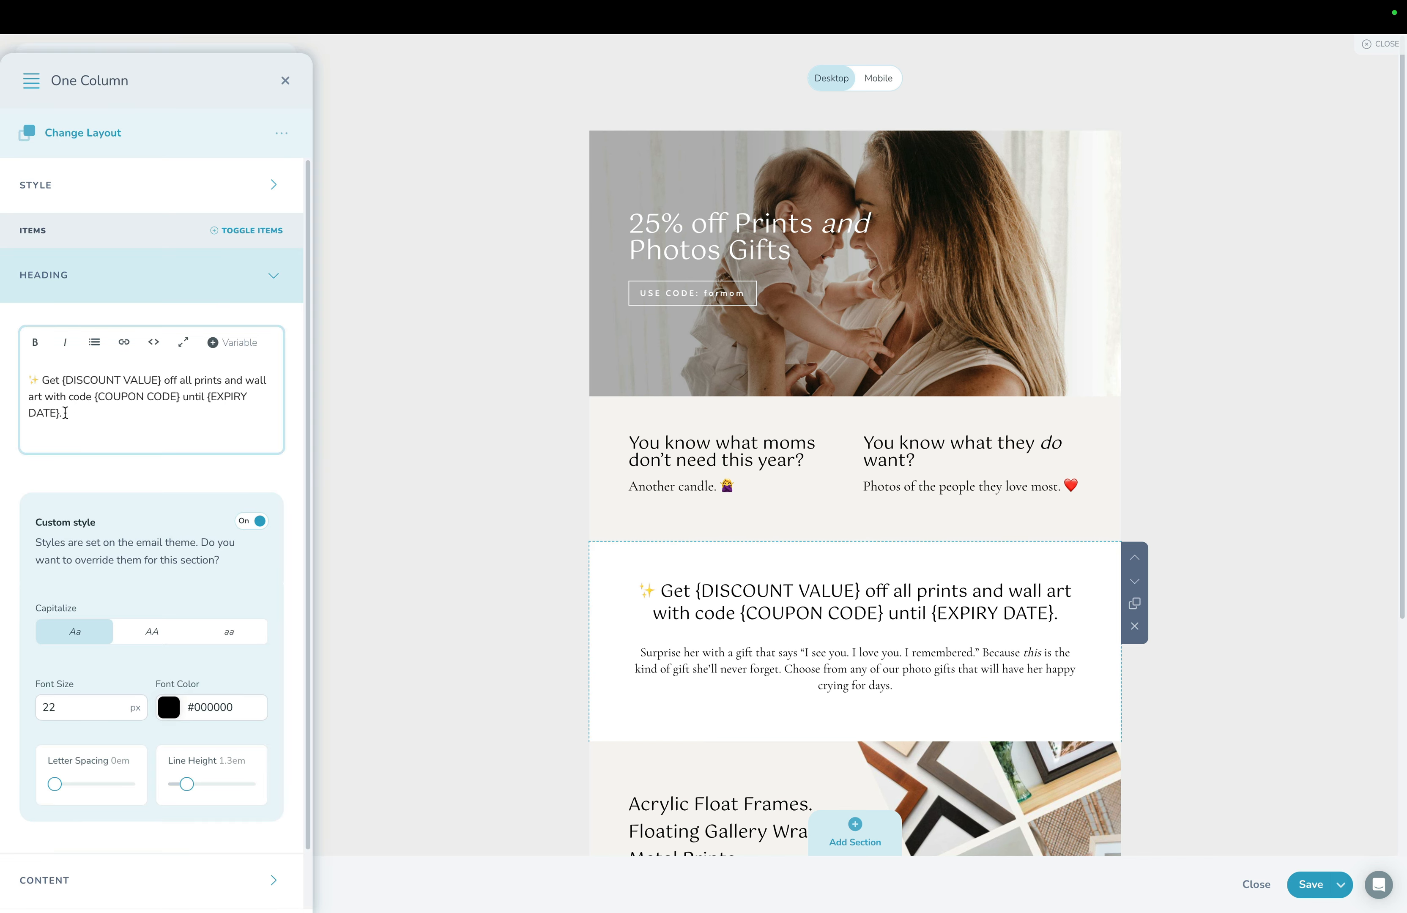
{"action": "left_click", "coordinate": [62, 379]}
{"action": "left_click_drag", "start_coordinate": [62, 380], "coordinate": [158, 380]}
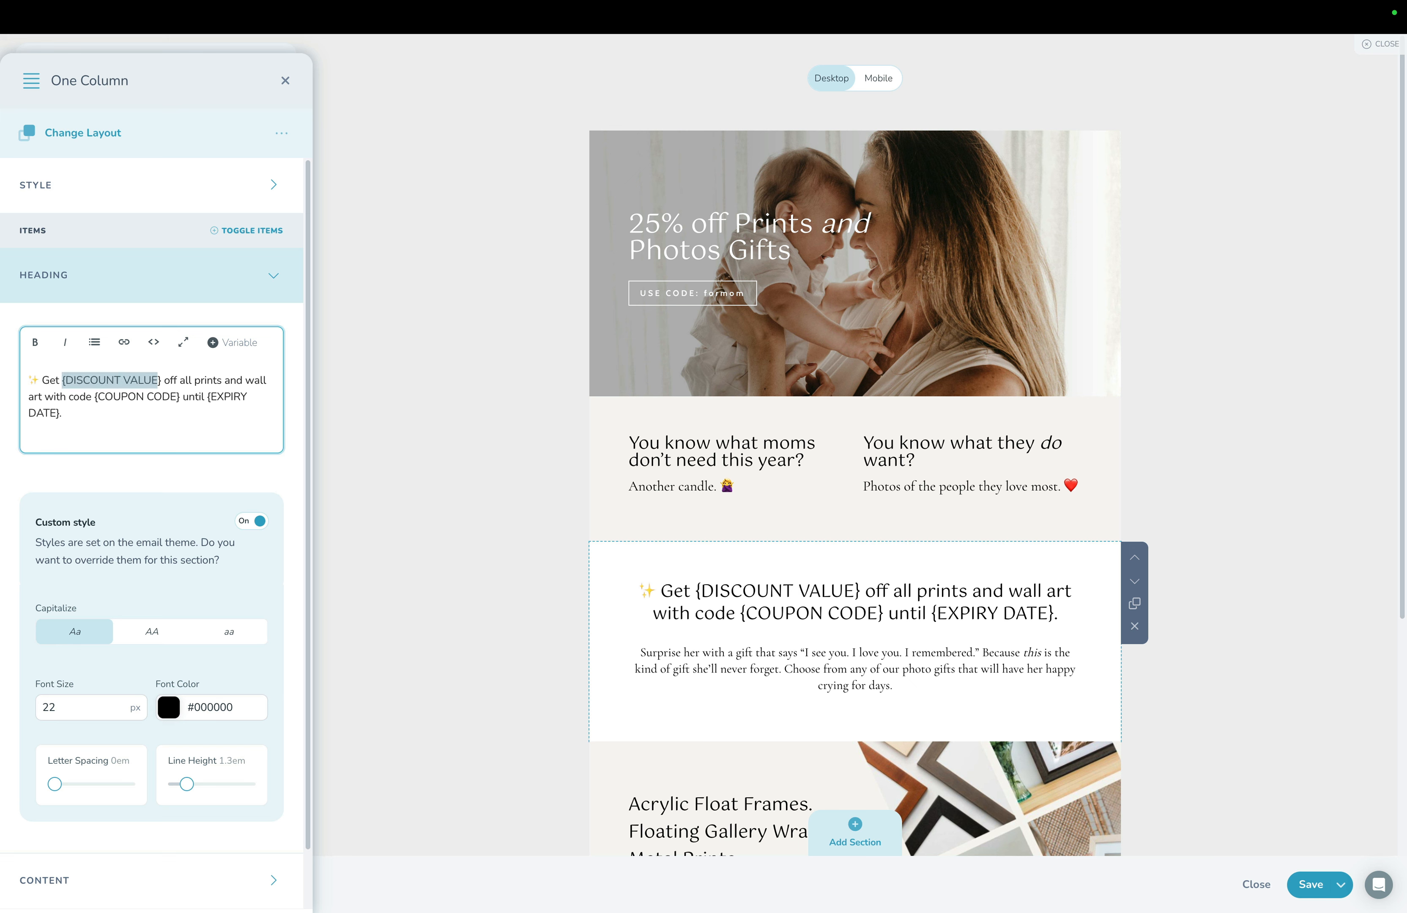
{"action": "type", "text": "25%"}
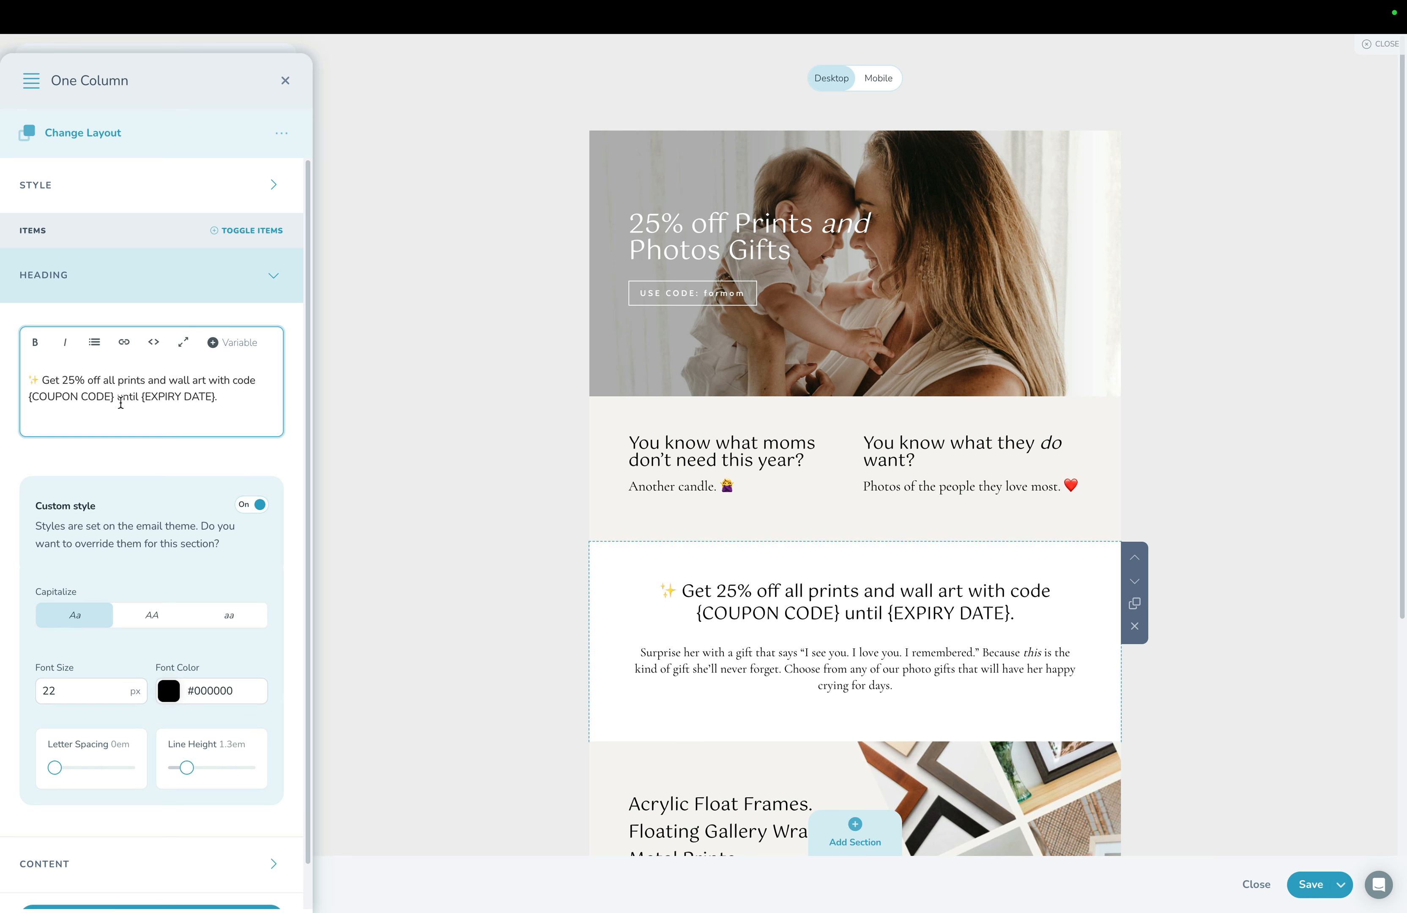
In the one-column heading, replace the coupon code placeholder with "formom" and the expiry date placeholder with "May 30th".
{"action": "left_click_drag", "start_coordinate": [118, 396], "coordinate": [28, 396]}
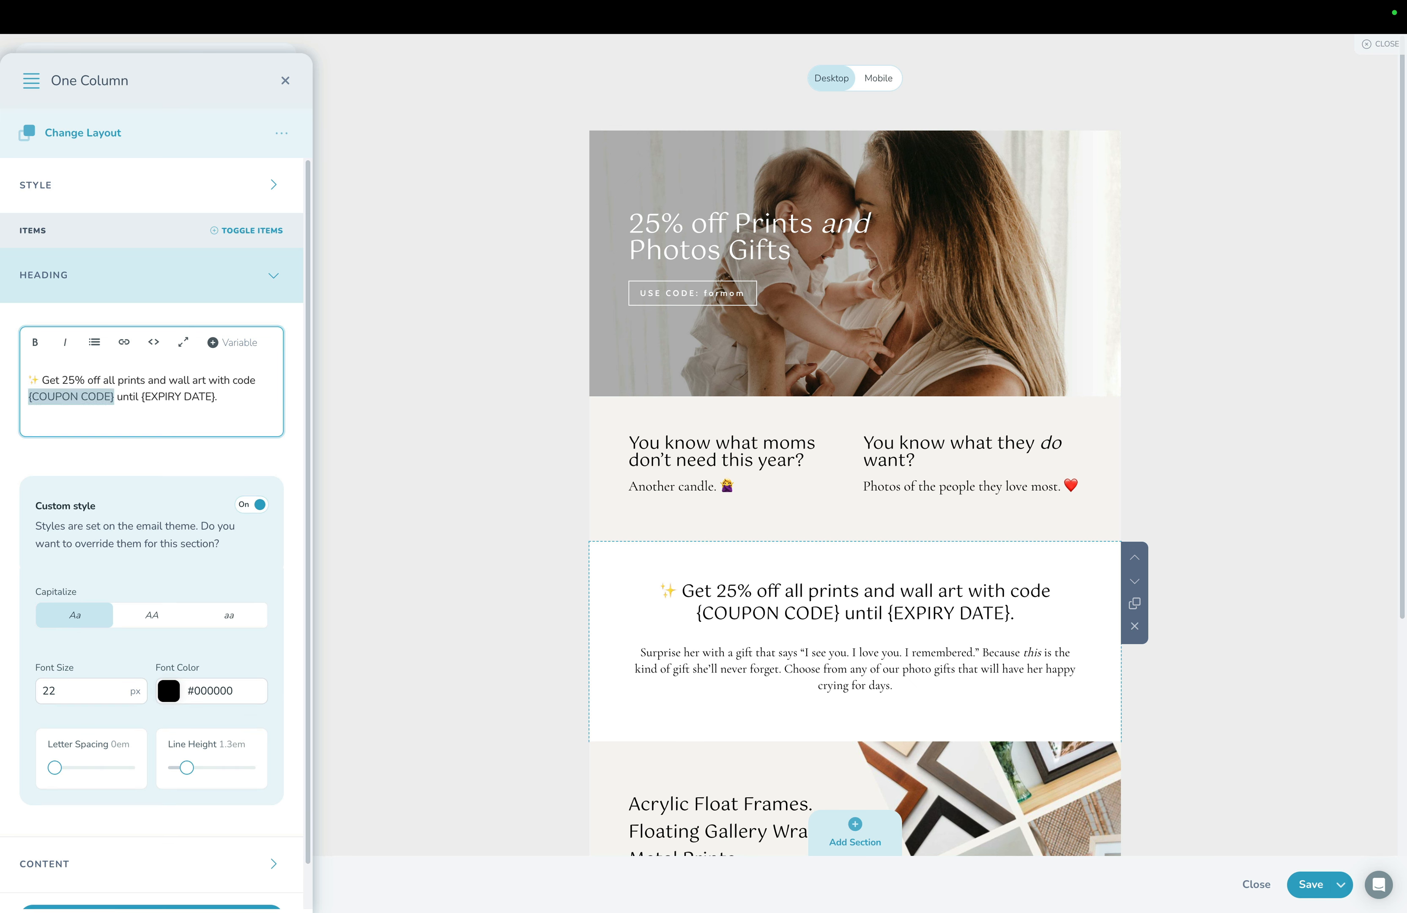
{"action": "type", "text": "formom"}
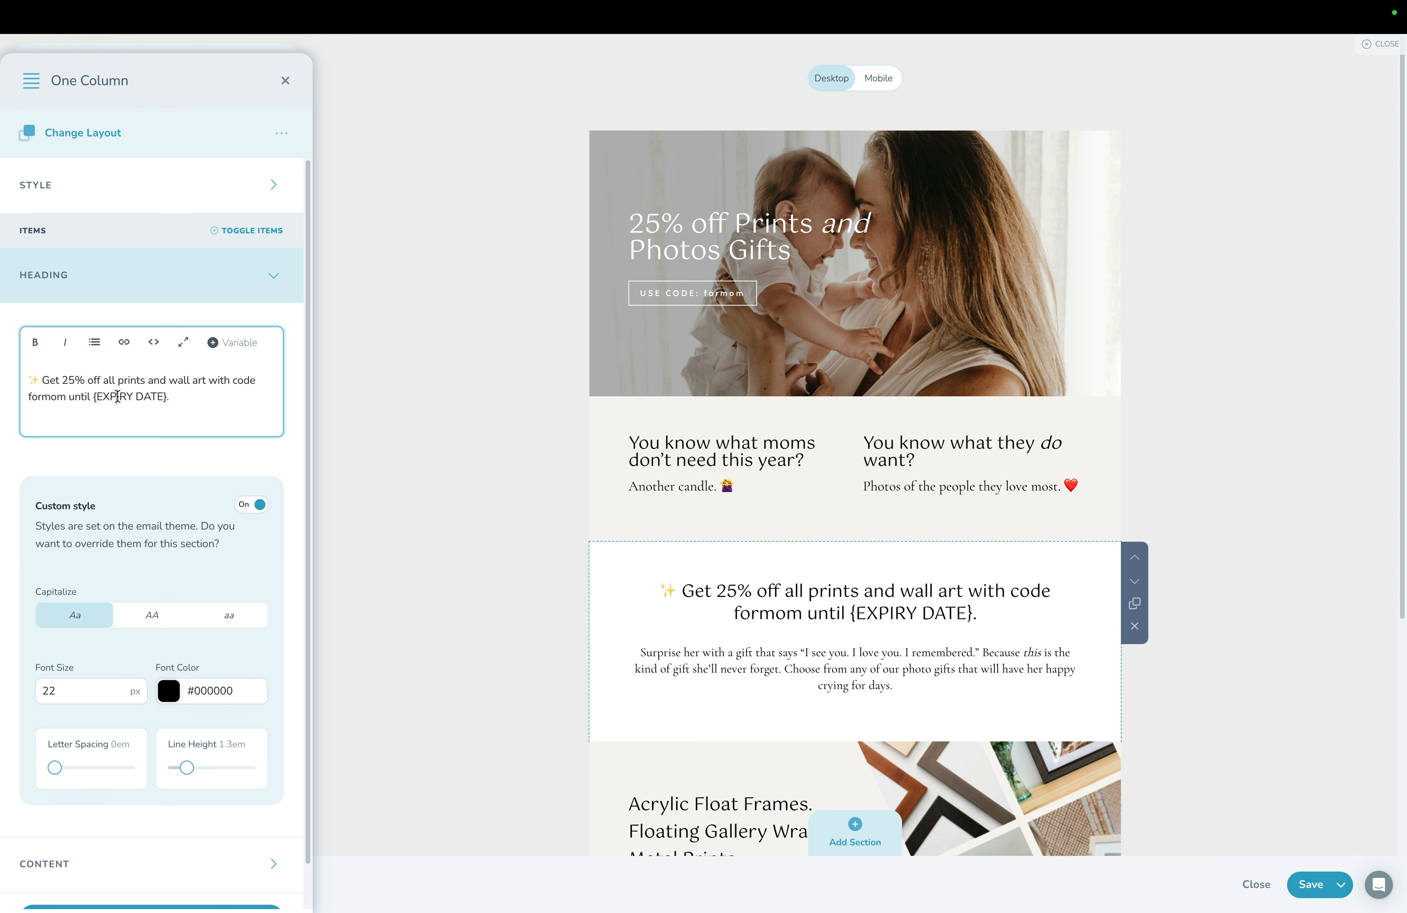
{"action": "left_click_drag", "start_coordinate": [93, 396], "coordinate": [170, 396]}
{"action": "type", "text": "May 30th"}
Change the button text in the Acrylic Float Frames section to "USE CODE: formom" and save the section.
{"action": "scroll", "coordinate": [791, 569], "scroll_direction": "down", "scroll_amount": 5}
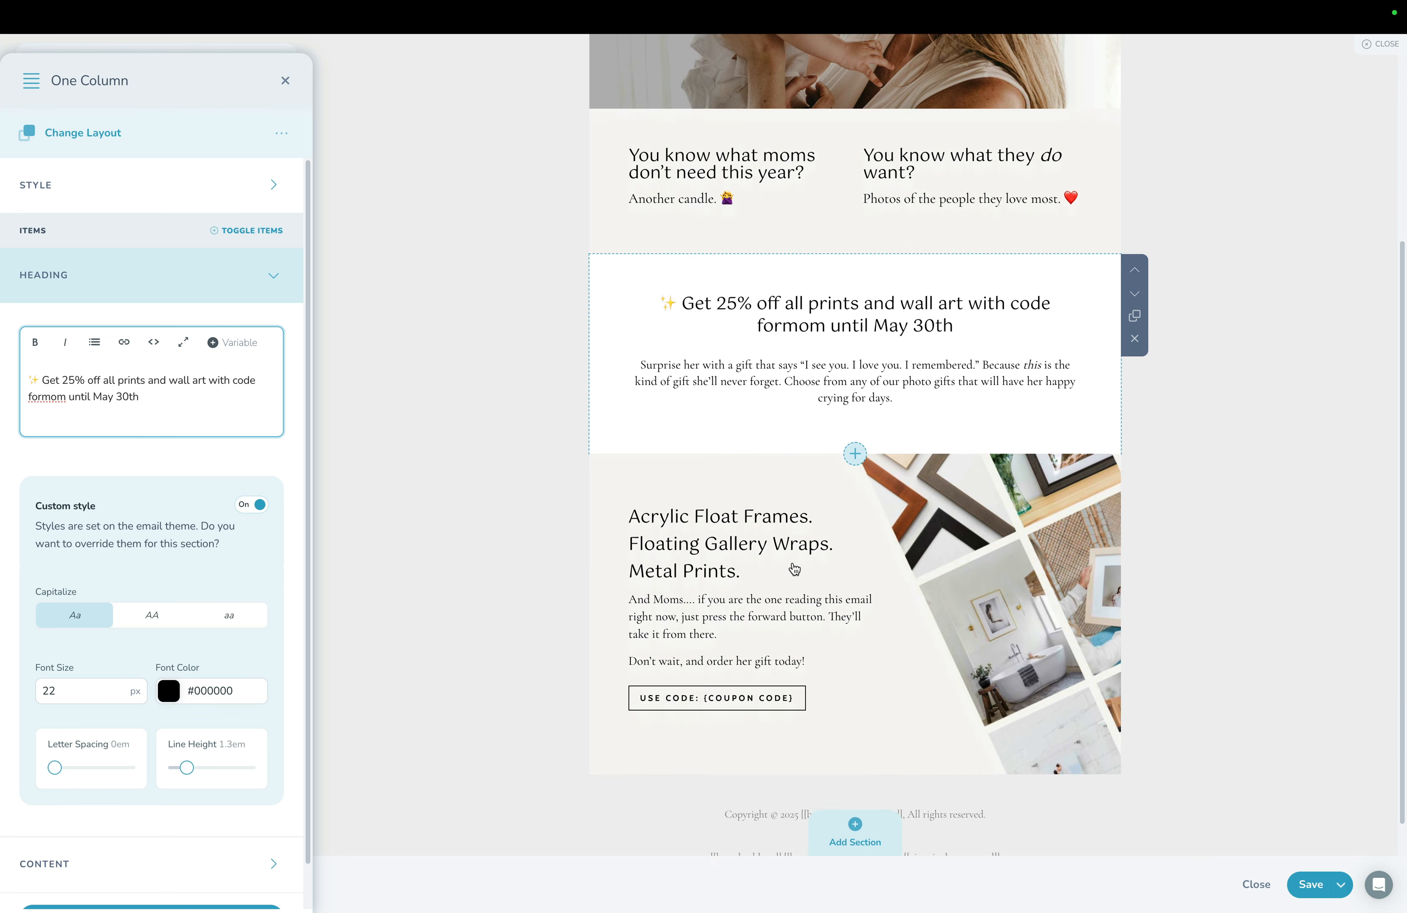
{"action": "left_click", "coordinate": [741, 573]}
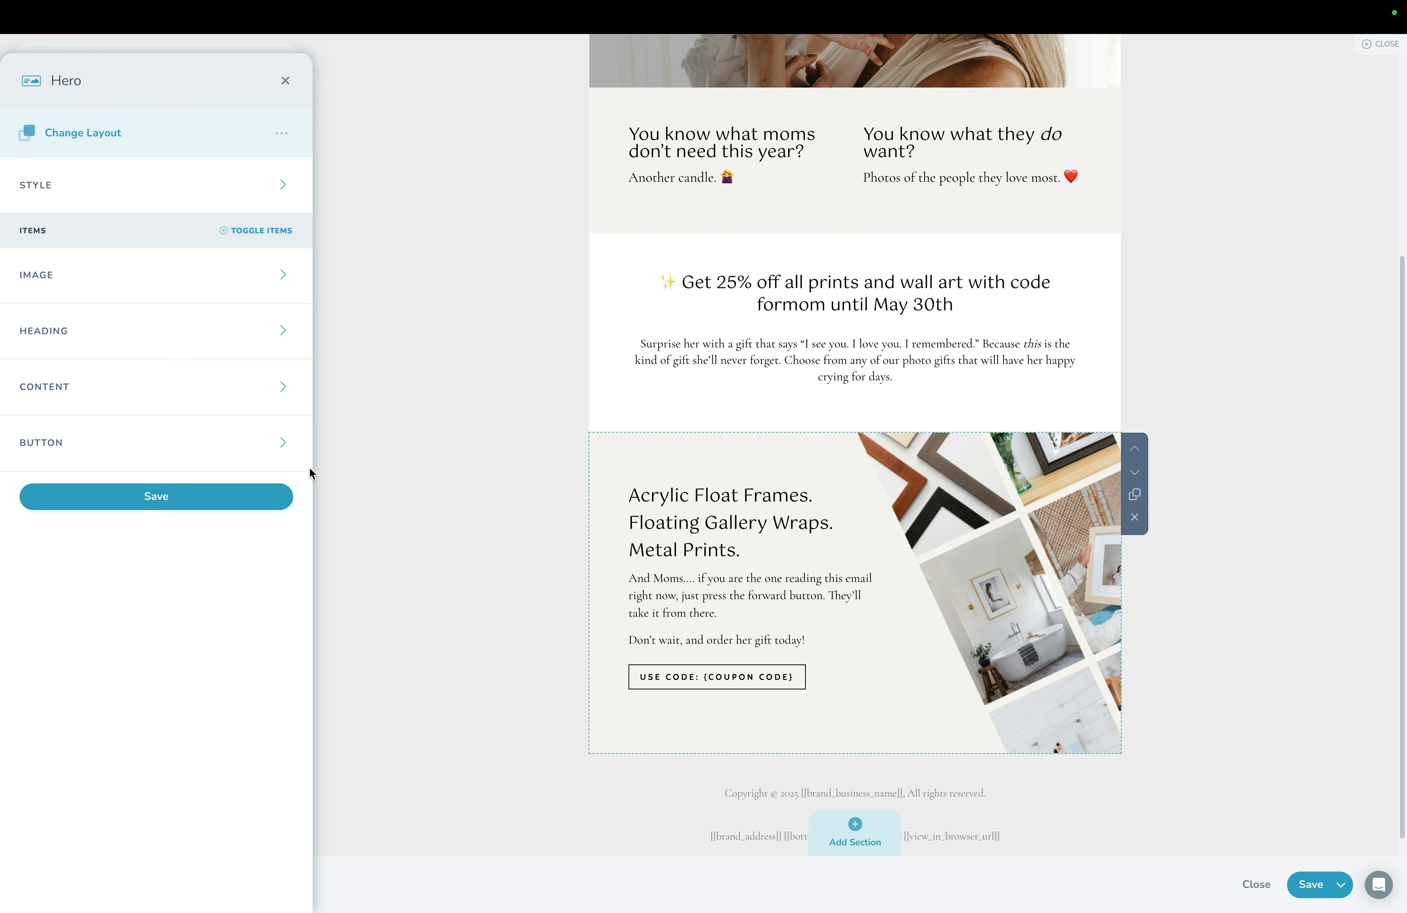
{"action": "left_click", "coordinate": [85, 445]}
{"action": "left_click", "coordinate": [84, 526]}
{"action": "left_click_drag", "start_coordinate": [86, 526], "coordinate": [309, 541]}
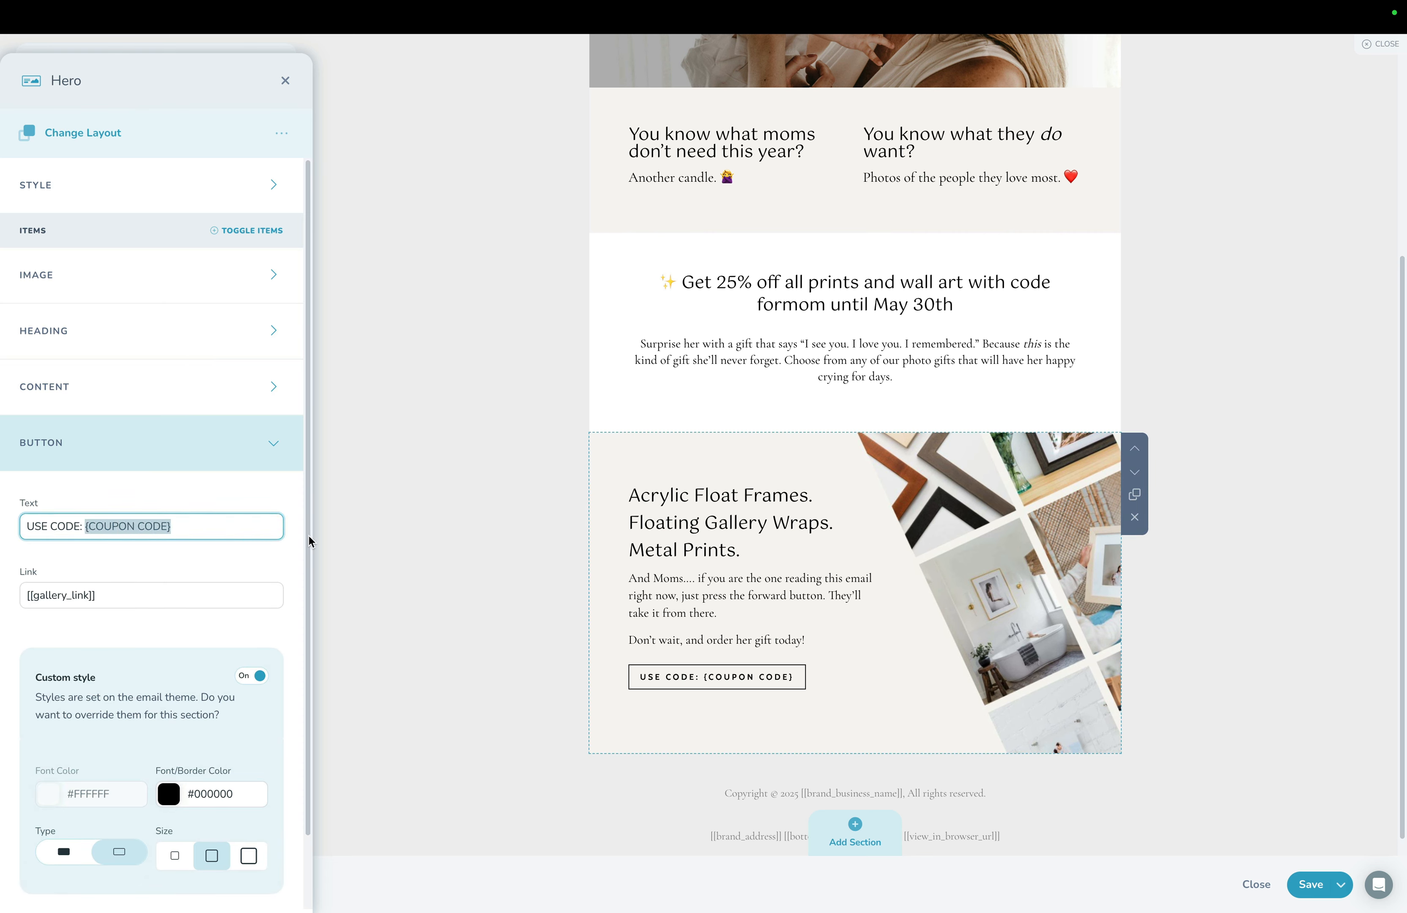
{"action": "type", "text": "formom"}
{"action": "scroll", "coordinate": [231, 628], "scroll_direction": "down", "scroll_amount": 2}
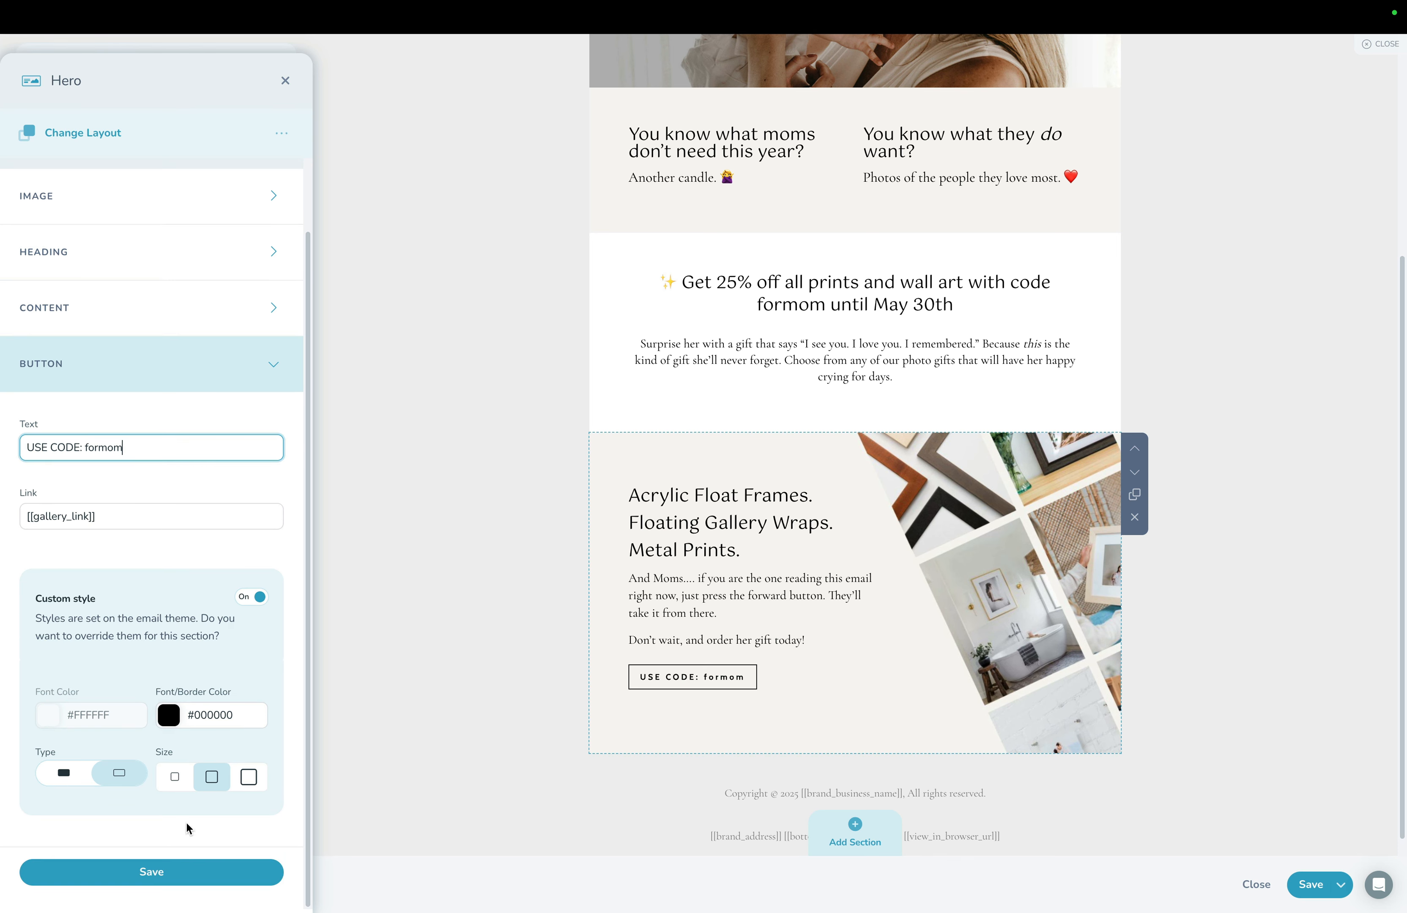
{"action": "left_click", "coordinate": [187, 873]}
{"action": "scroll", "coordinate": [573, 692], "scroll_direction": "up", "scroll_amount": 5}
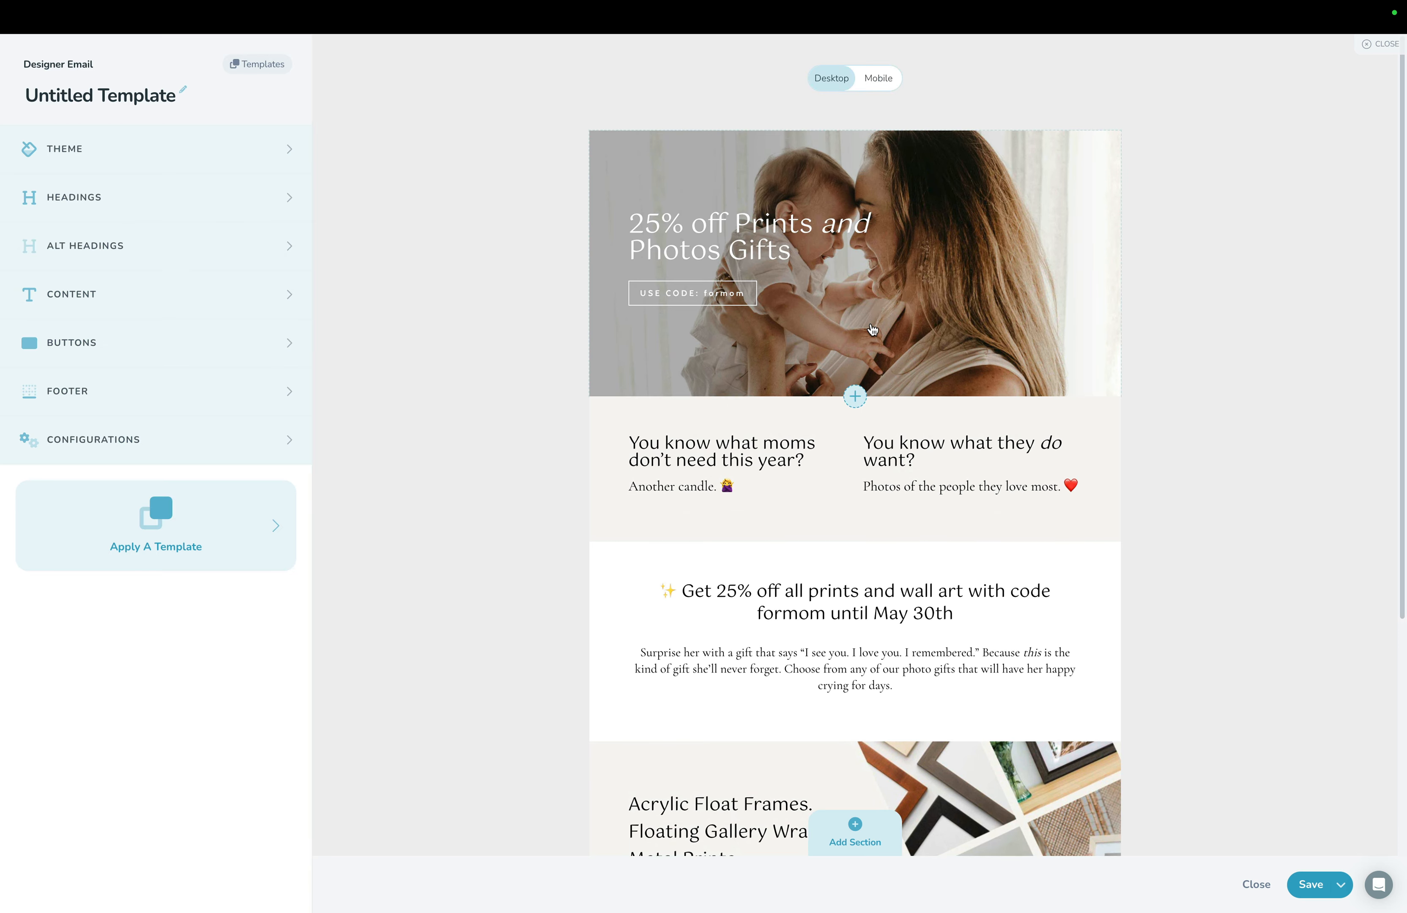
Examine the image settings of the email's opening hero section.
{"action": "left_click", "coordinate": [873, 329]}
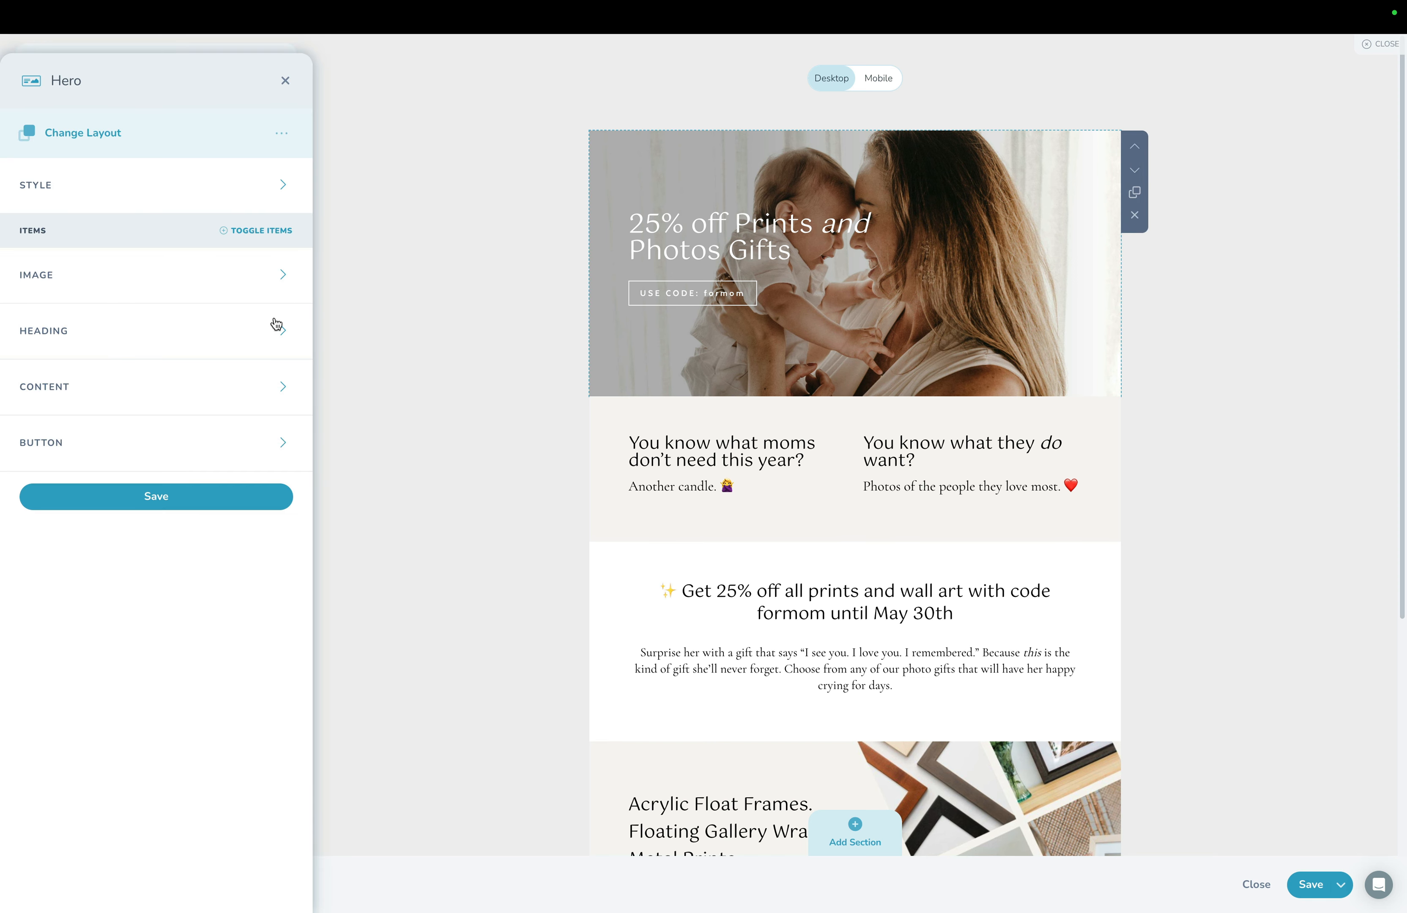
{"action": "left_click", "coordinate": [74, 294]}
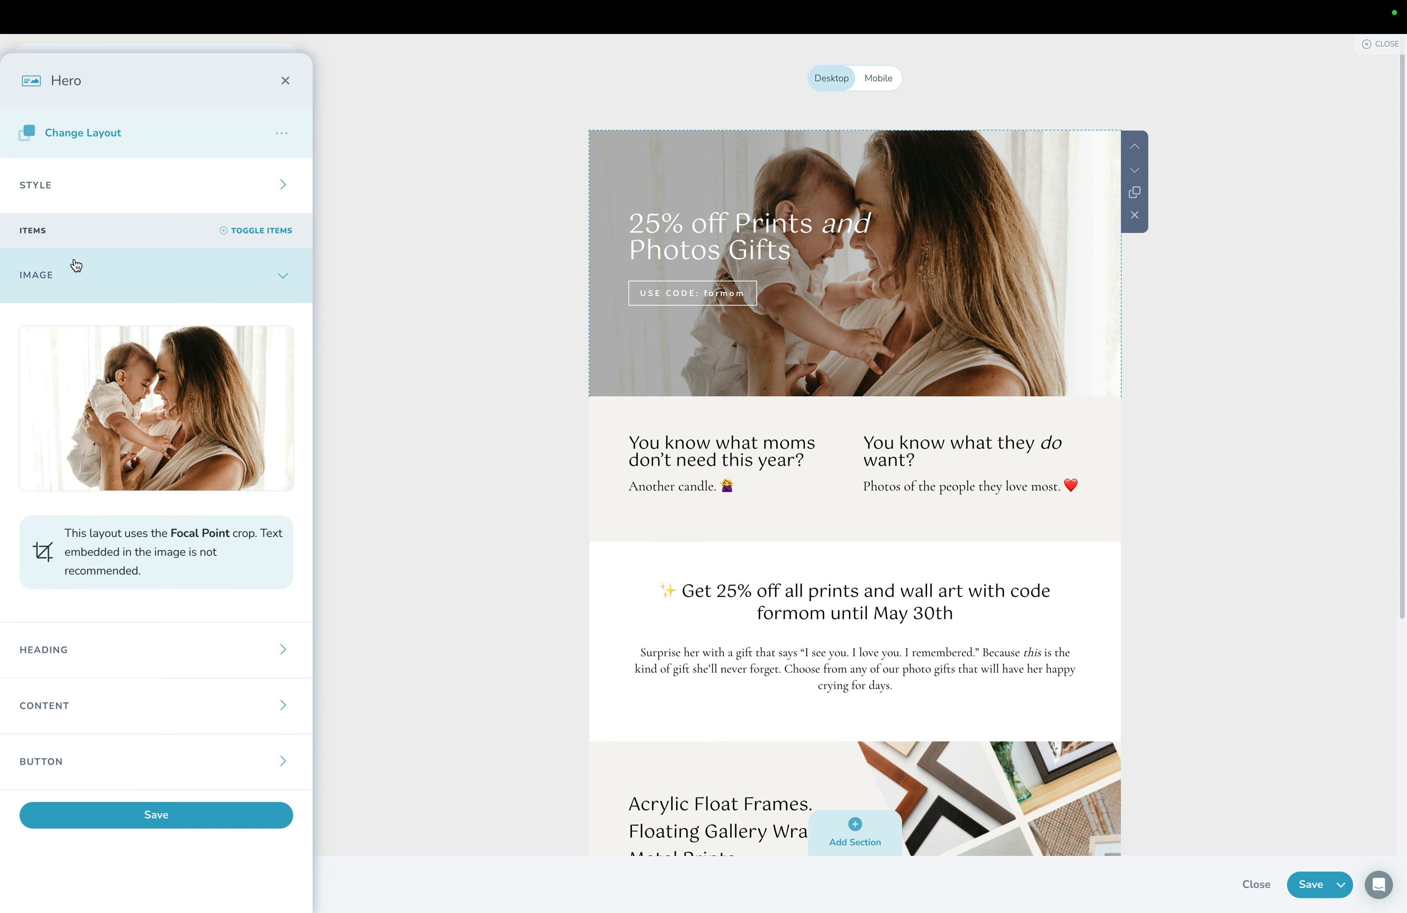
{"action": "left_click", "coordinate": [74, 274]}
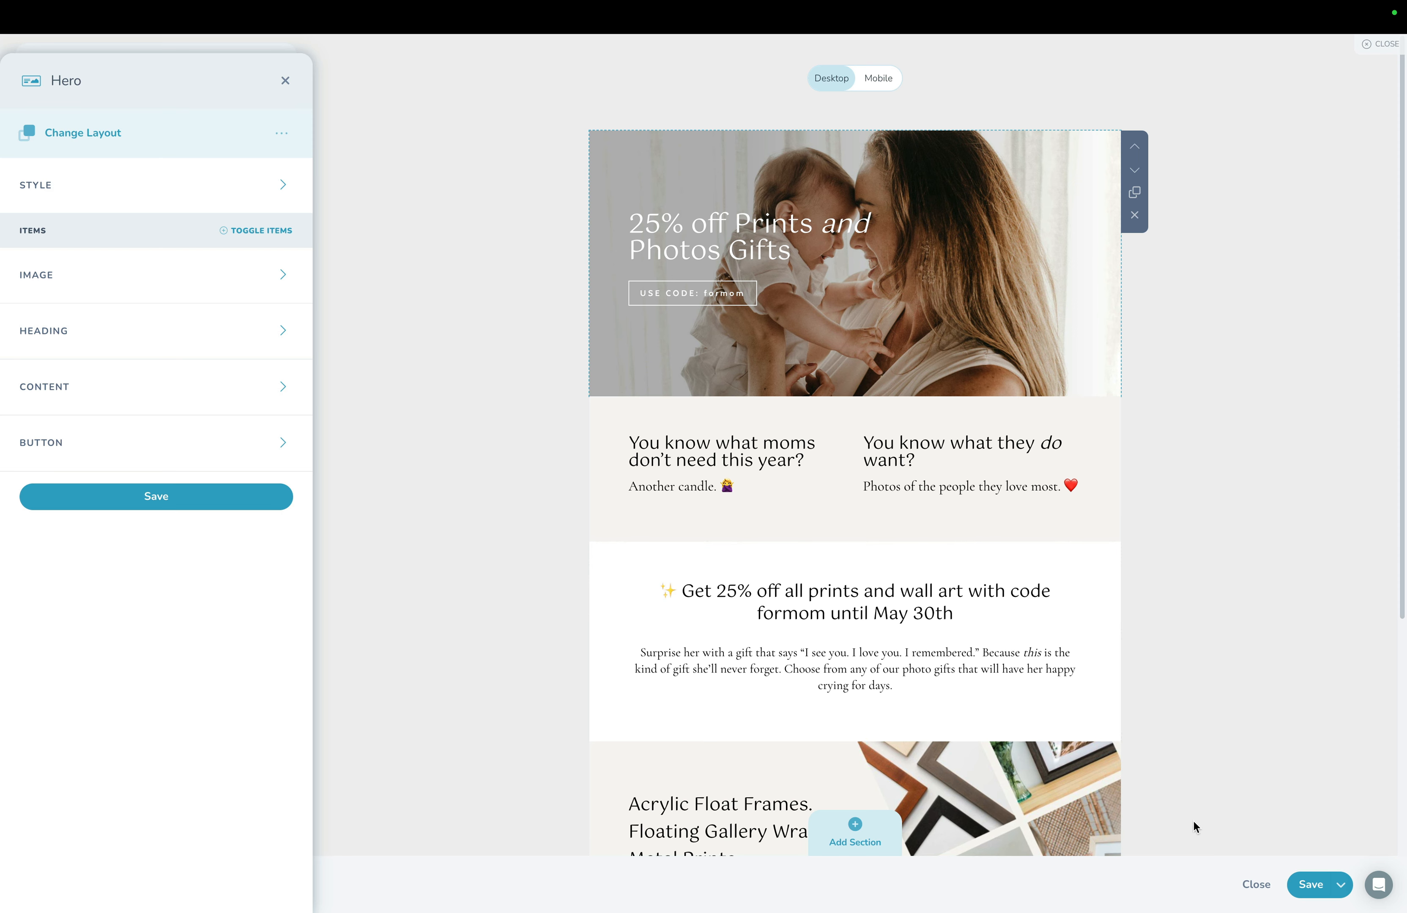
Save the designer email template and the changes to the Mother's Day Print Promotion #1 campaign email.
{"action": "left_click", "coordinate": [1307, 884]}
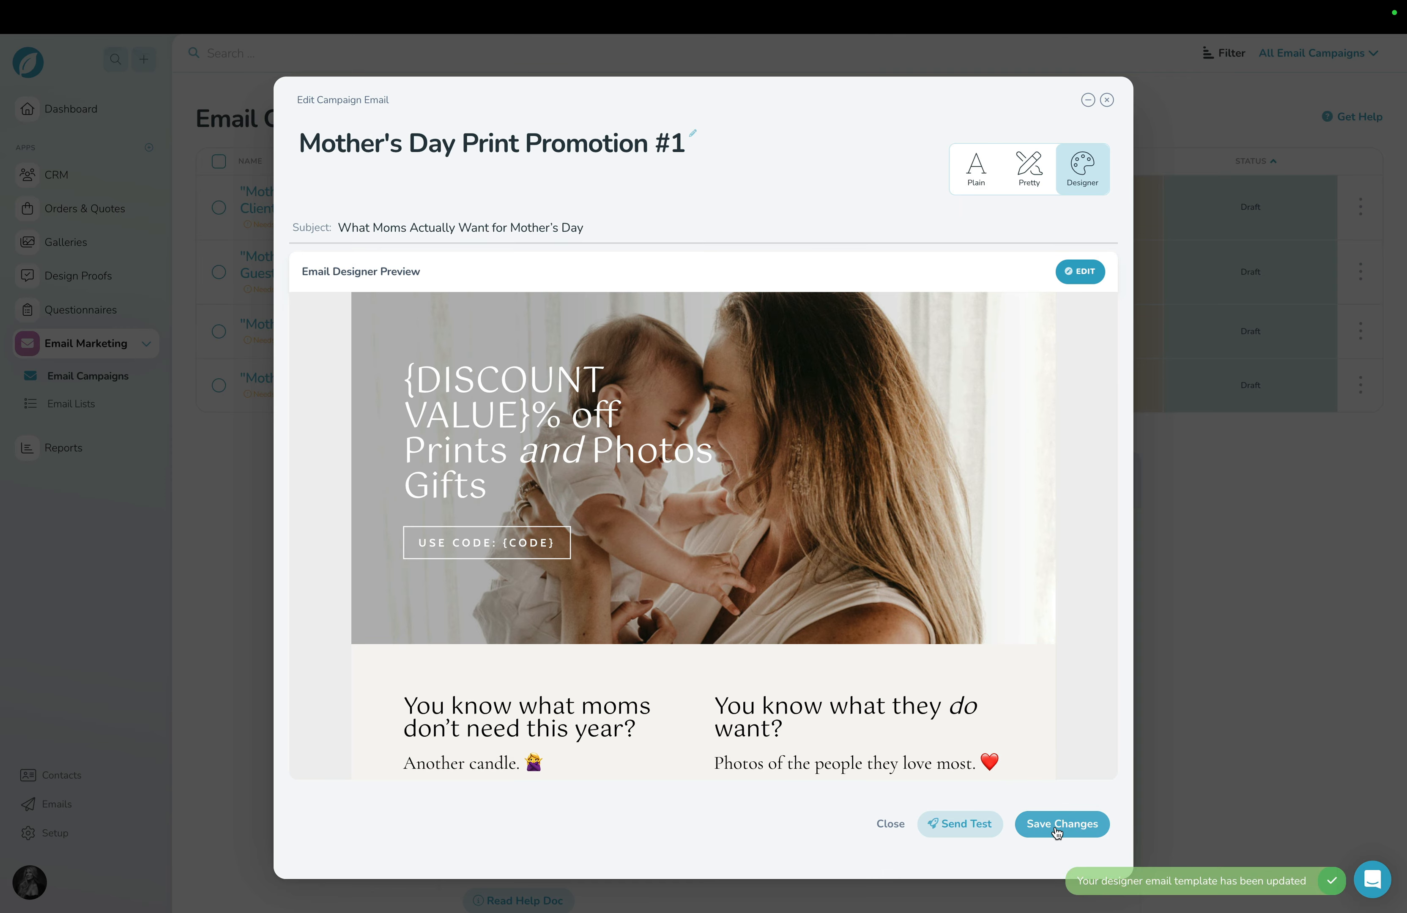
{"action": "left_click", "coordinate": [1056, 828]}
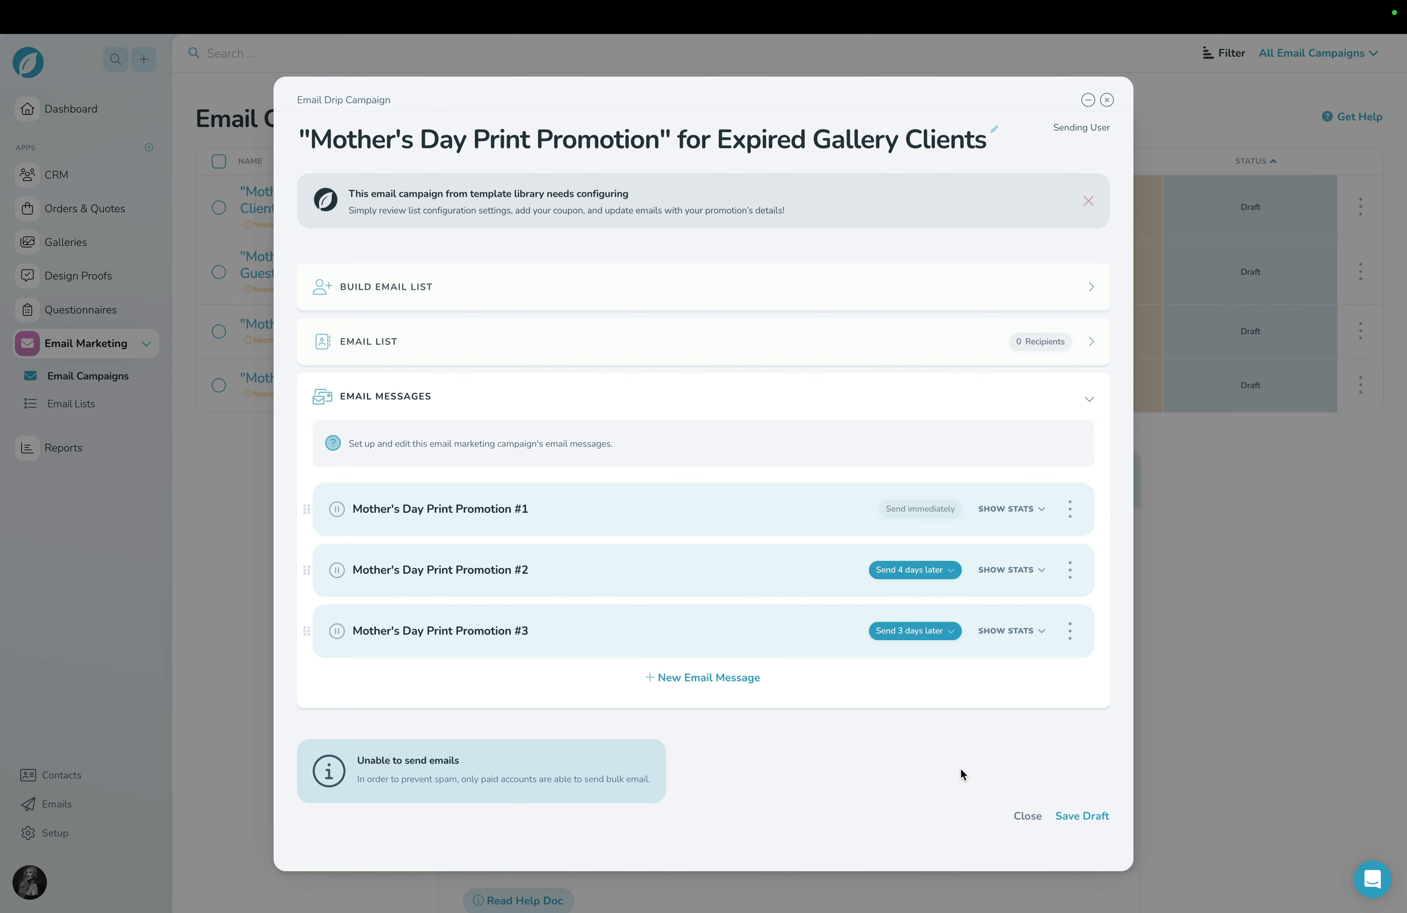
Open the Build Email List settings of the Expired Gallery Clients campaign.
{"action": "left_click", "coordinate": [524, 292]}
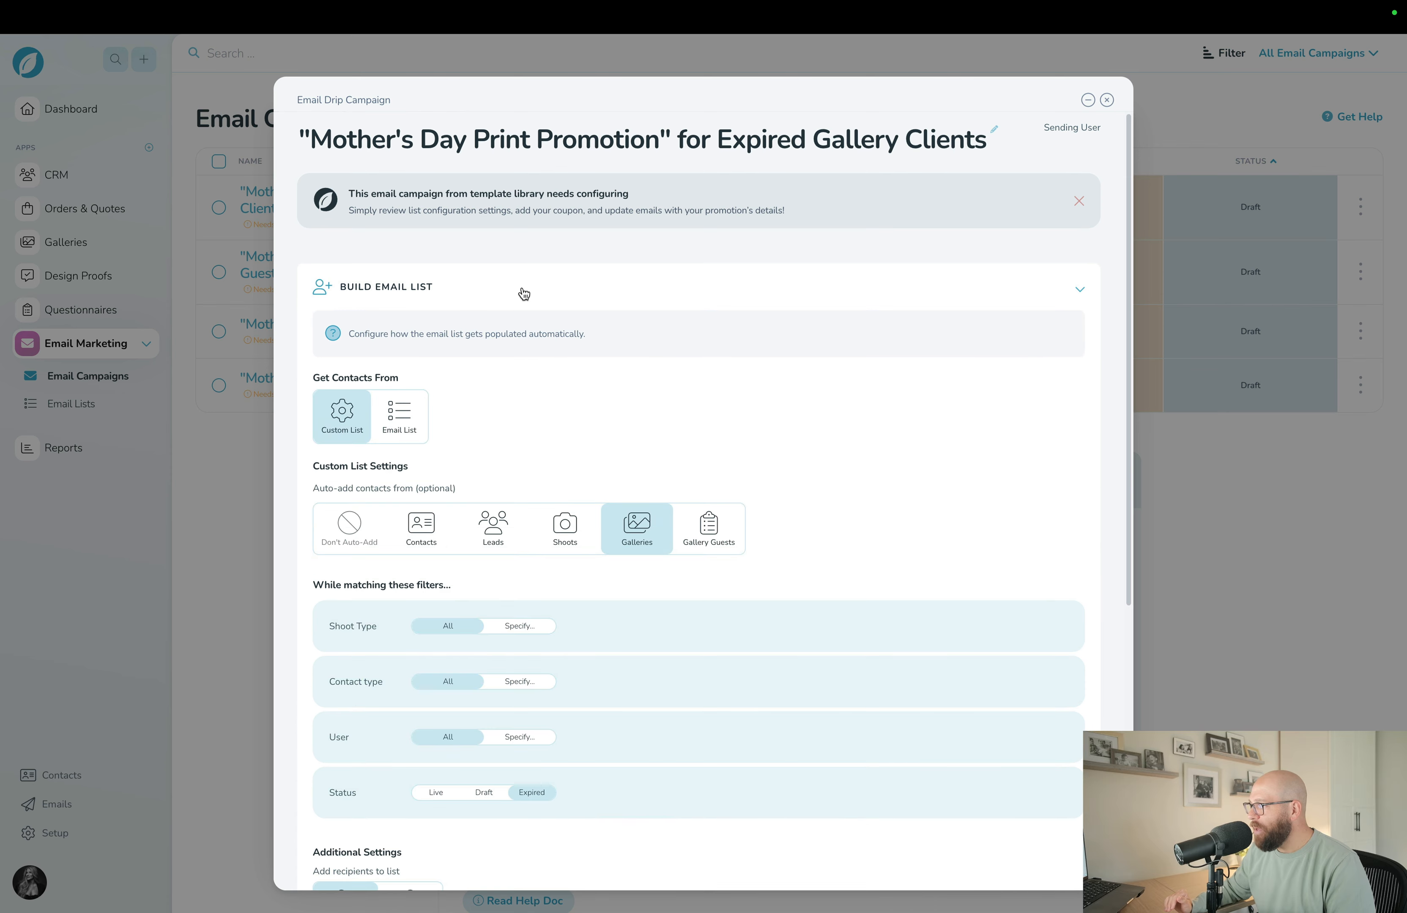